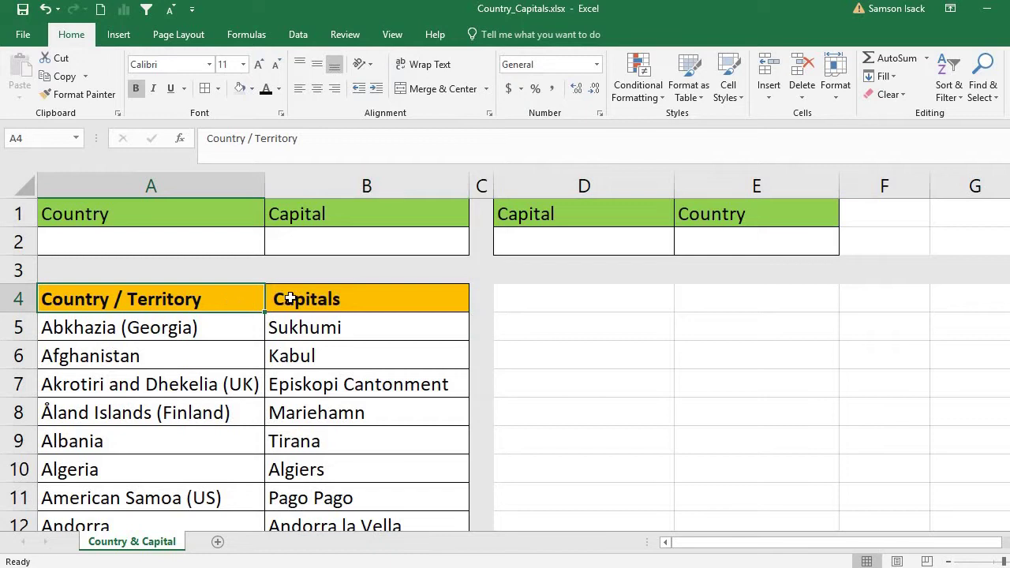
# Examine the country and capital list down to its last row and the empty Country and Capital lookup cells A2 and B2
pyautogui.click(290, 299)
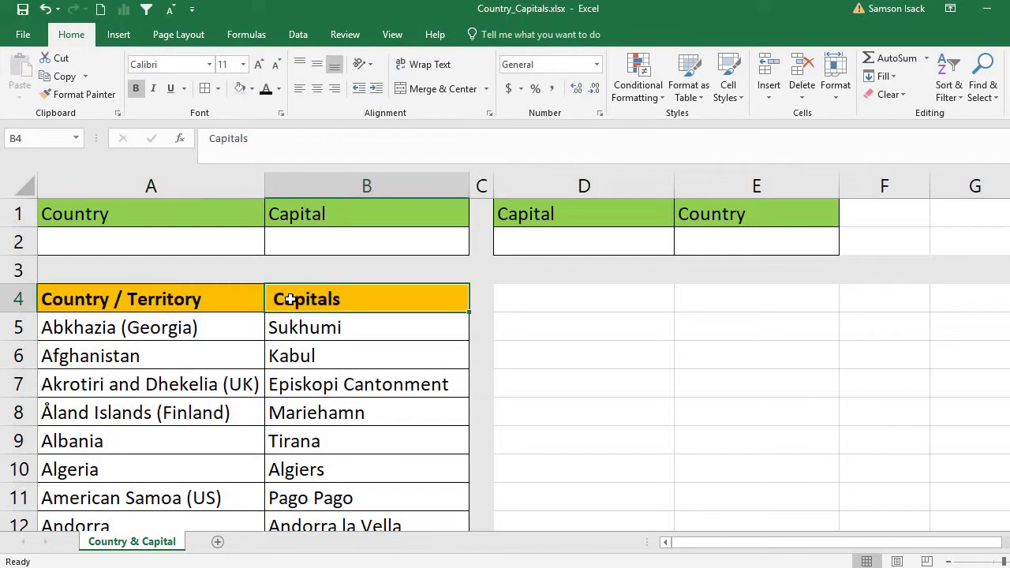
pyautogui.click(199, 299)
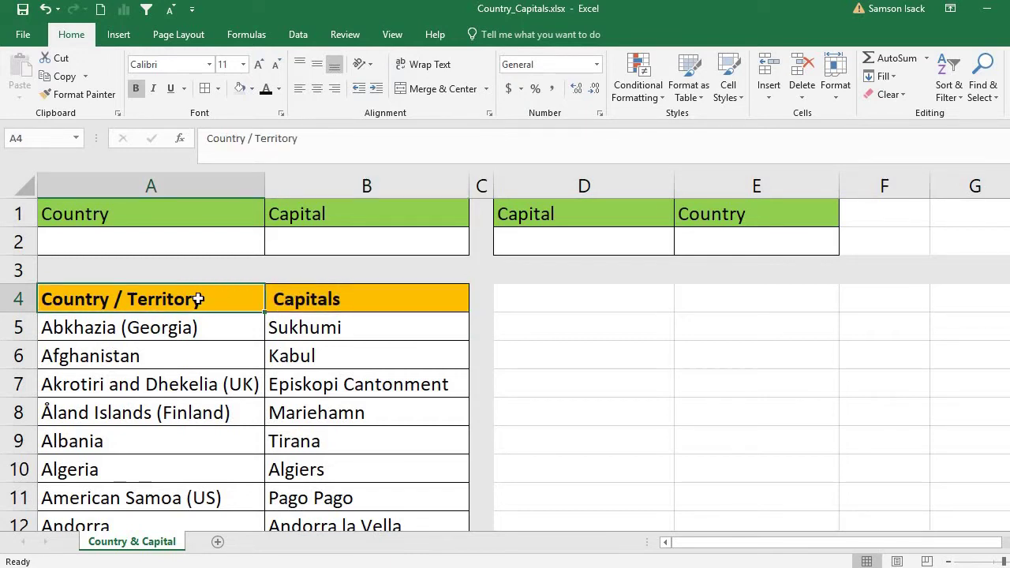
pyautogui.hotkey('ctrl', 'shift', 'Down')
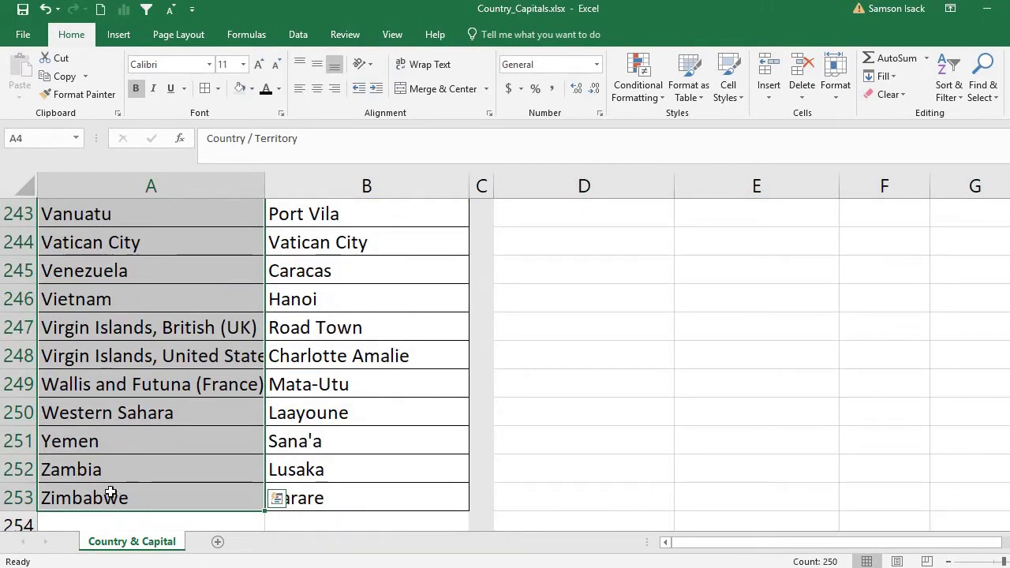
pyautogui.click(326, 498)
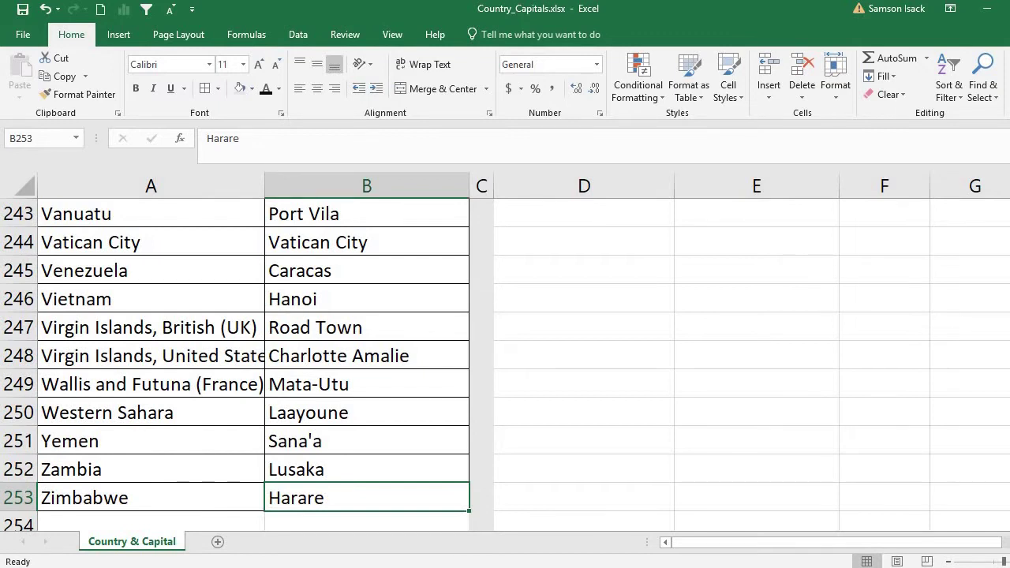
pyautogui.scroll(20, 236, 355)
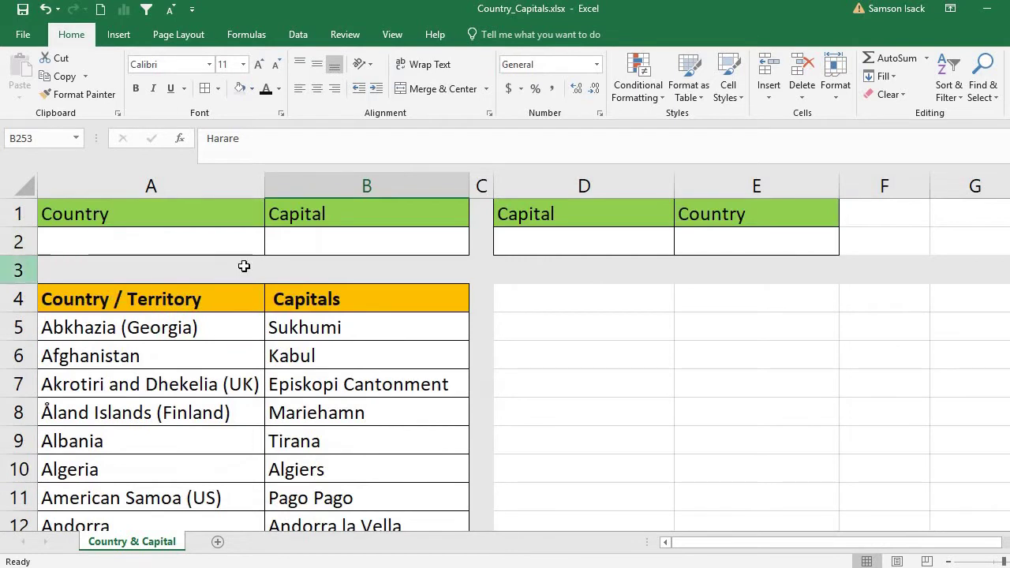
pyautogui.click(187, 239)
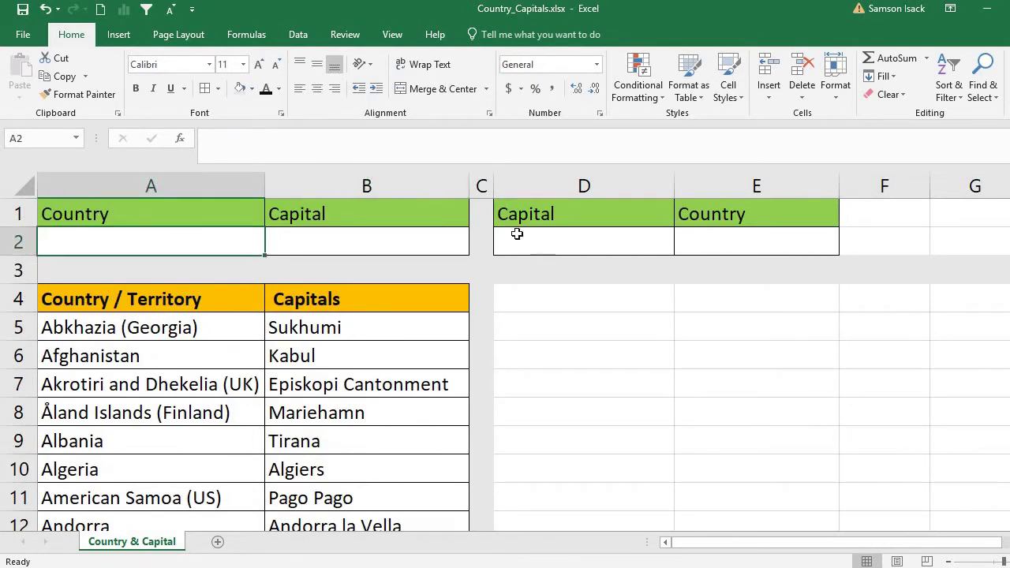
pyautogui.click(347, 246)
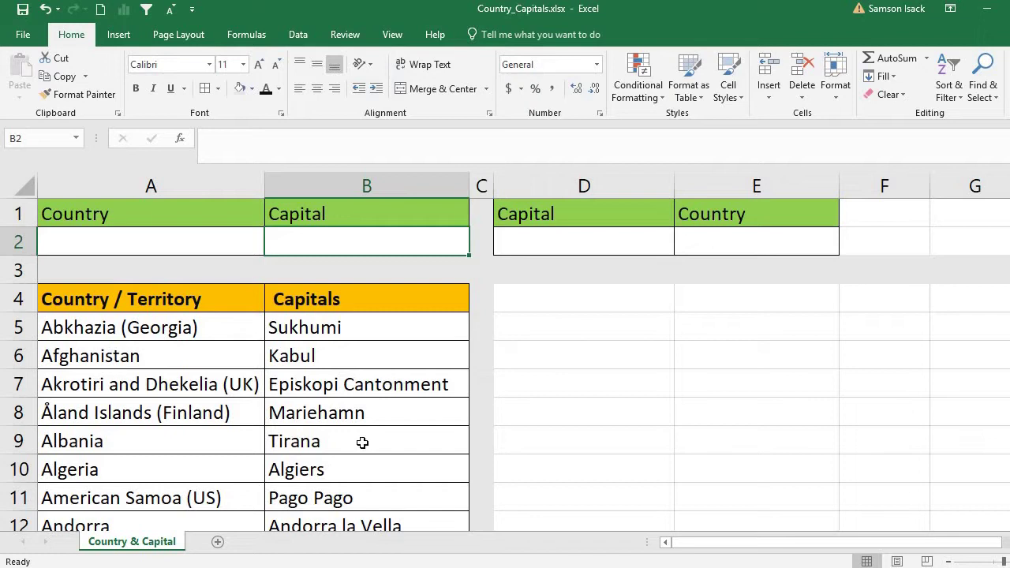
# Remove the leading space from the Capitals header in cell B4
pyautogui.doubleClick(274, 299)
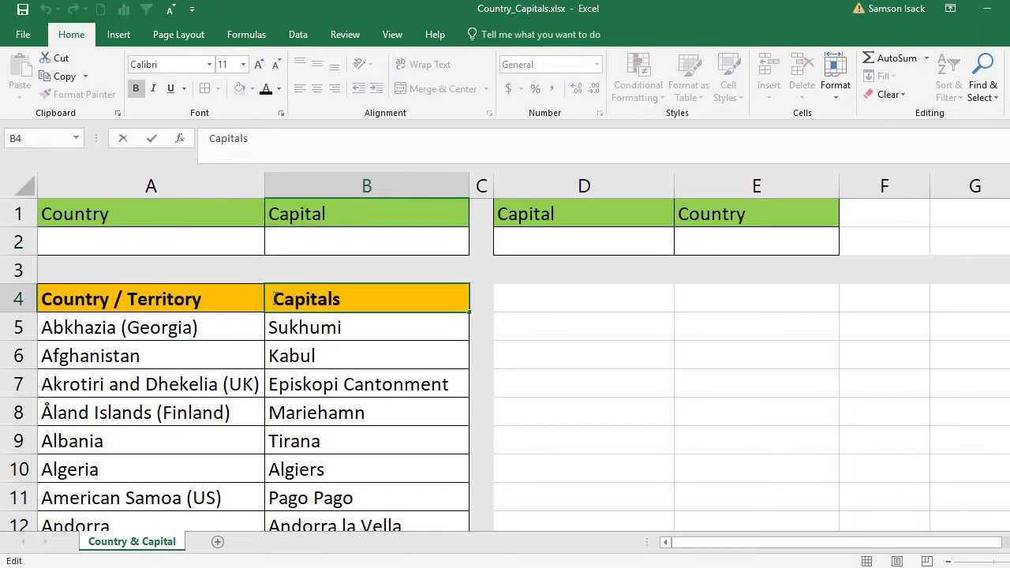
pyautogui.press('BackSpace')
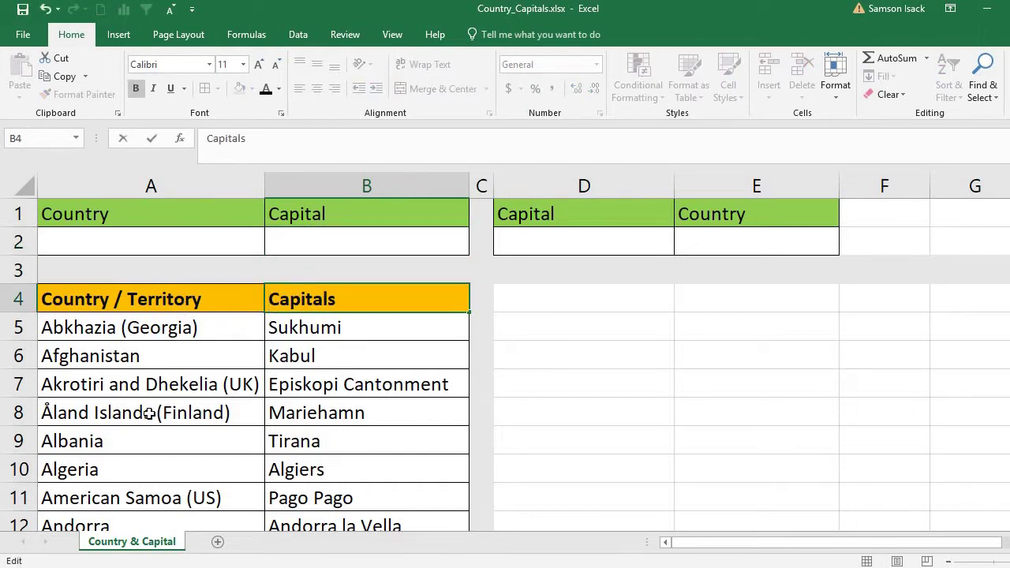
pyautogui.click(156, 357)
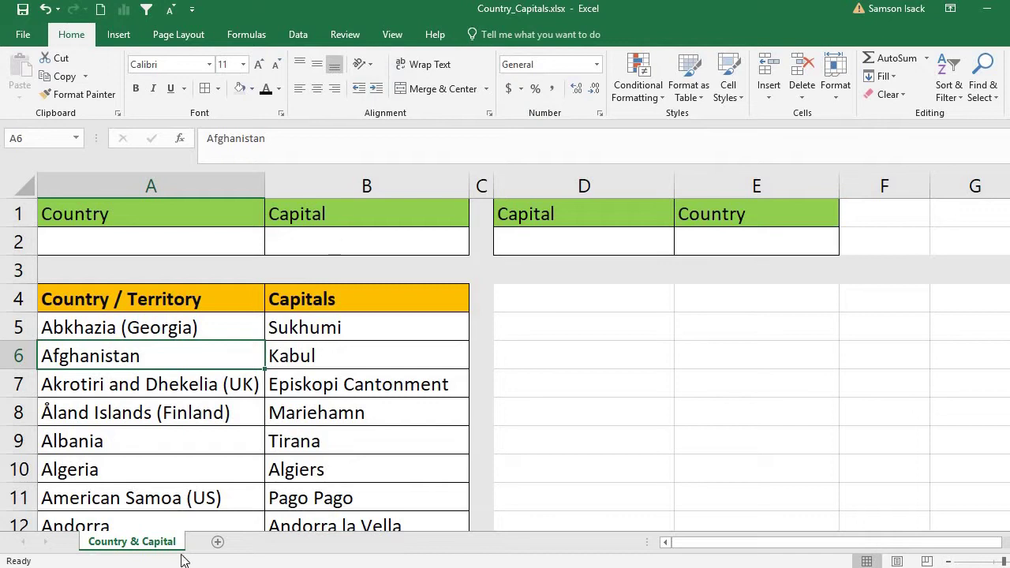
pyautogui.click(177, 468)
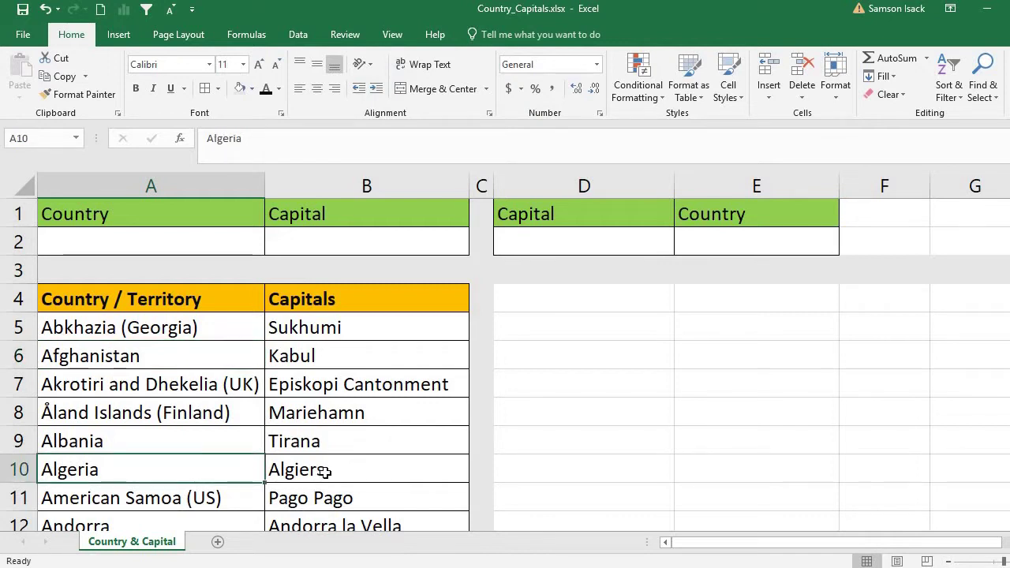
pyautogui.click(324, 471)
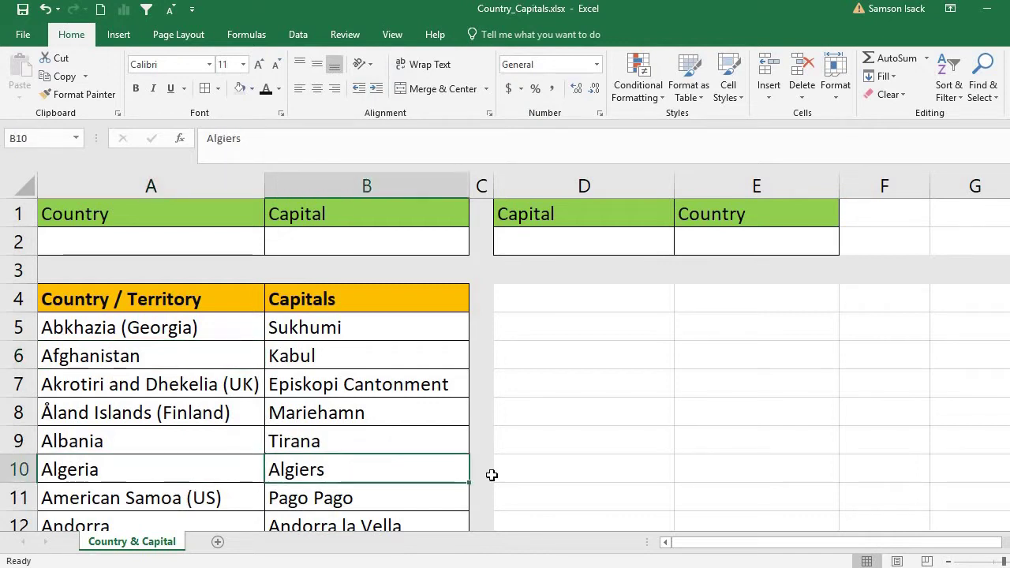
pyautogui.click(189, 500)
pyautogui.click(289, 506)
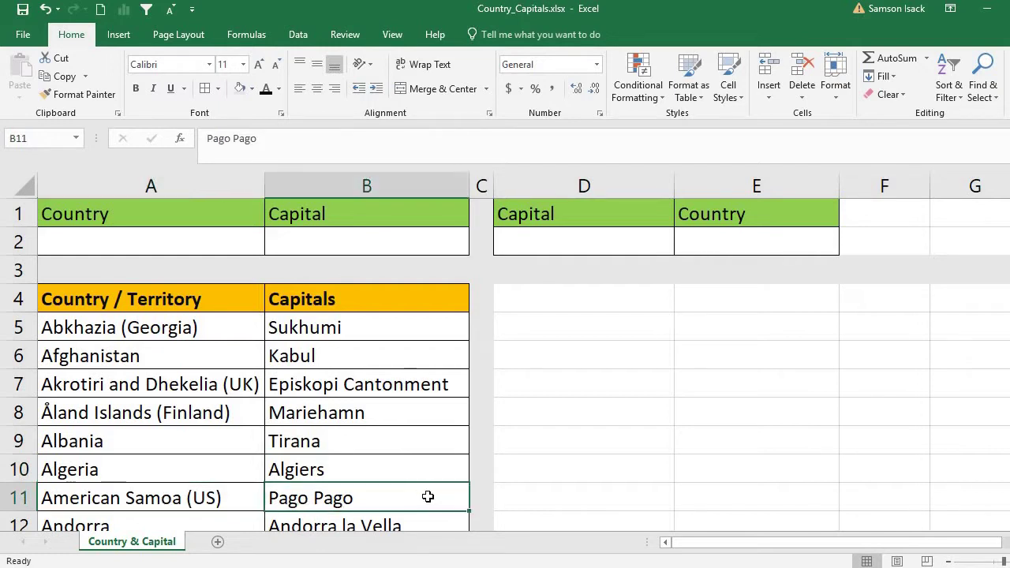
pyautogui.click(184, 251)
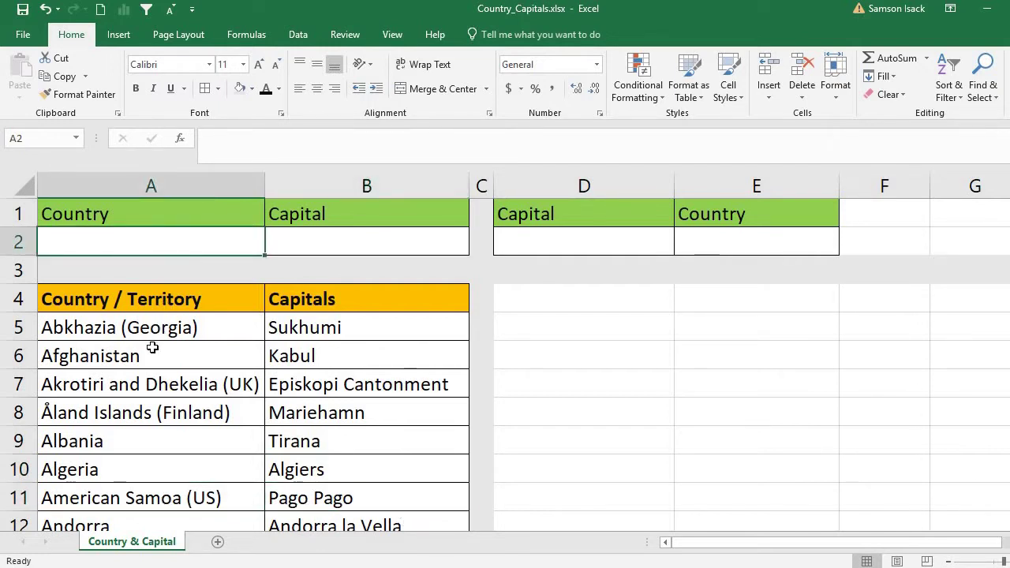
# Copy Albania from cell A9 and paste it as a value into the Country lookup cell A2
pyautogui.click(160, 450)
pyautogui.rightClick(161, 454)
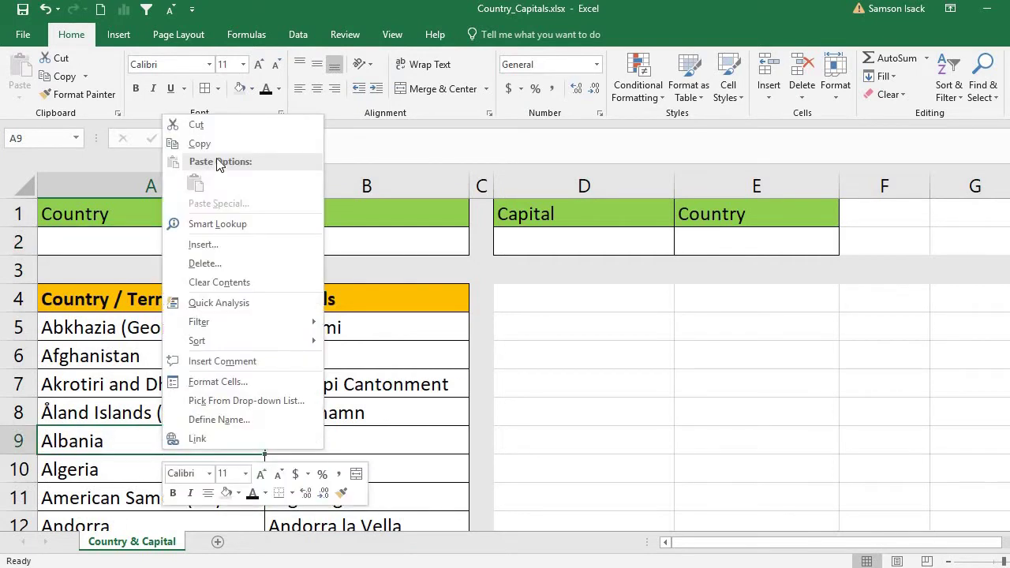
pyautogui.press('c')
pyautogui.click(161, 244)
pyautogui.rightClick(161, 246)
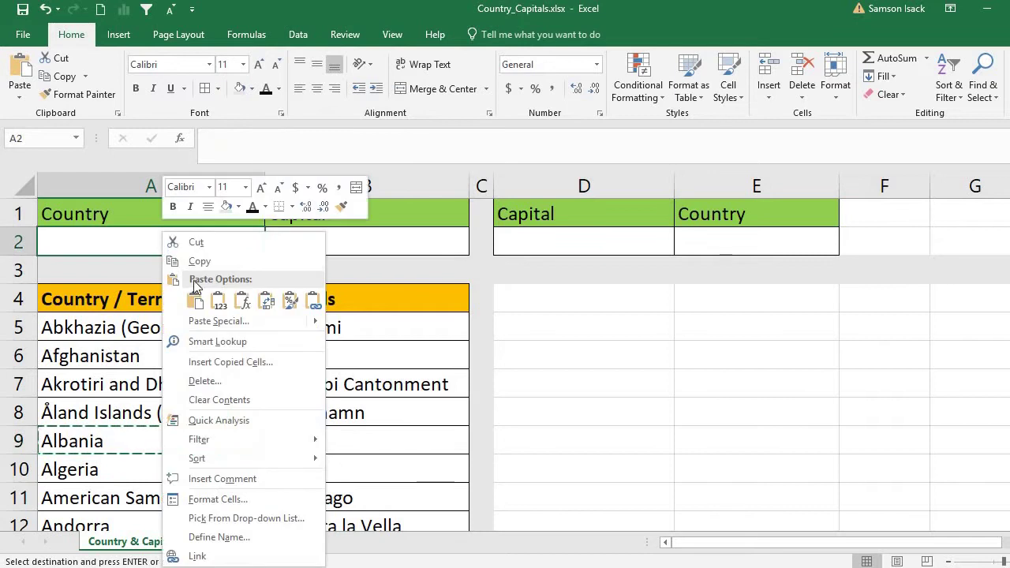
pyautogui.click(213, 307)
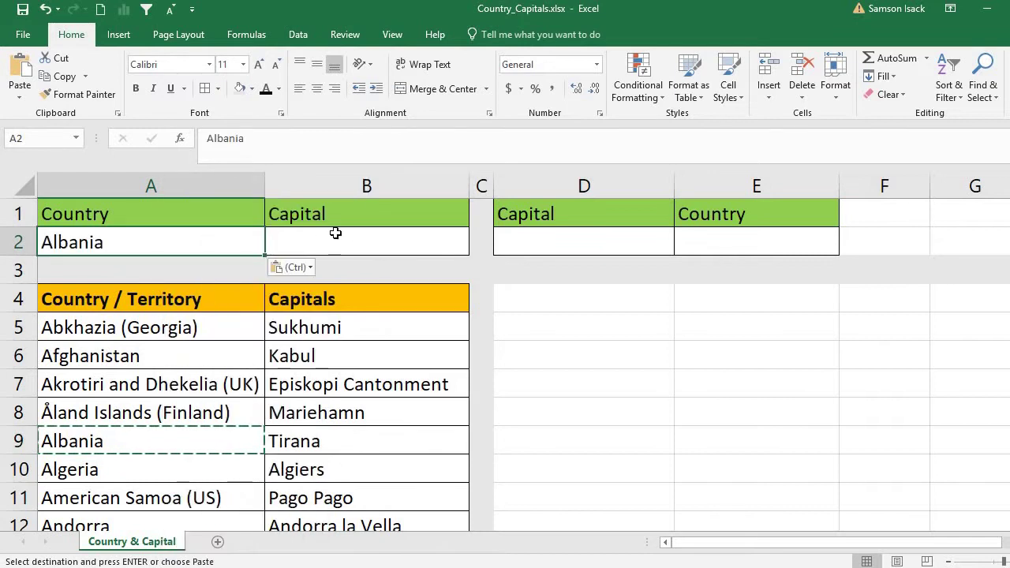
pyautogui.click(335, 233)
pyautogui.click(219, 240)
pyautogui.click(404, 239)
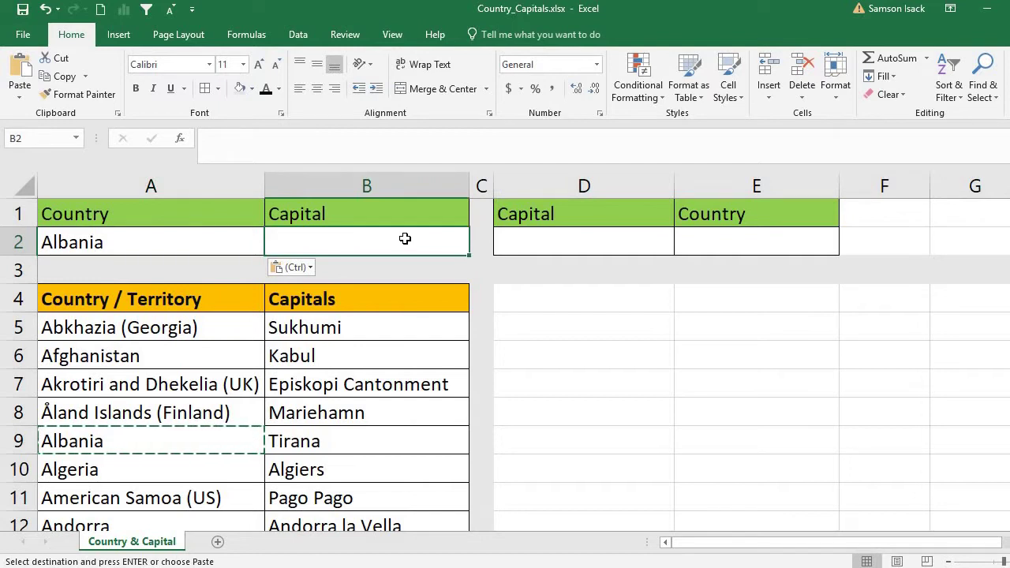
pyautogui.press('BackSpace')
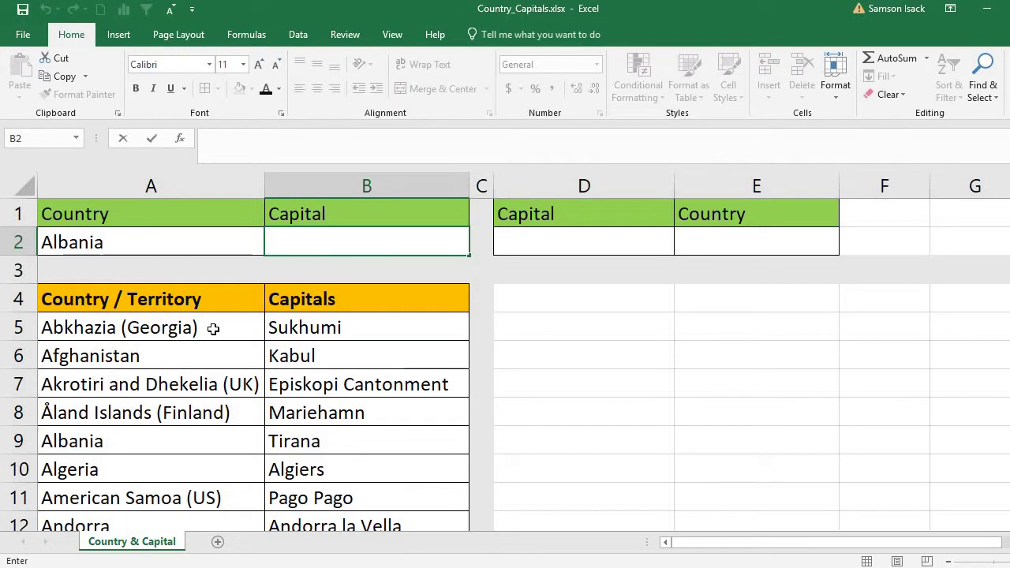
pyautogui.write('=')
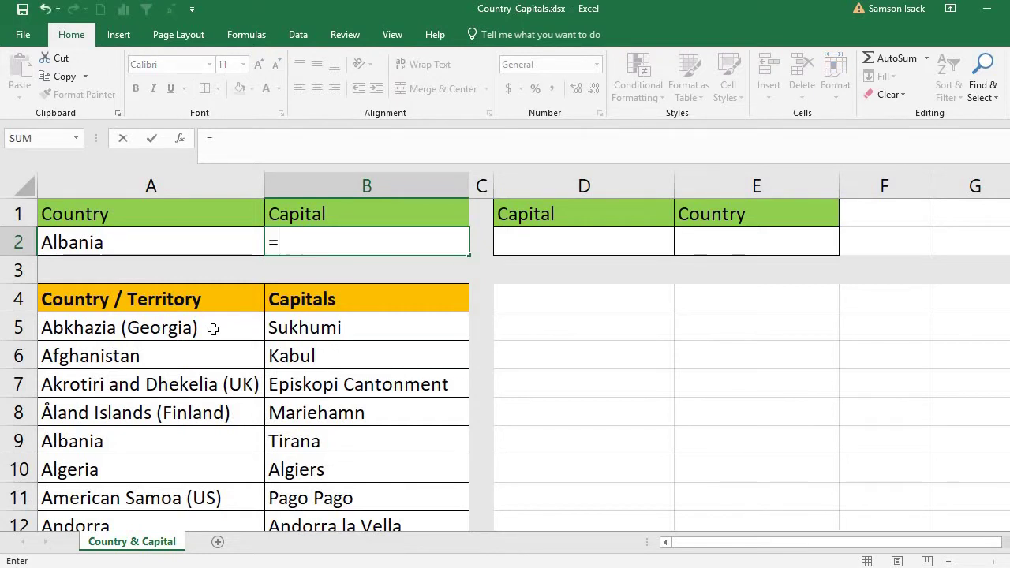
pyautogui.write('vlook')
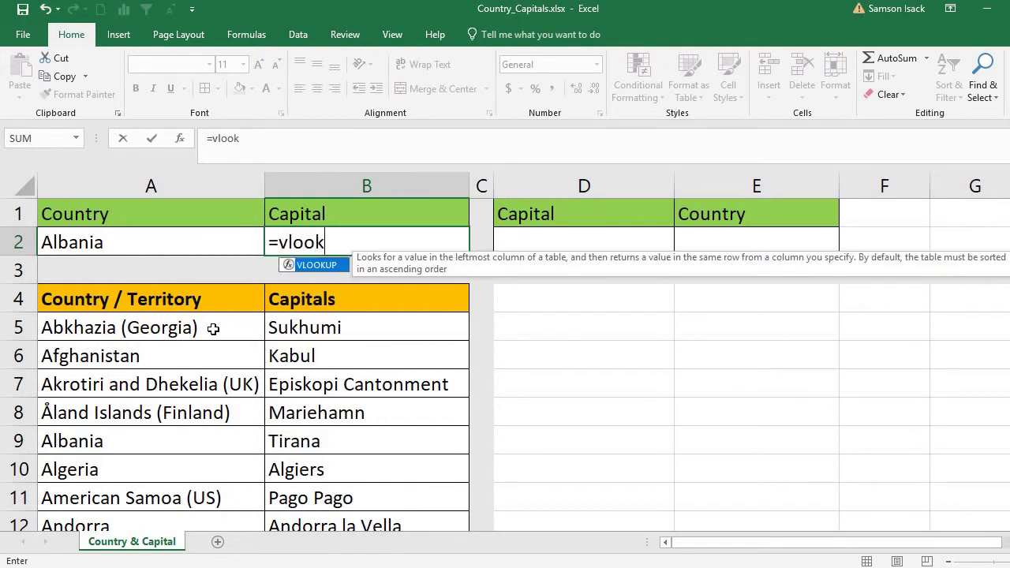
pyautogui.write('up')
pyautogui.click(238, 299)
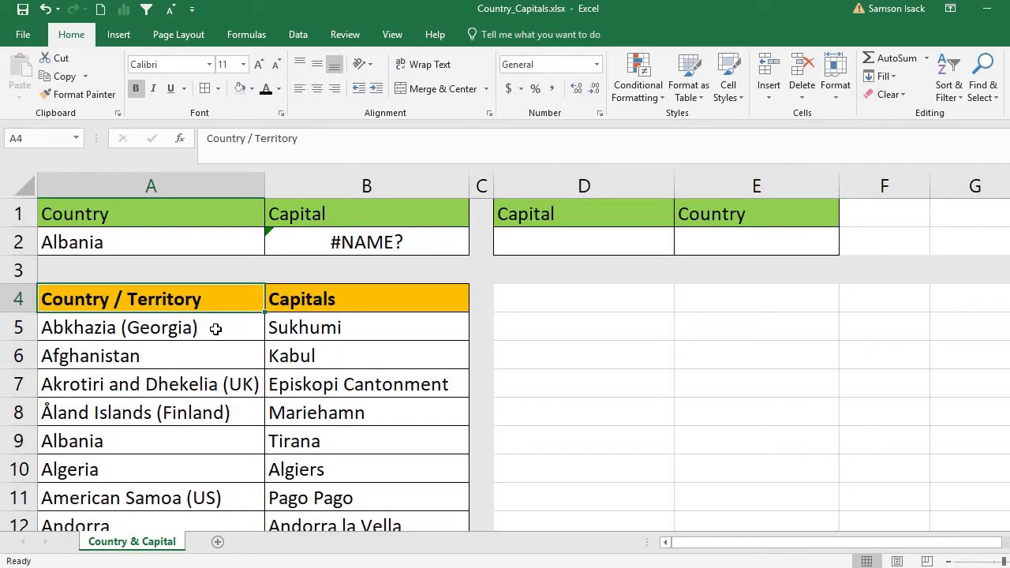
# Try a VLOOKUP formula in cell B2 with A2 as the lookup value and A5:B253 as the table array
pyautogui.click(382, 241)
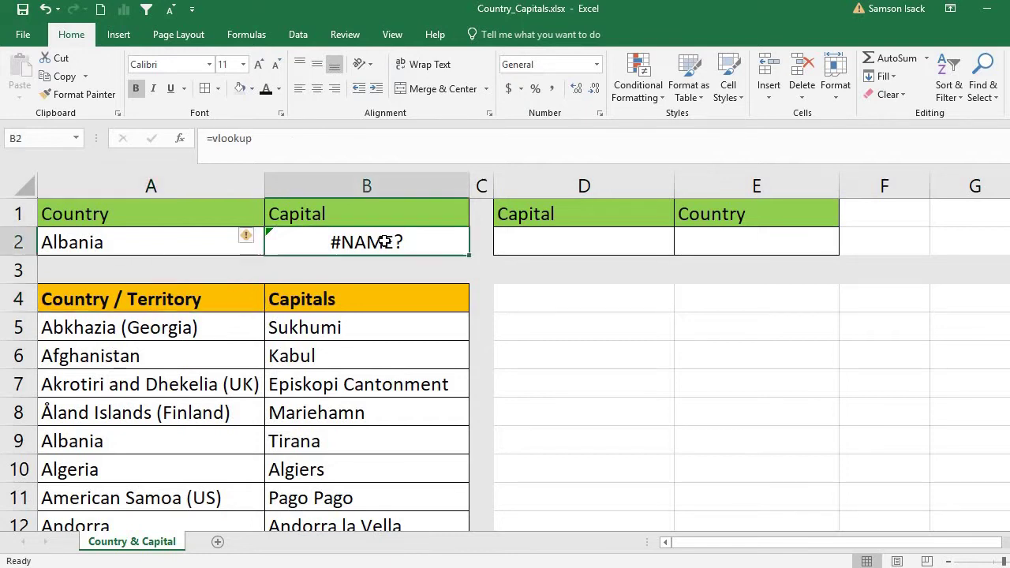
pyautogui.write('=')
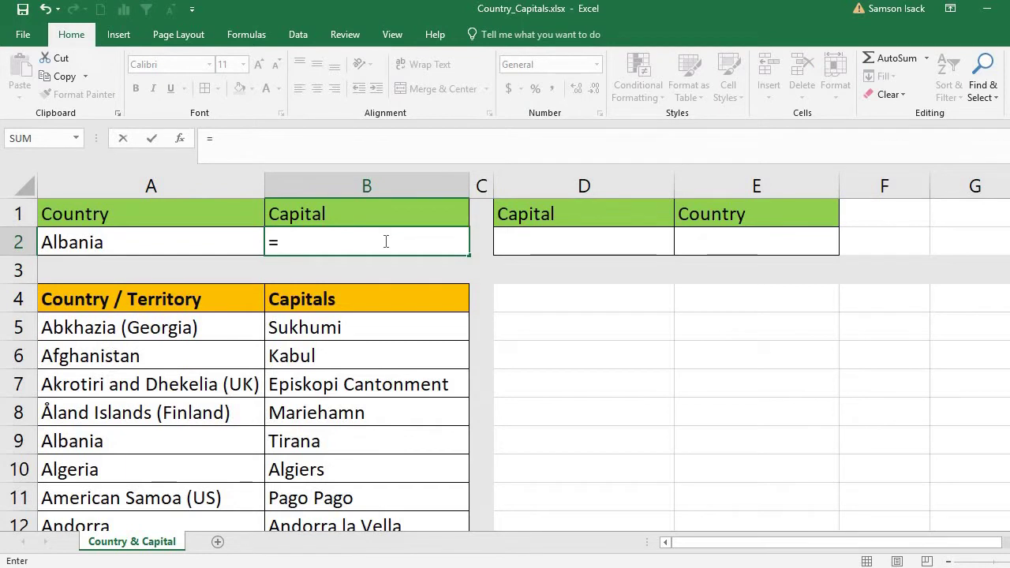
pyautogui.write('VLOOK')
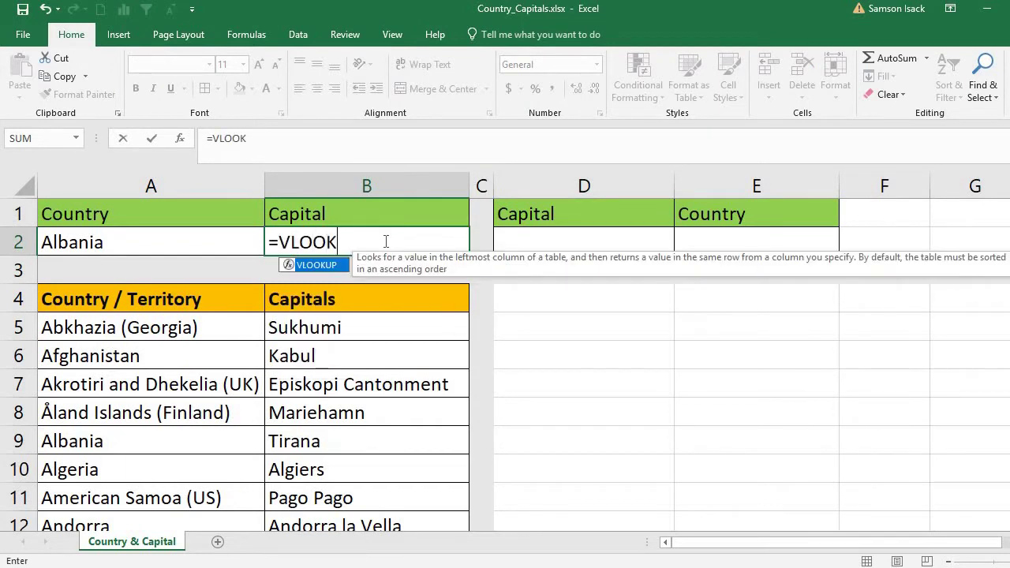
pyautogui.write('UP(')
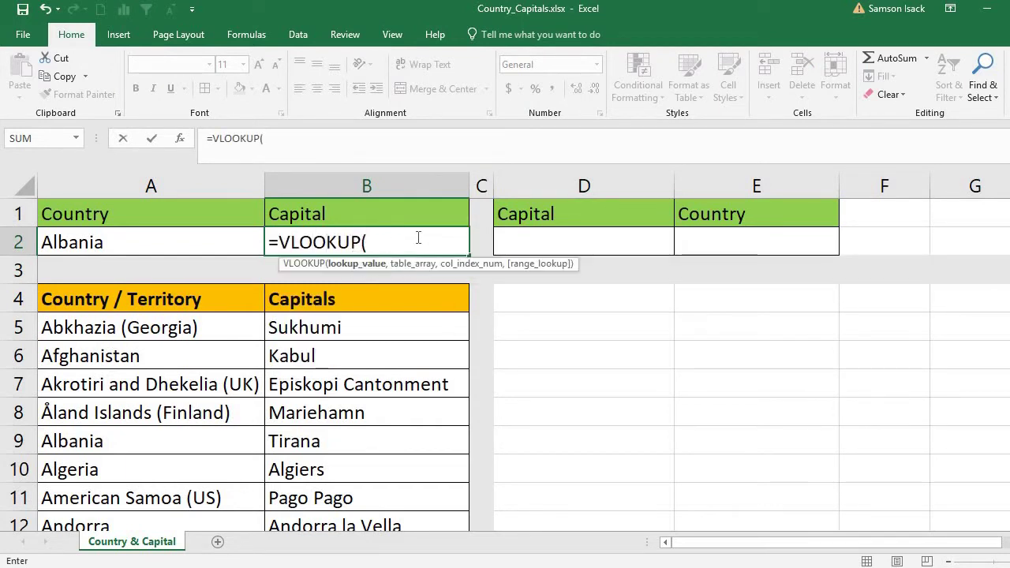
pyautogui.click(124, 243)
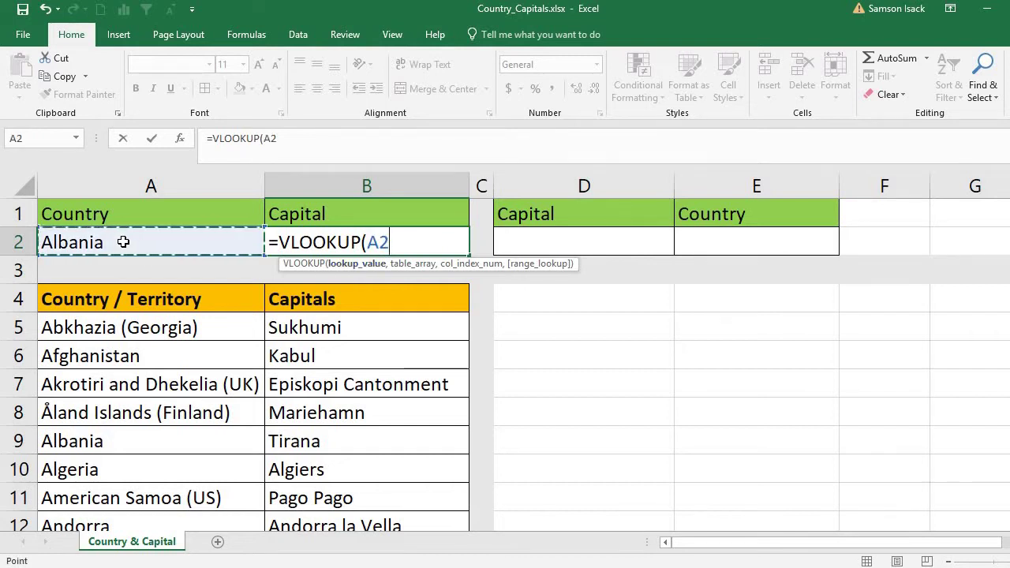
pyautogui.write(',')
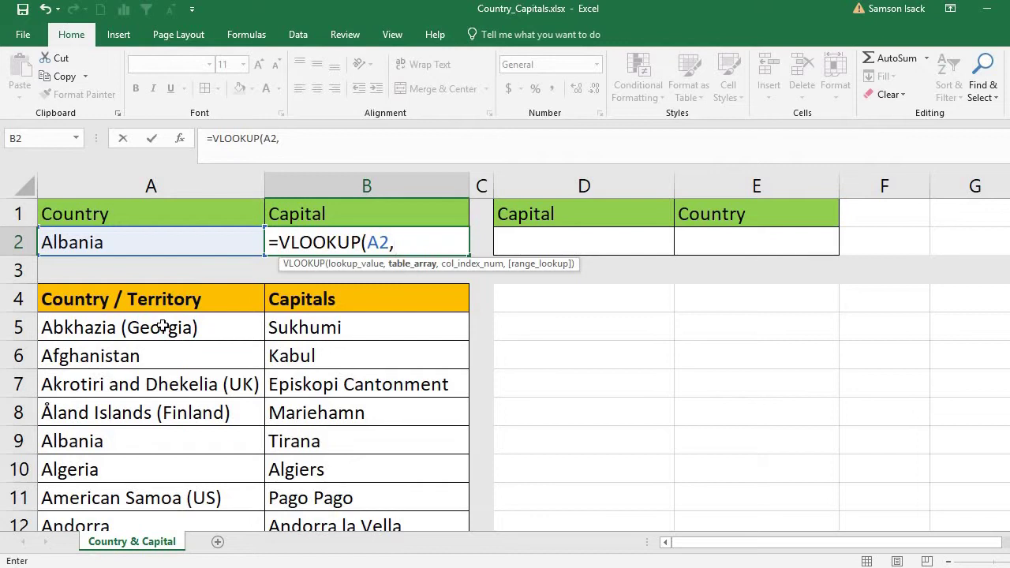
pyautogui.moveTo(163, 326); pyautogui.dragTo(297, 330)
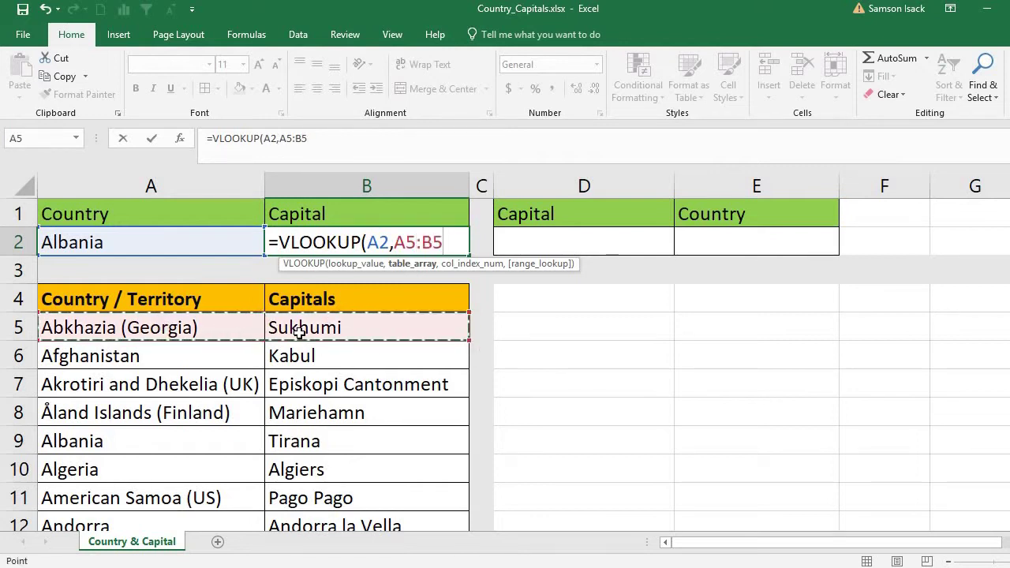
pyautogui.hotkey('ctrl', 'shift', 'Down')
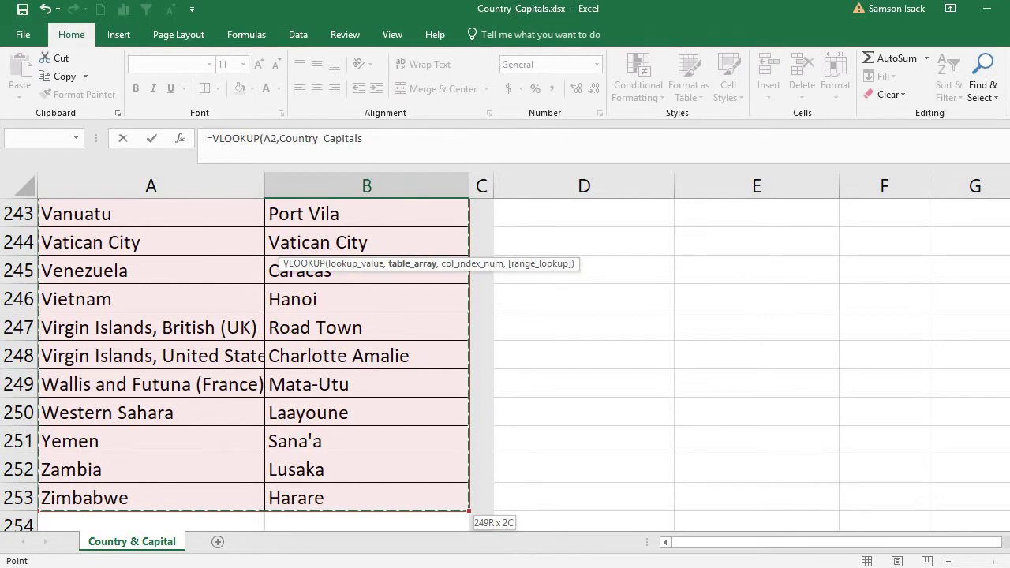
pyautogui.scroll(20, 253, 355)
pyautogui.scroll(10, 432, 243)
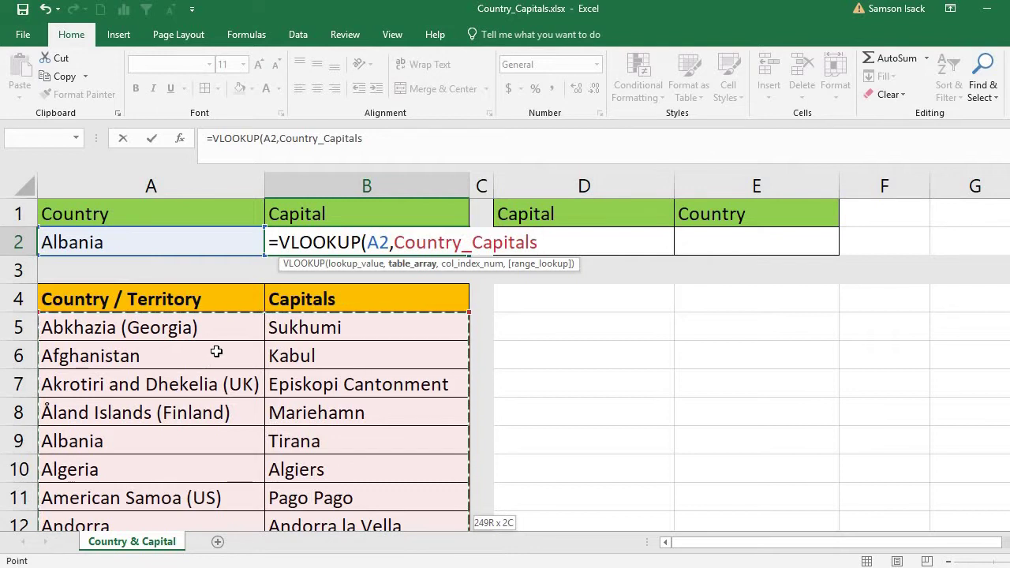
# Discard the unfinished VLOOKUP formula in cell B2
pyautogui.press('BackSpace')
pyautogui.press('BackSpace')
pyautogui.press('BackSpace')
pyautogui.press('BackSpace')
pyautogui.press('BackSpace')
pyautogui.press('BackSpace')
pyautogui.press('BackSpace')
pyautogui.press('BackSpace')
pyautogui.press('BackSpace')
pyautogui.press('BackSpace')
pyautogui.press('BackSpace')
pyautogui.press('BackSpace')
pyautogui.press('BackSpace')
pyautogui.press('BackSpace')
pyautogui.press('BackSpace')
pyautogui.press('BackSpace')
pyautogui.press('BackSpace')
pyautogui.press('BackSpace')
pyautogui.press('BackSpace')
pyautogui.press('BackSpace')
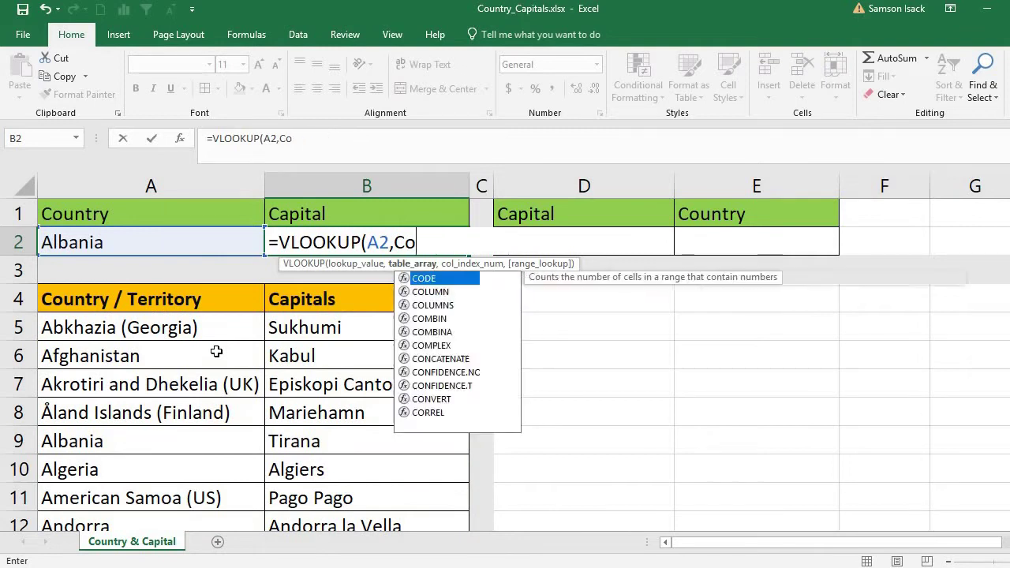
pyautogui.press('Escape')
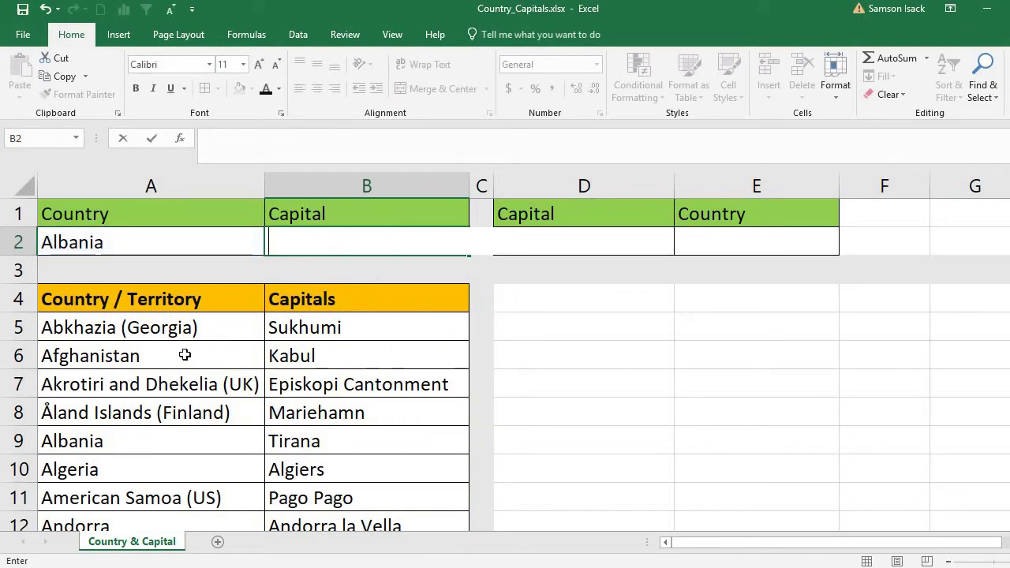
# Delete the existing defined name Country_Capitals from the workbook in the Name Manager
pyautogui.click(184, 351)
pyautogui.click(184, 327)
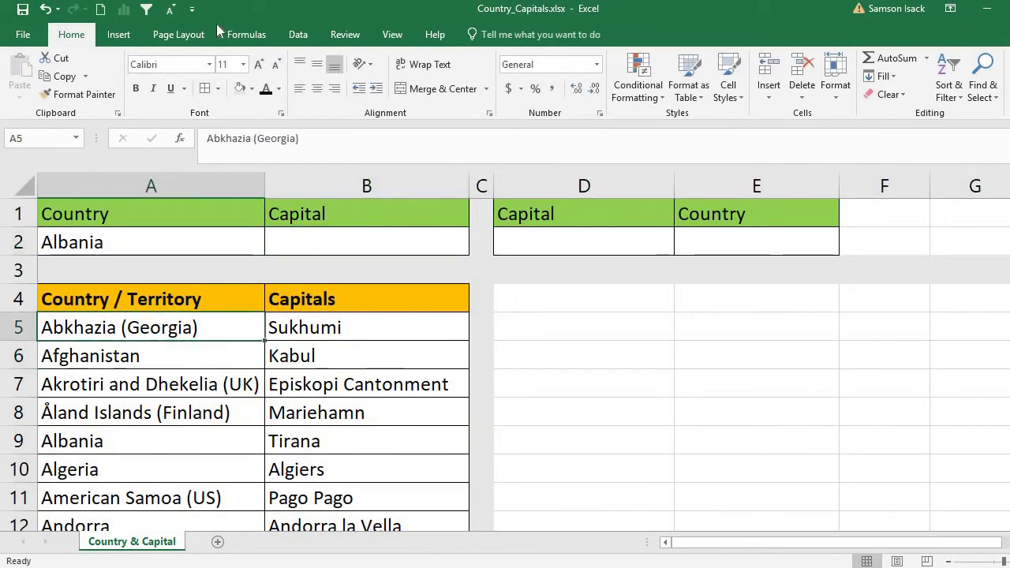
pyautogui.click(297, 34)
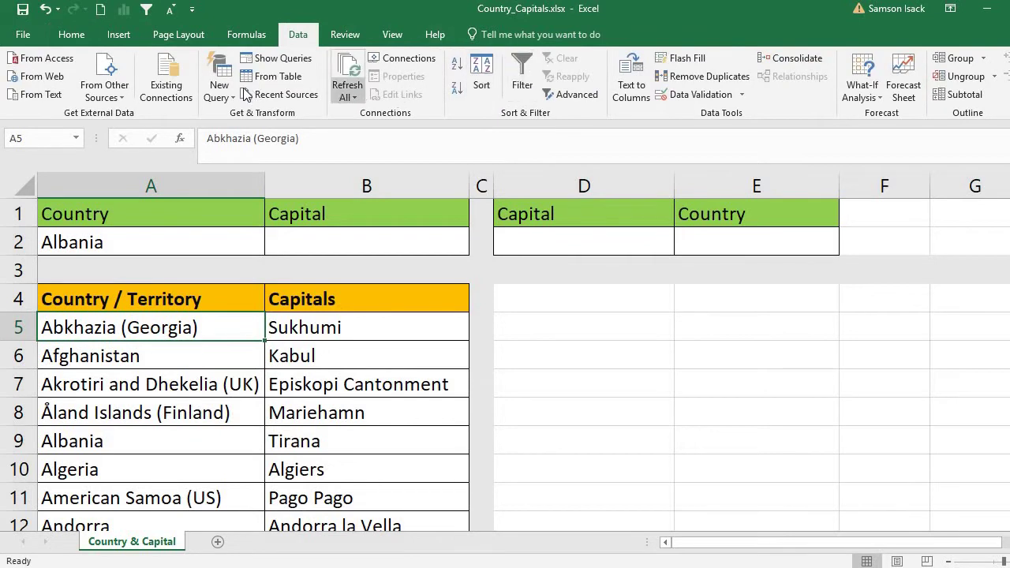
pyautogui.click(244, 33)
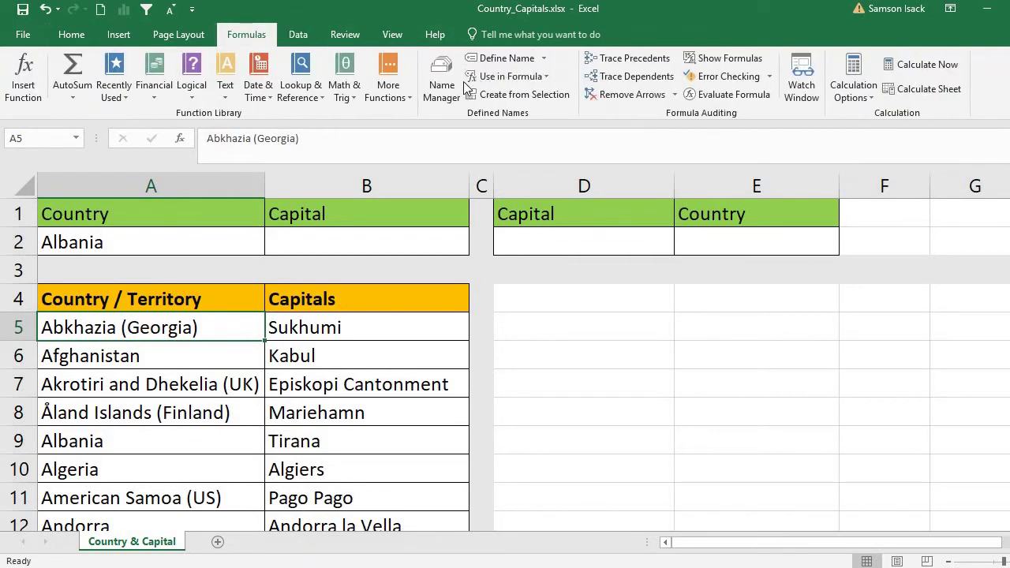
pyautogui.click(441, 87)
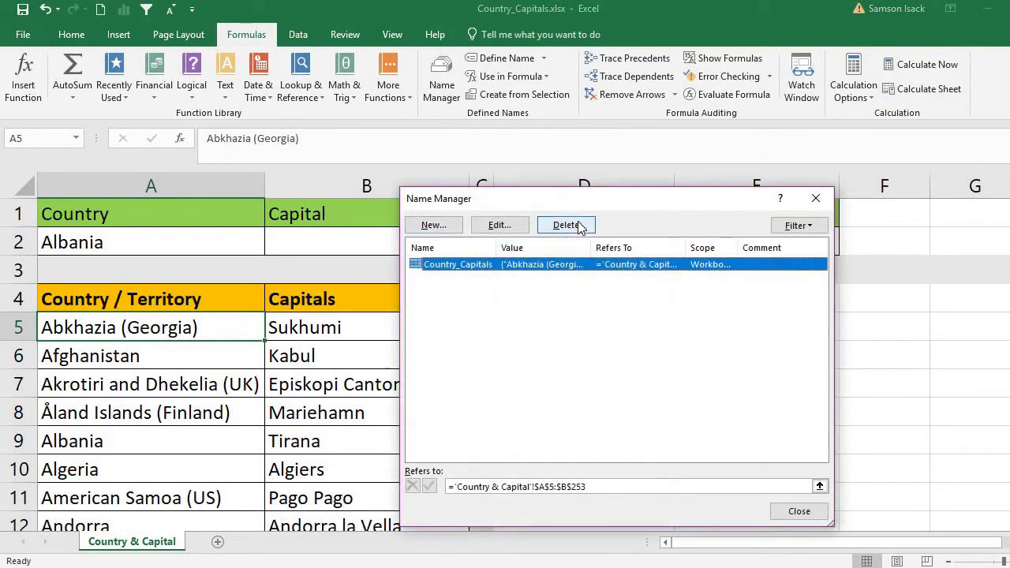
pyautogui.click(565, 227)
pyautogui.click(513, 335)
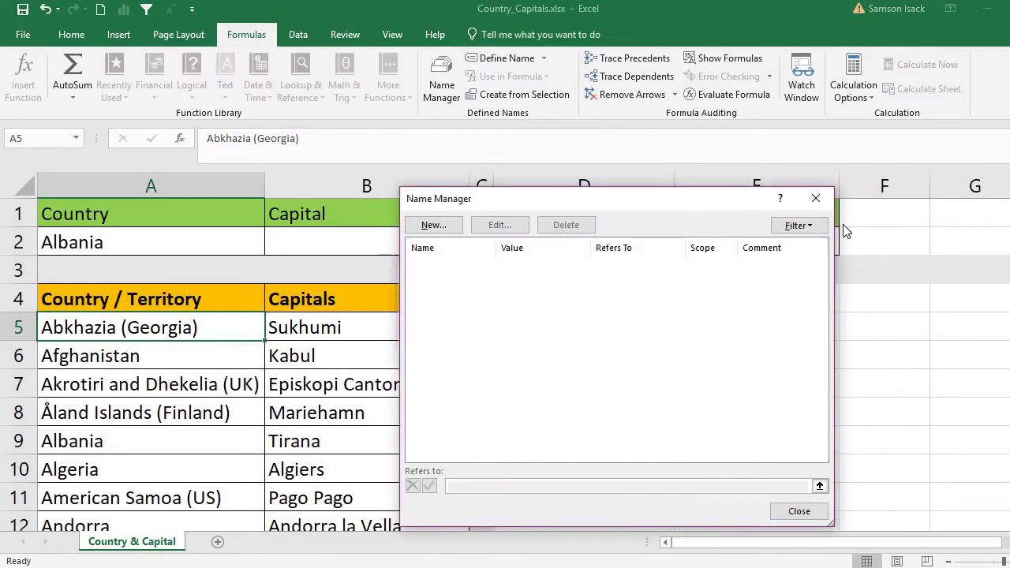
pyautogui.click(799, 512)
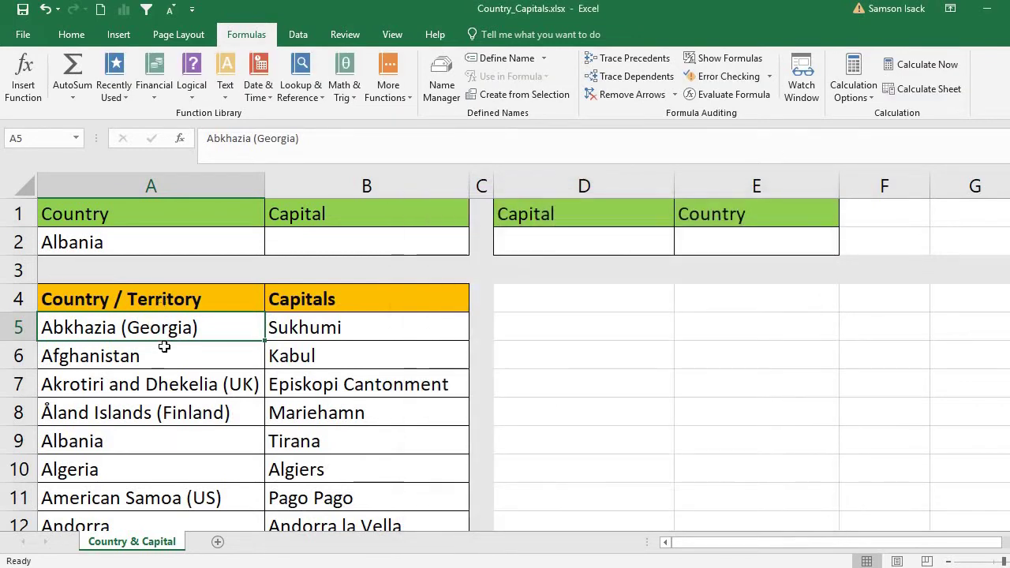
# Define the workbook-scoped name Country_Capitals for the country and capital data in A5:B253
pyautogui.moveTo(203, 331); pyautogui.dragTo(323, 480)
pyautogui.hotkey('ctrl', 'shift', 'Down')
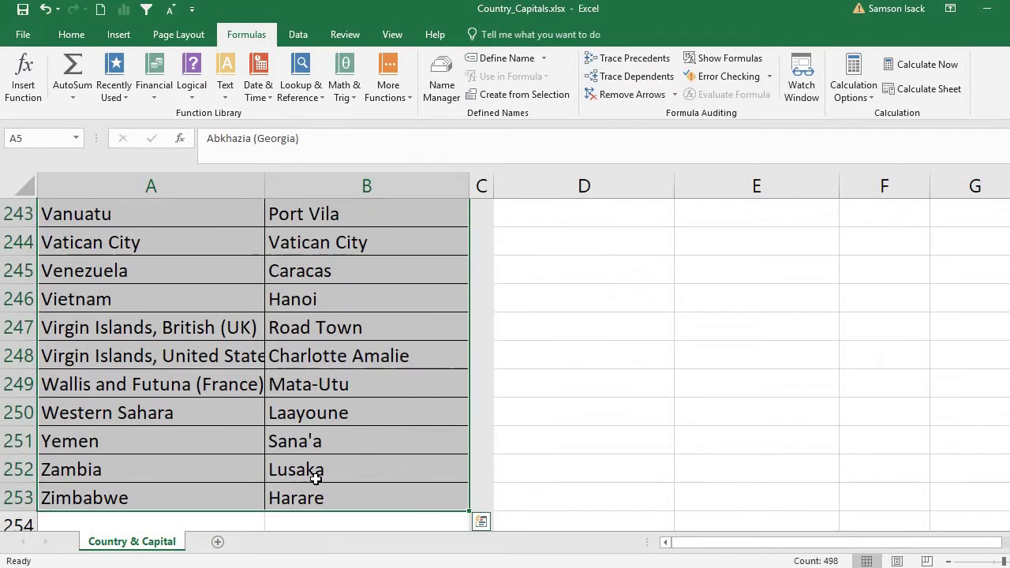
pyautogui.rightClick(260, 384)
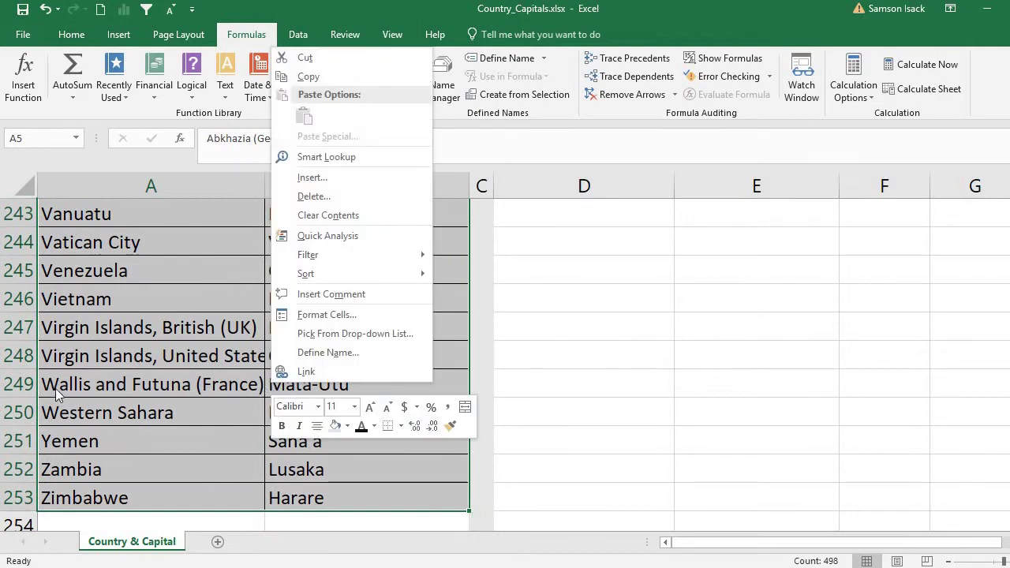
pyautogui.click(327, 354)
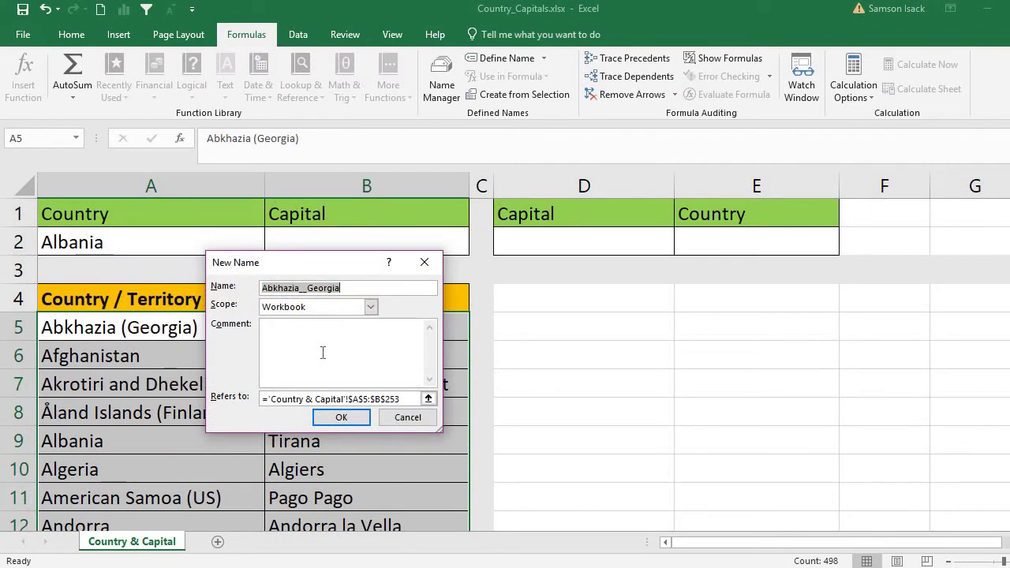
pyautogui.write('Country_')
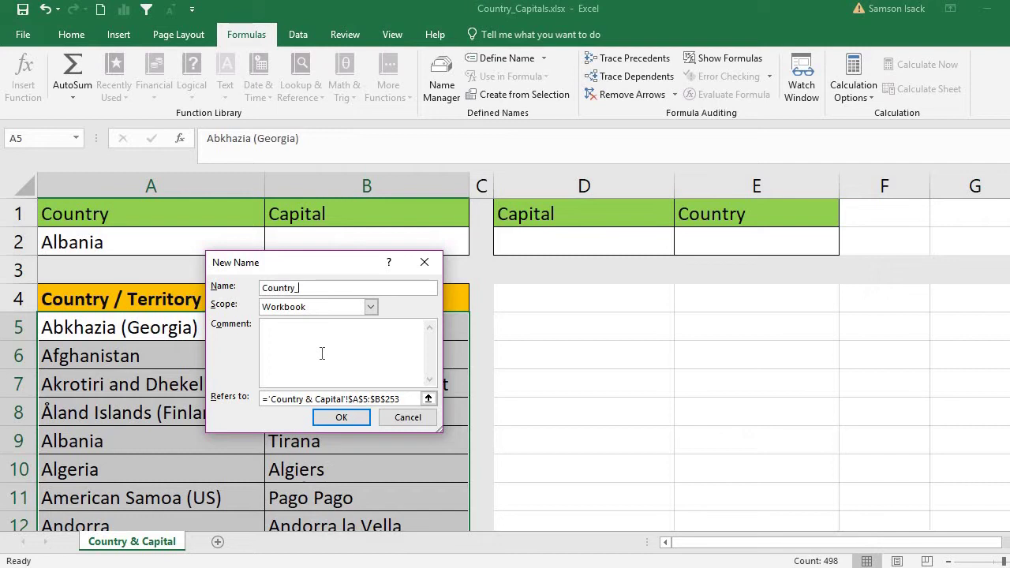
pyautogui.write('Cp')
pyautogui.click(344, 417)
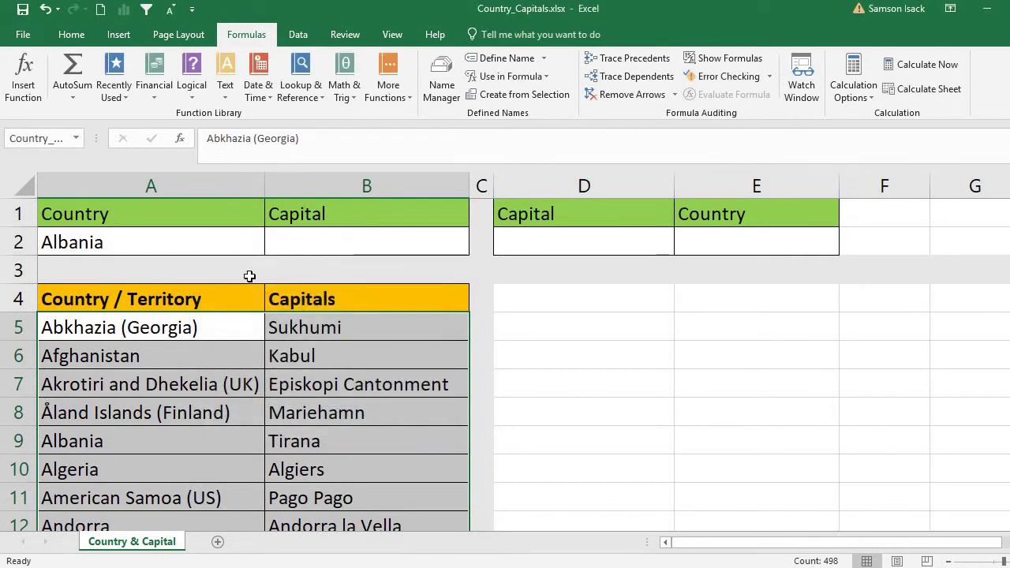
pyautogui.click(202, 324)
pyautogui.moveTo(222, 327); pyautogui.dragTo(356, 500)
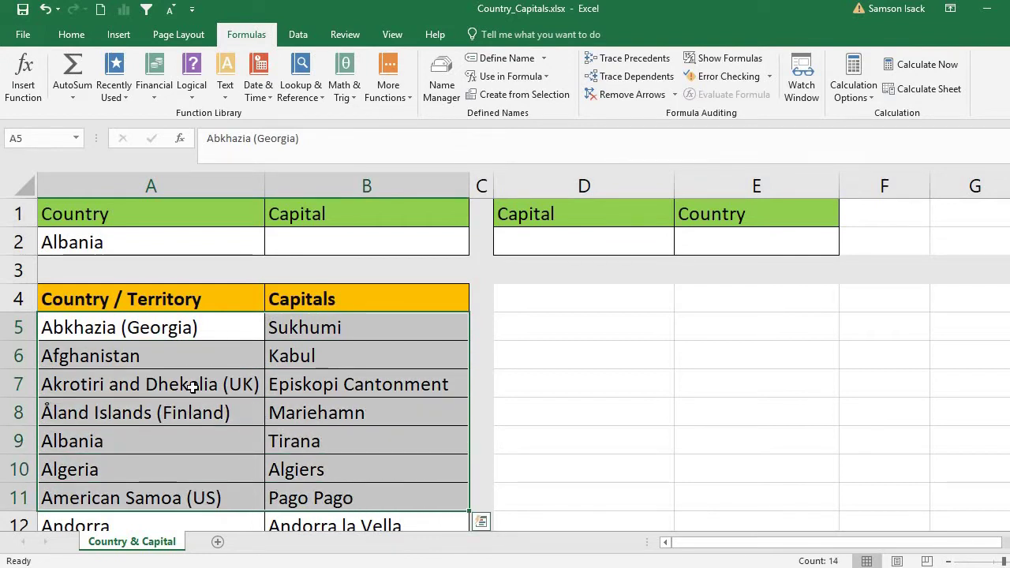
pyautogui.moveTo(203, 328); pyautogui.dragTo(352, 500)
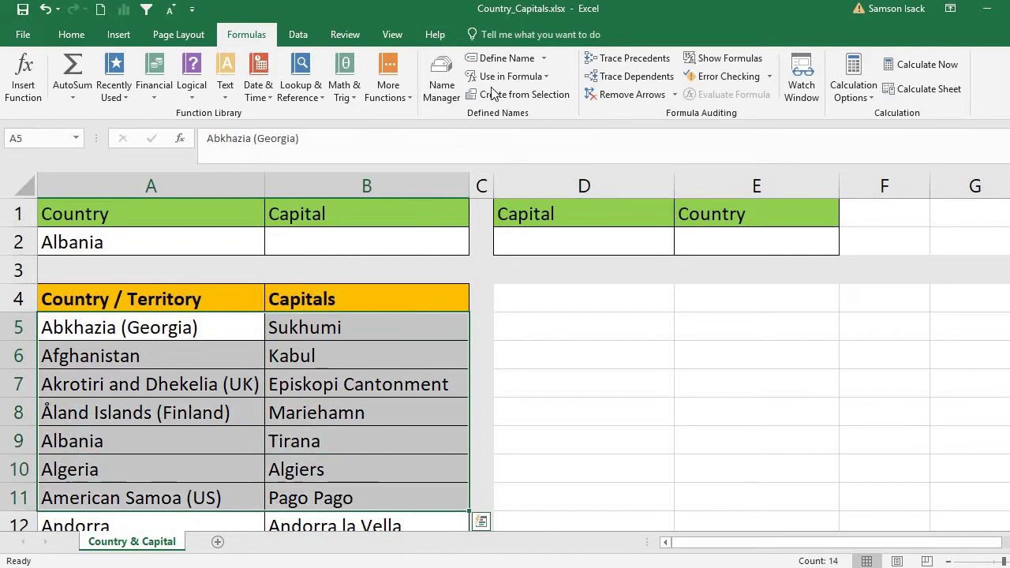
# Begin a VLOOKUP formula in cell B2 with A2 as the lookup value
pyautogui.doubleClick(344, 245)
pyautogui.write('=')
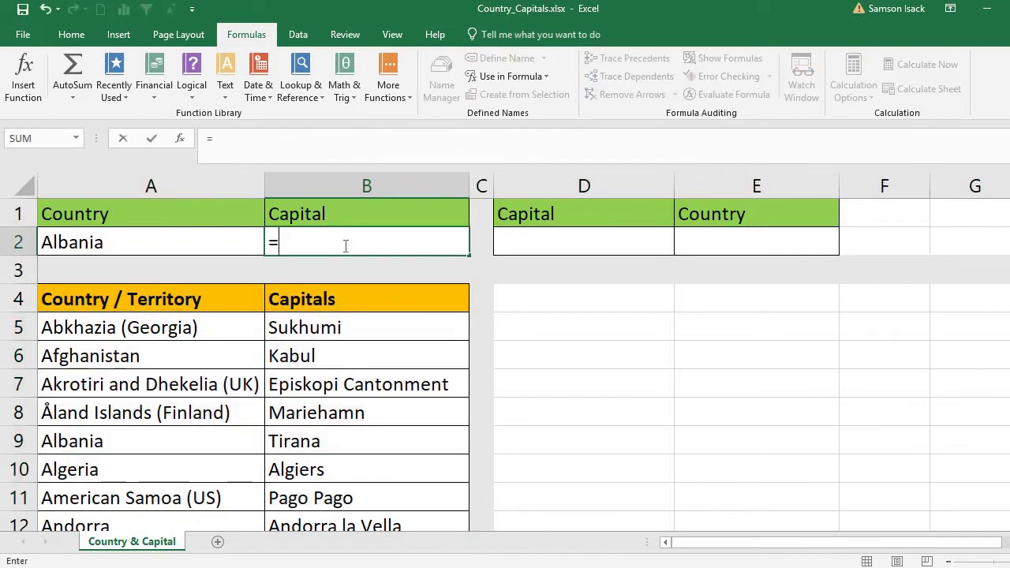
pyautogui.write('VLOOKU')
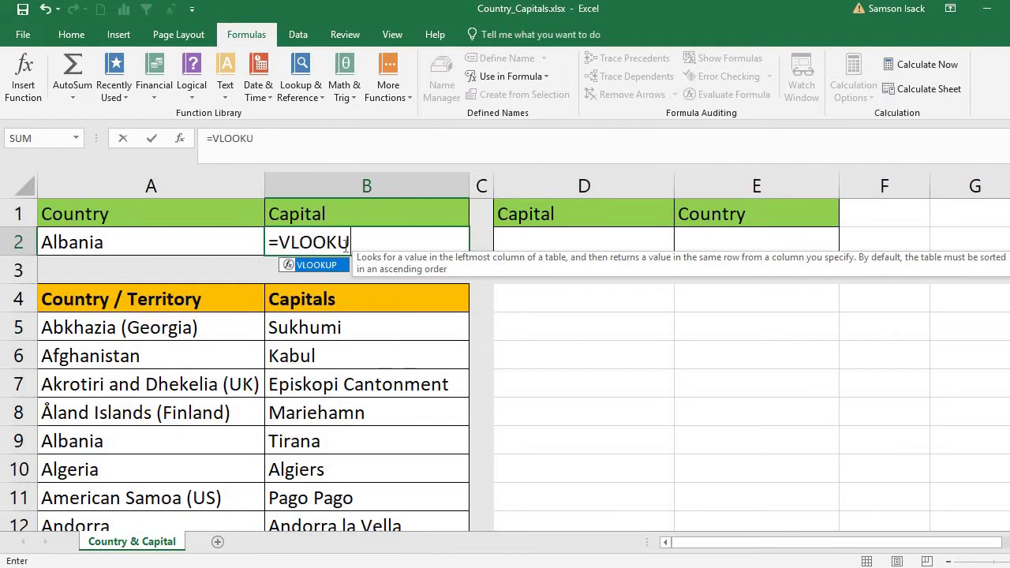
pyautogui.write('P(')
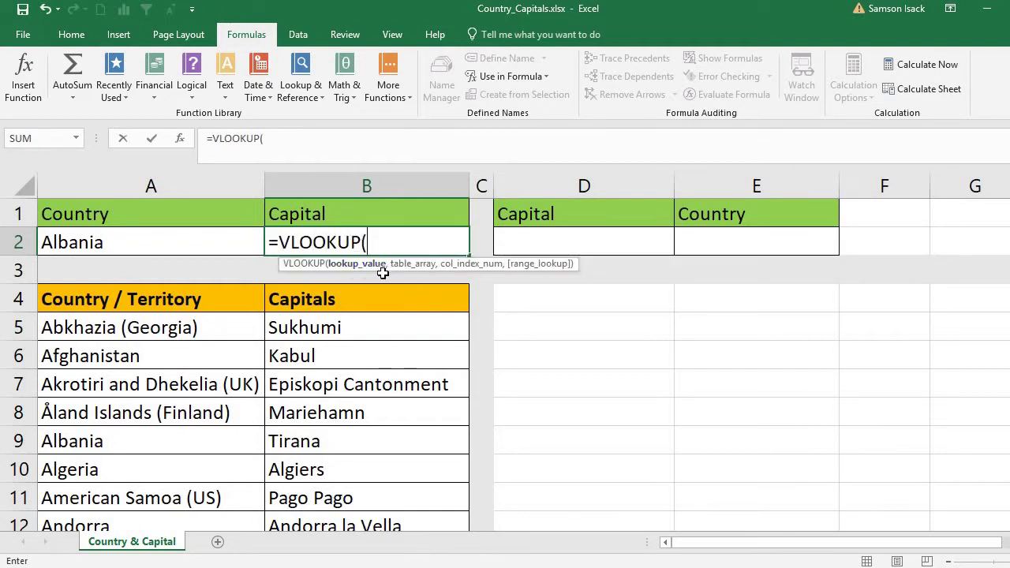
pyautogui.click(141, 242)
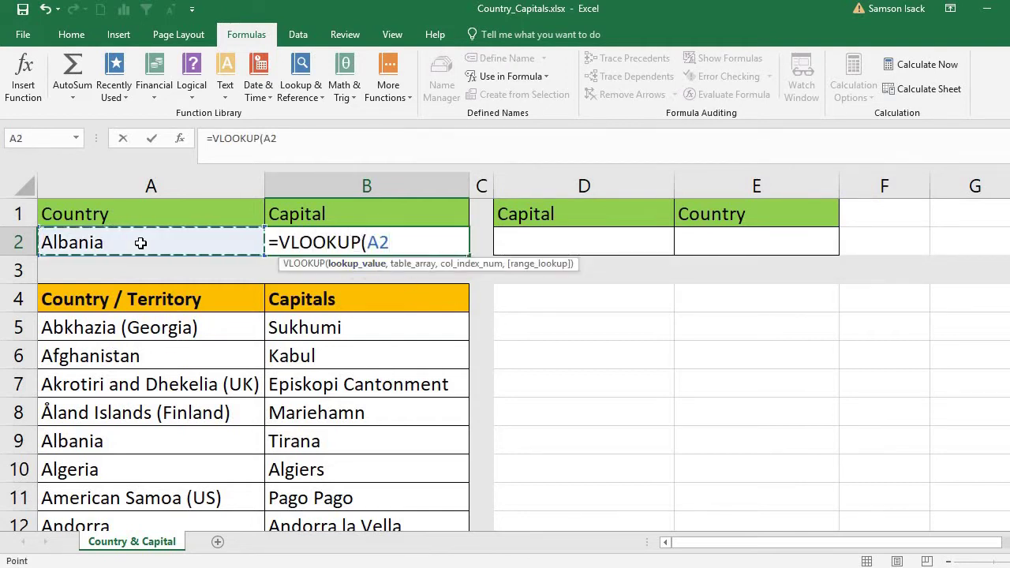
pyautogui.write(',')
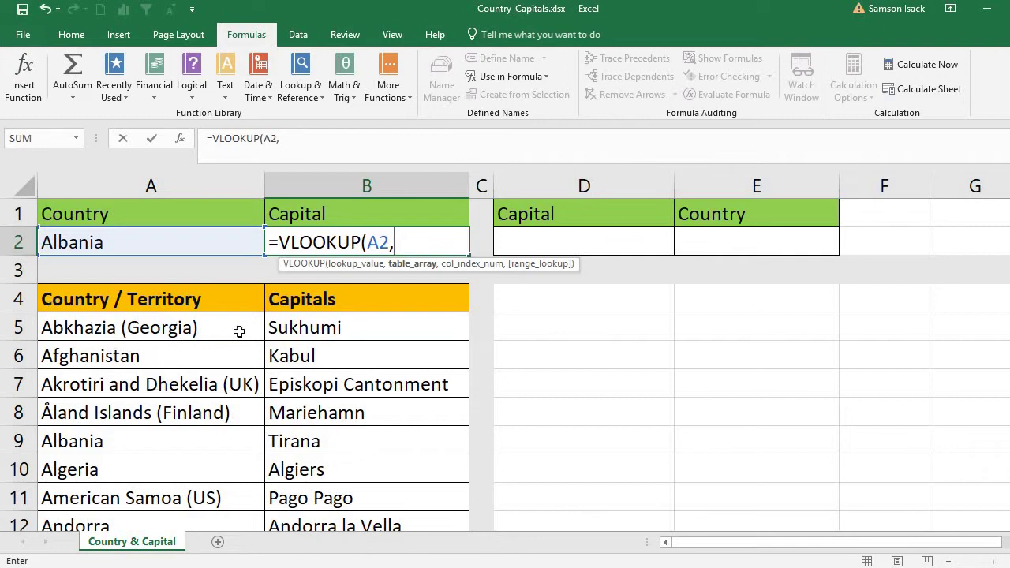
# Try selecting the range A5:B253 in the sheet as the VLOOKUP table array, and clear that argument again
pyautogui.moveTo(193, 327); pyautogui.dragTo(331, 327)
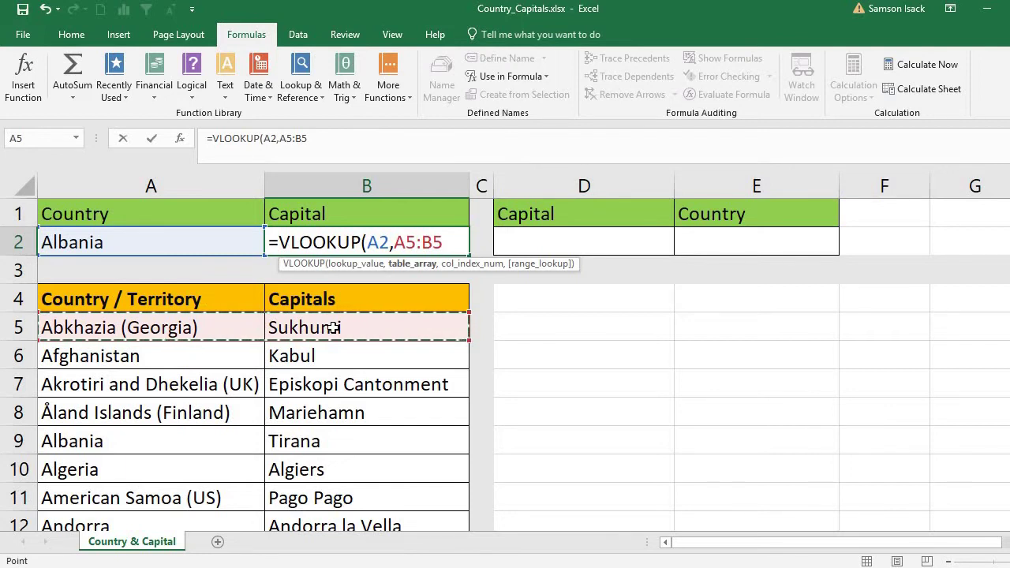
pyautogui.hotkey('ctrl', 'shift', 'Down')
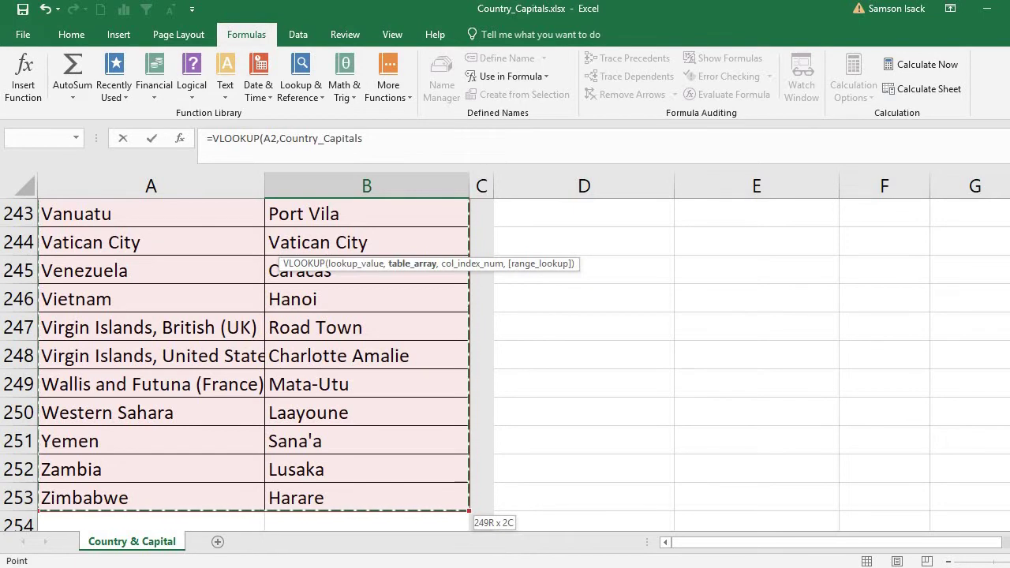
pyautogui.scroll(20, 236, 355)
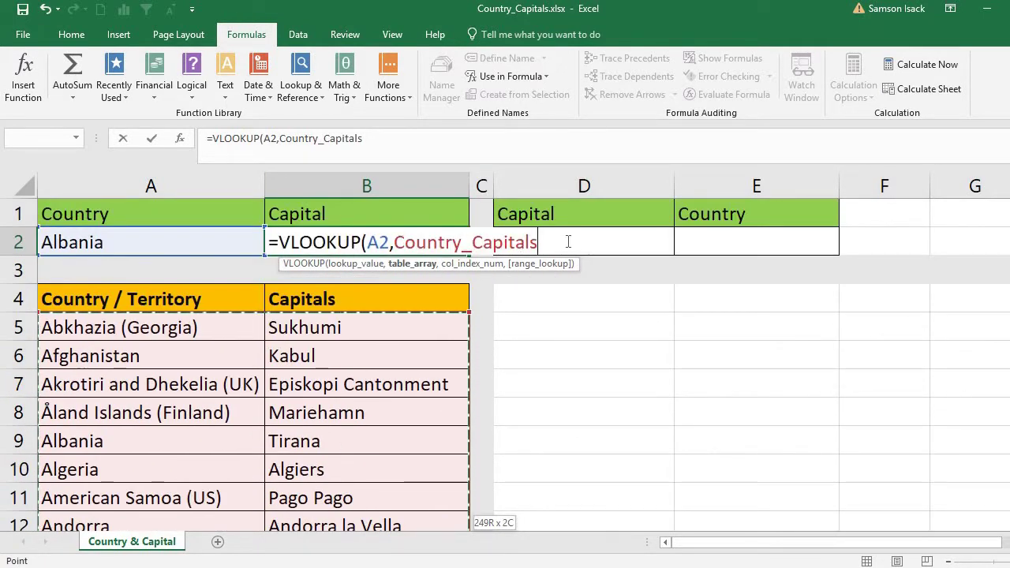
pyautogui.moveTo(538, 244); pyautogui.dragTo(393, 243)
pyautogui.press('BackSpace')
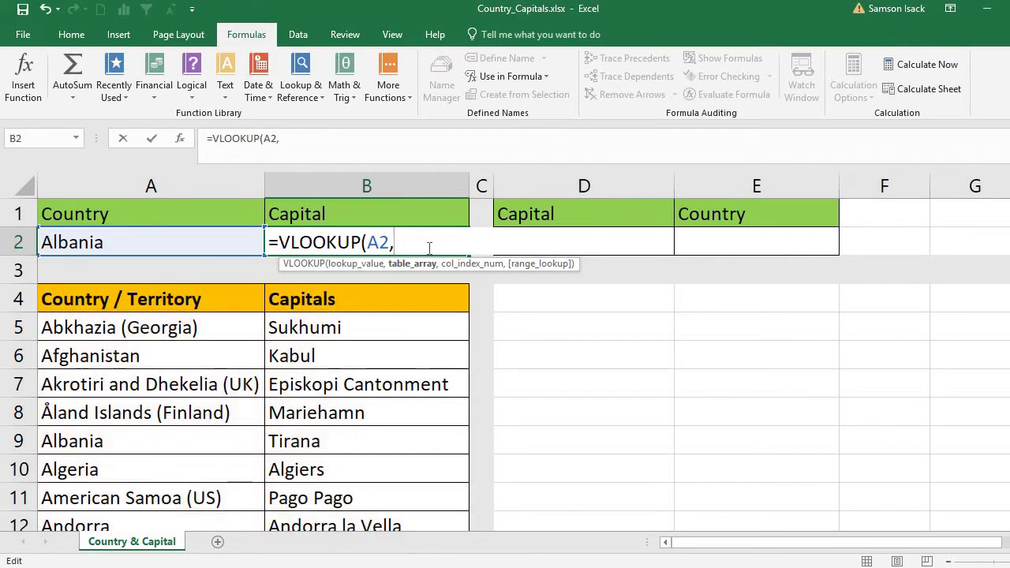
# Use the defined name Country_Capitals as the table array of the VLOOKUP in B2
pyautogui.write('Coun')
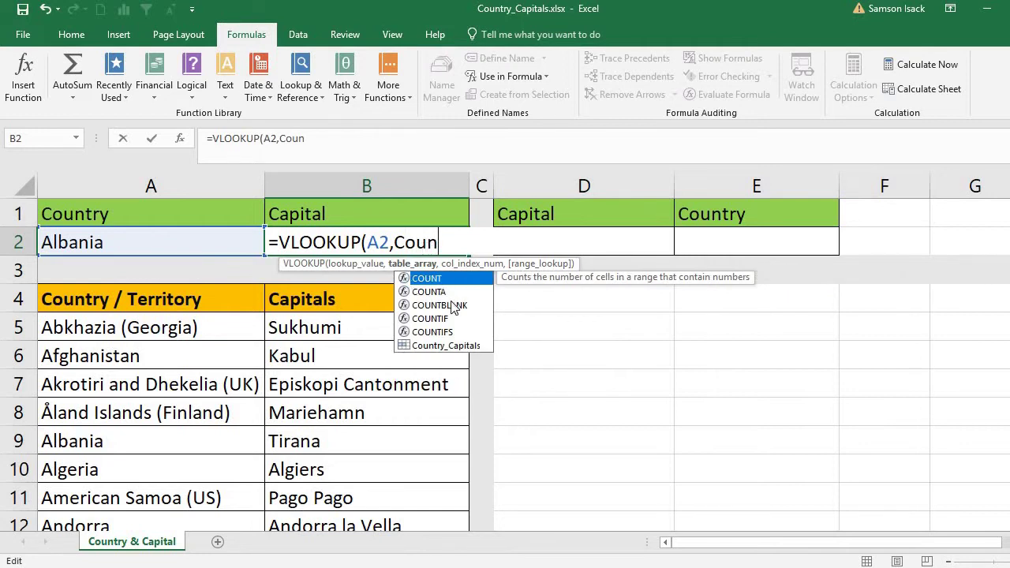
pyautogui.click(432, 352)
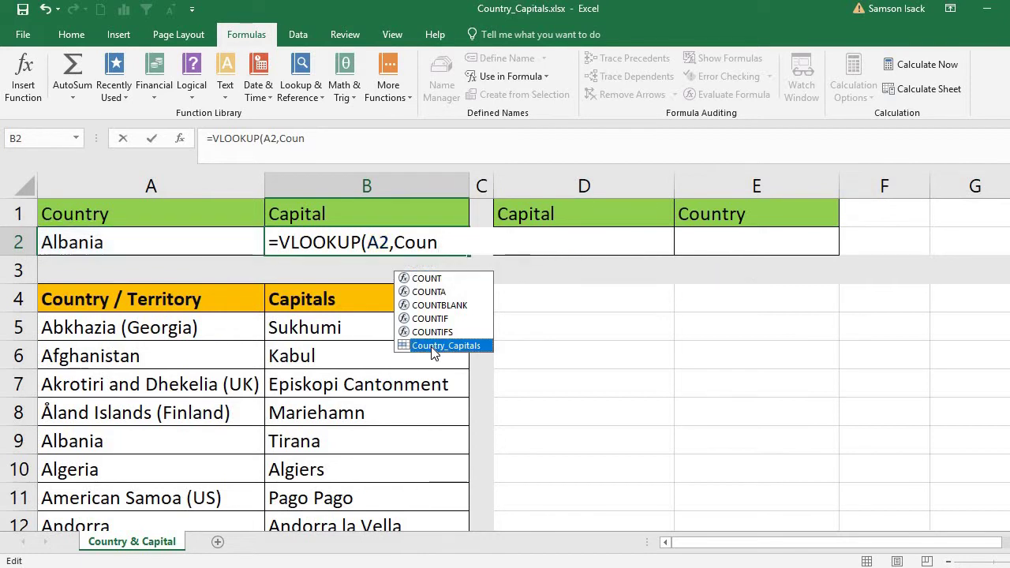
pyautogui.doubleClick(433, 353)
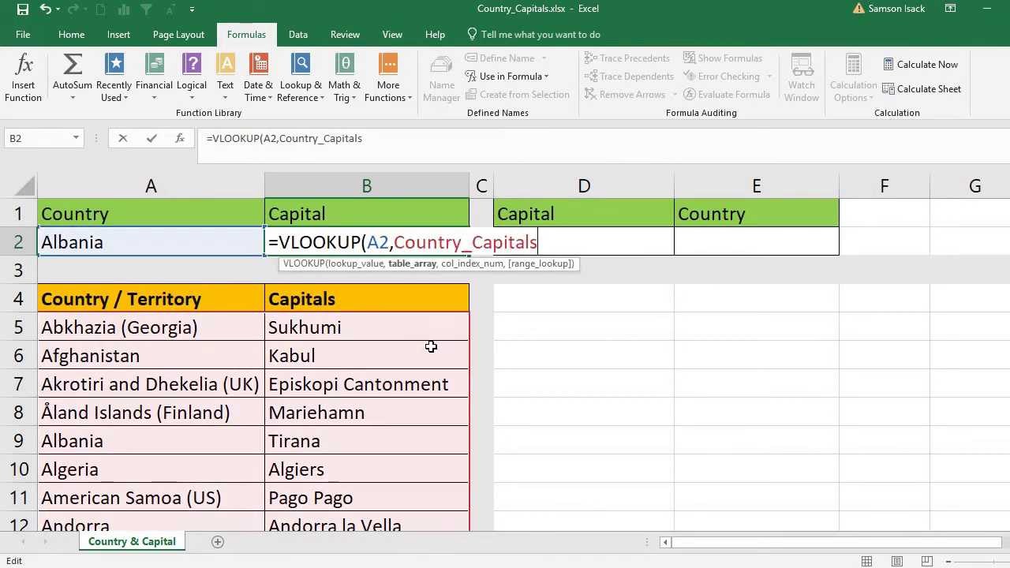
# Complete the VLOOKUP in B2 with column index 2 and FALSE for an exact match, and check its result against the list
pyautogui.write(',2')
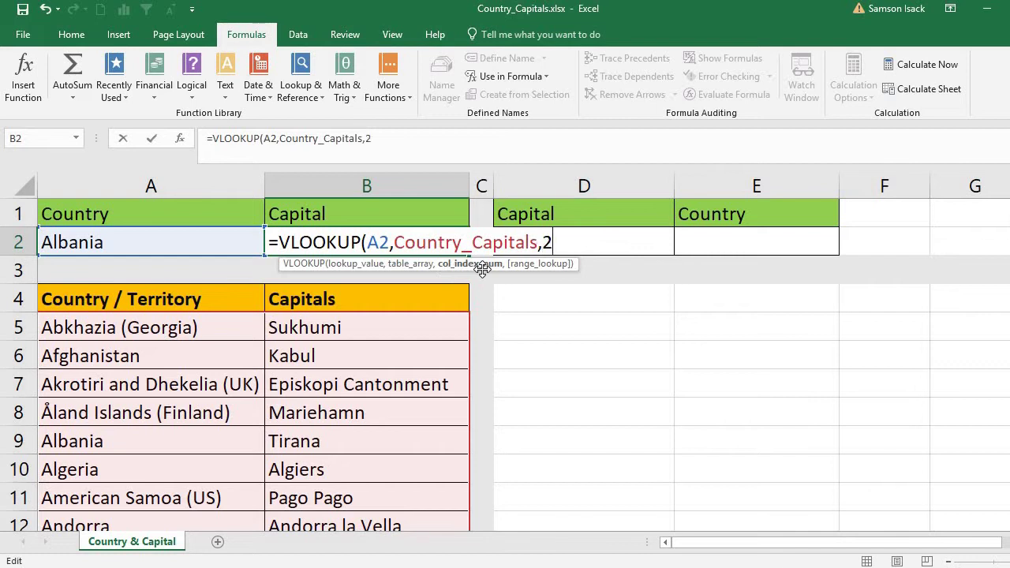
pyautogui.write(',')
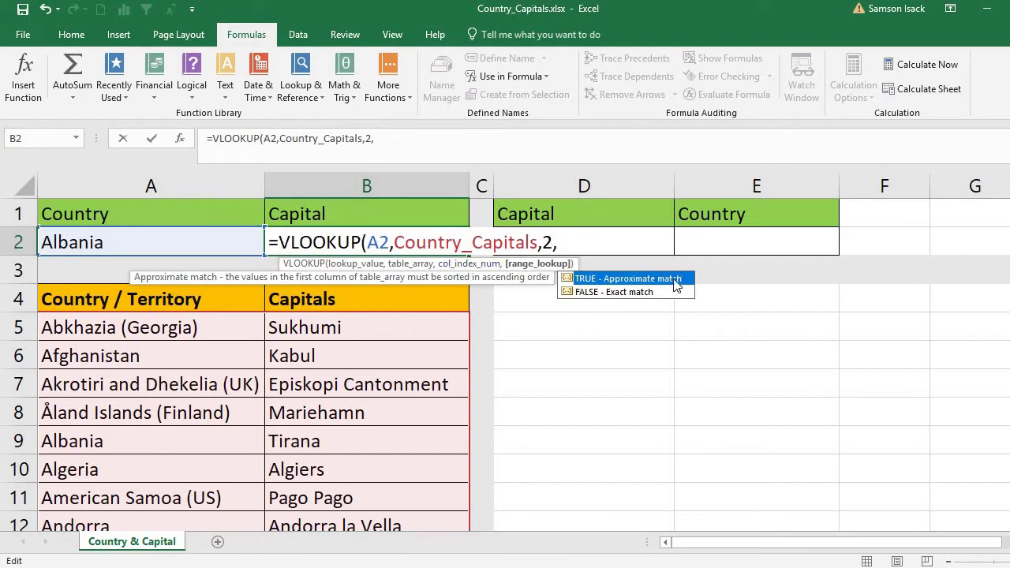
pyautogui.click(645, 293)
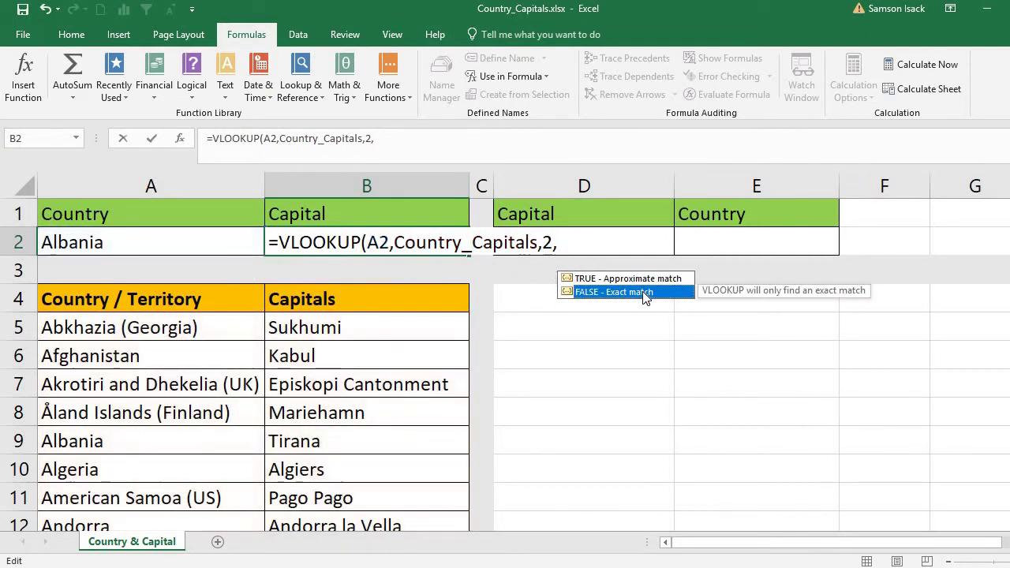
pyautogui.doubleClick(642, 292)
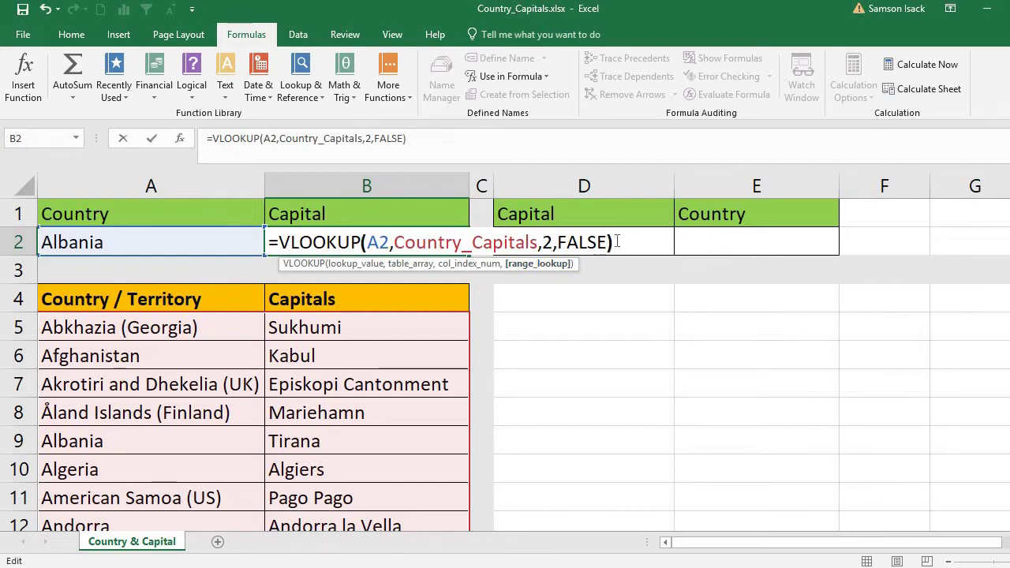
pyautogui.click(617, 242)
pyautogui.press('Return')
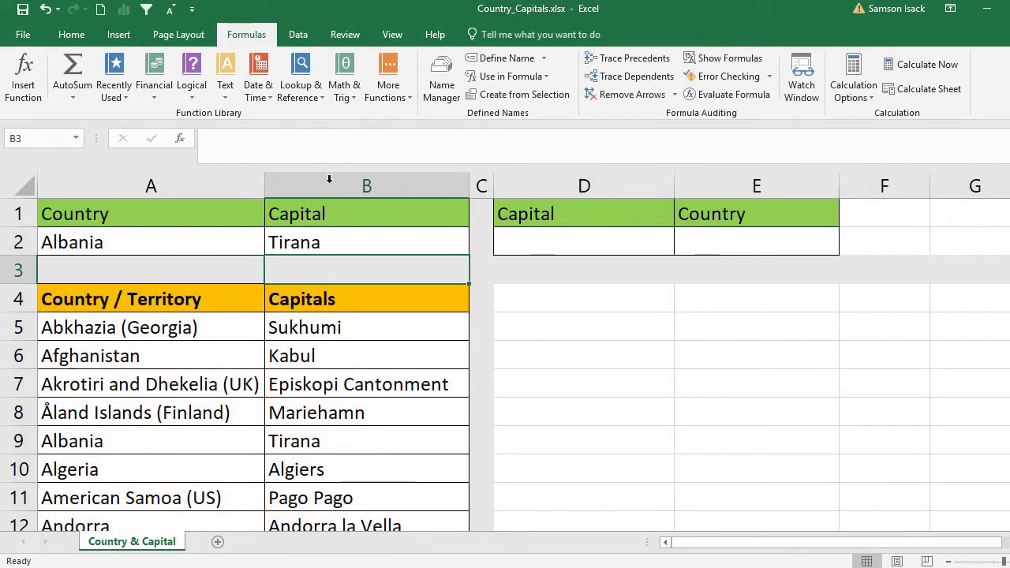
pyautogui.click(193, 242)
pyautogui.click(277, 237)
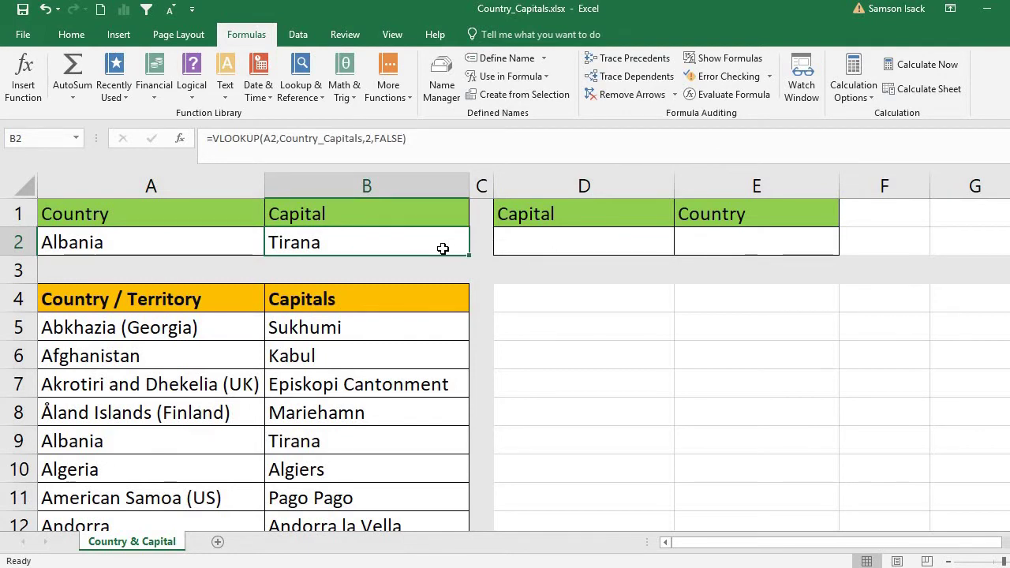
pyautogui.click(325, 445)
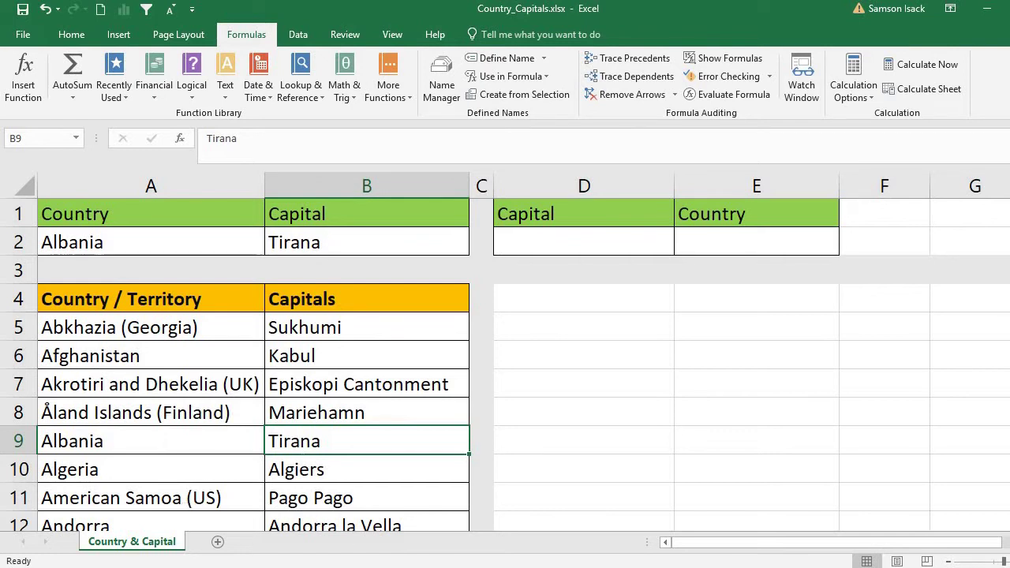
# Copy Australia from the country list into A2 as a value and check the capital returned in B2
pyautogui.scroll(-5, 504, 366)
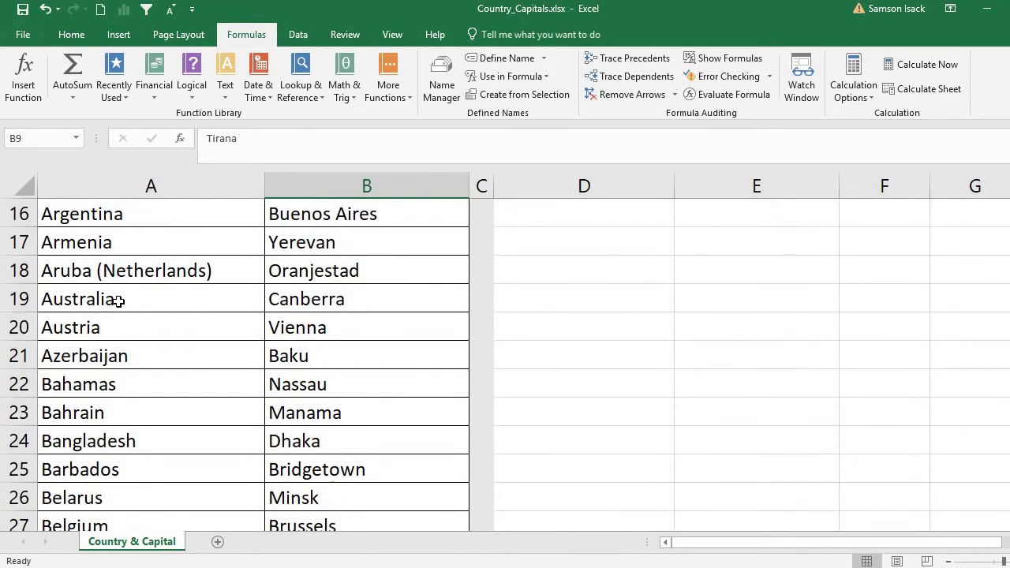
pyautogui.click(118, 299)
pyautogui.rightClick(122, 298)
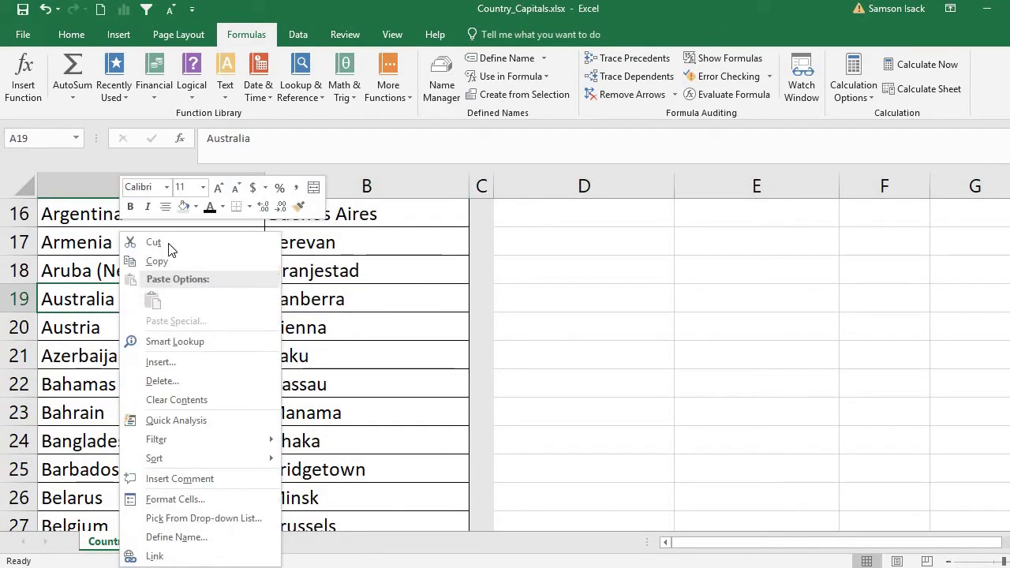
pyautogui.click(158, 256)
pyautogui.scroll(5, 218, 233)
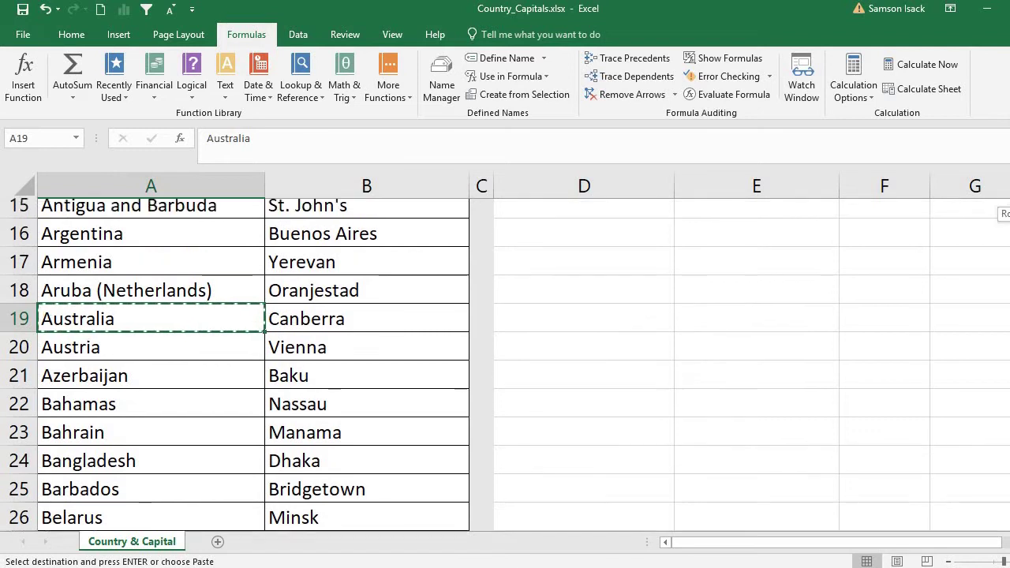
pyautogui.rightClick(218, 233)
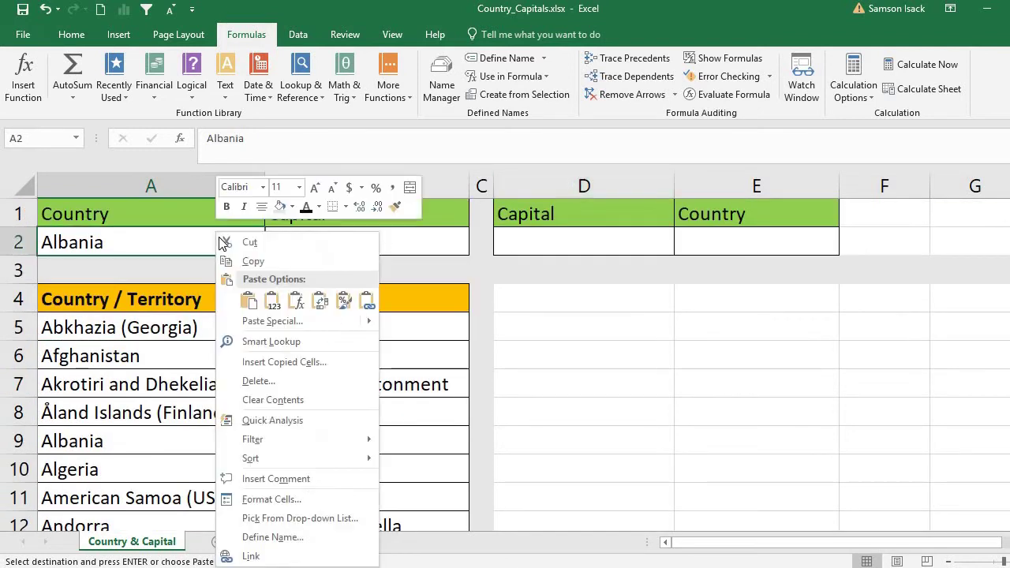
pyautogui.click(266, 302)
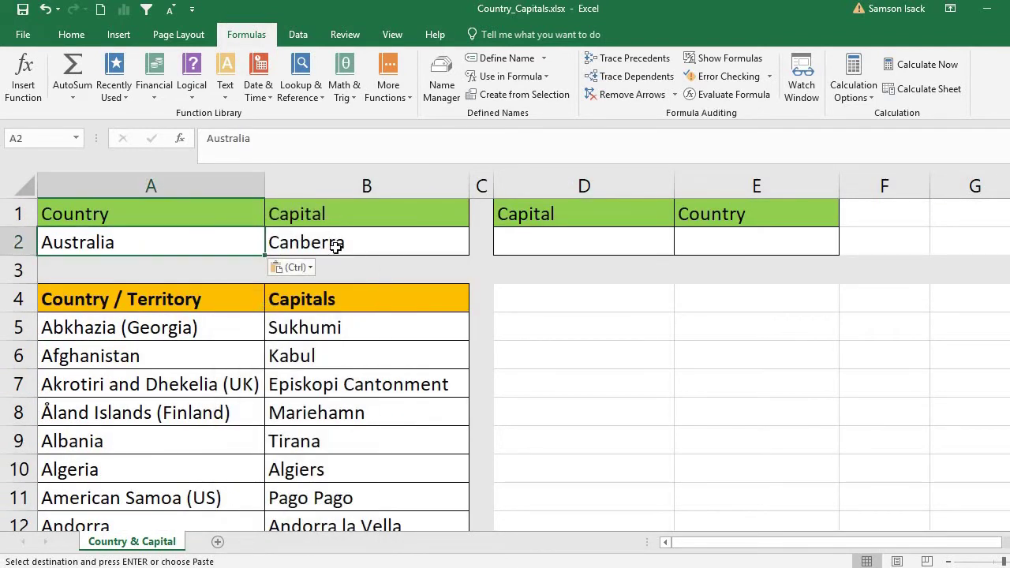
pyautogui.click(402, 240)
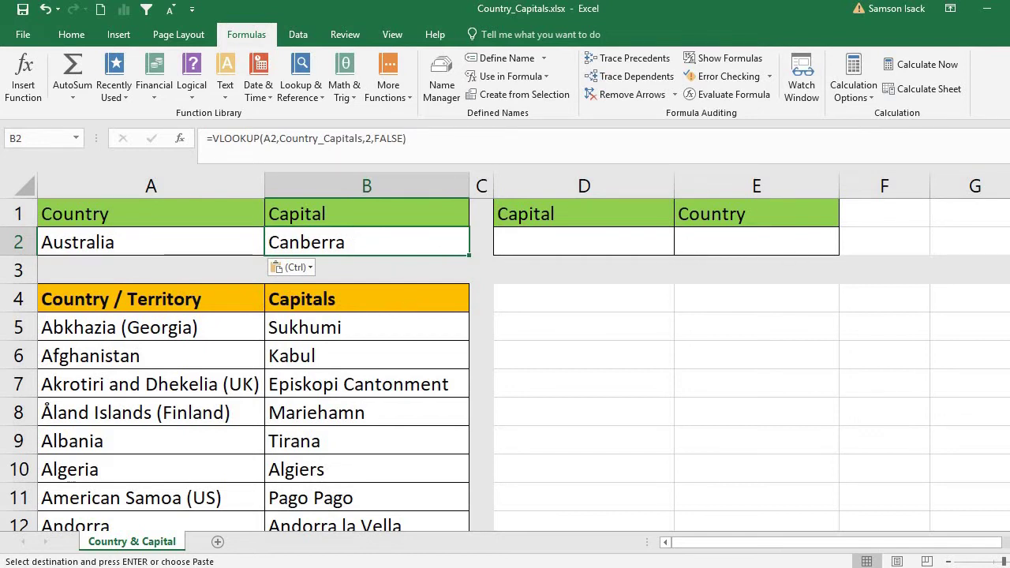
# Copy Germany from A88 into A2 as a value and check the lookup result in B2
pyautogui.scroll(-20, 505, 355)
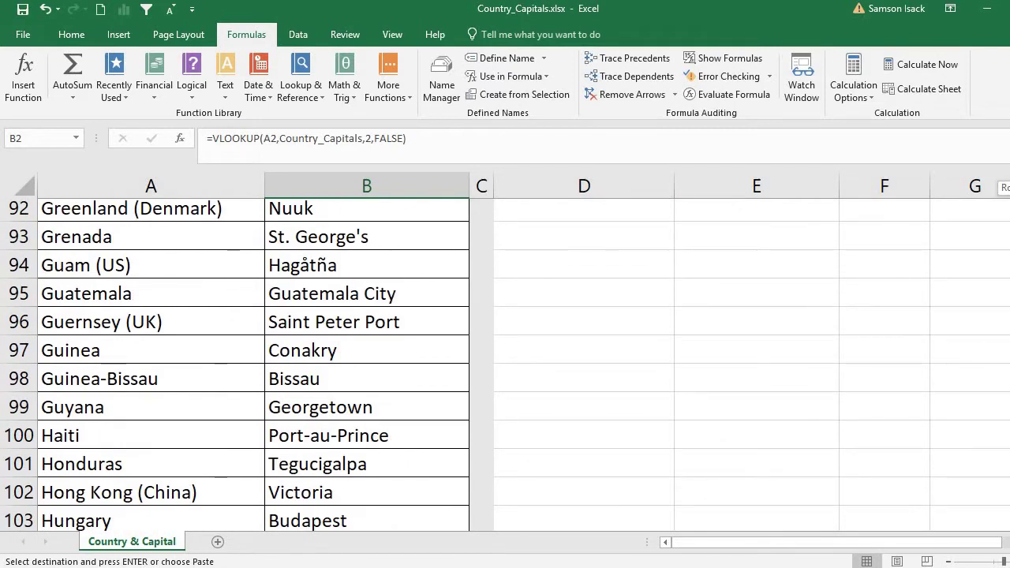
pyautogui.scroll(2, 505, 355)
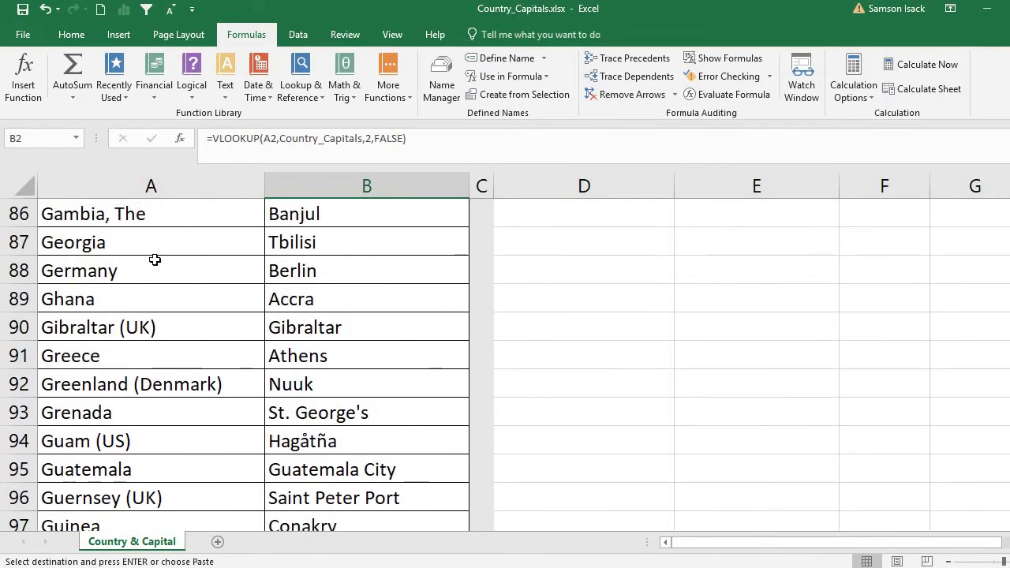
pyautogui.click(153, 273)
pyautogui.rightClick(153, 269)
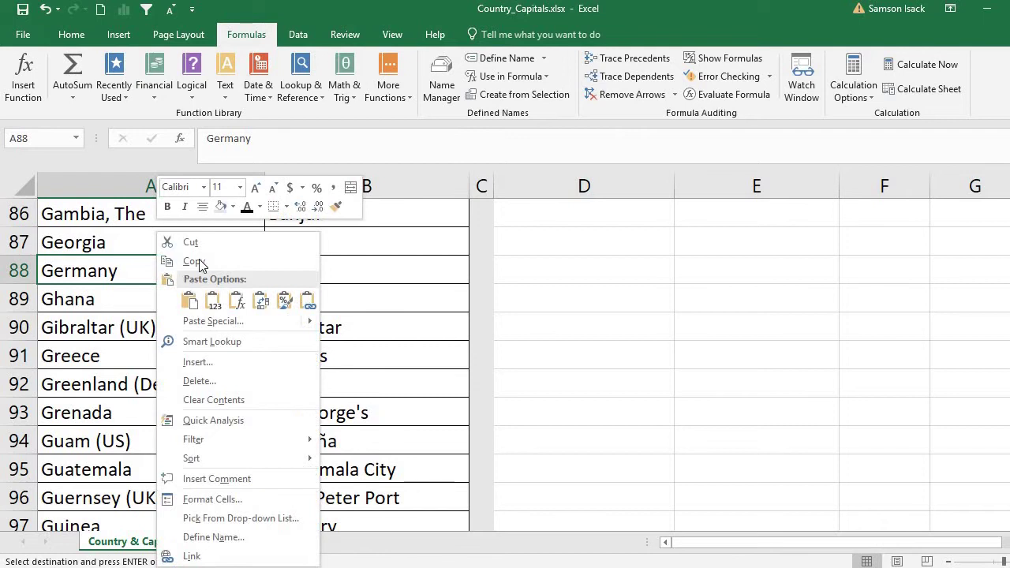
pyautogui.click(189, 262)
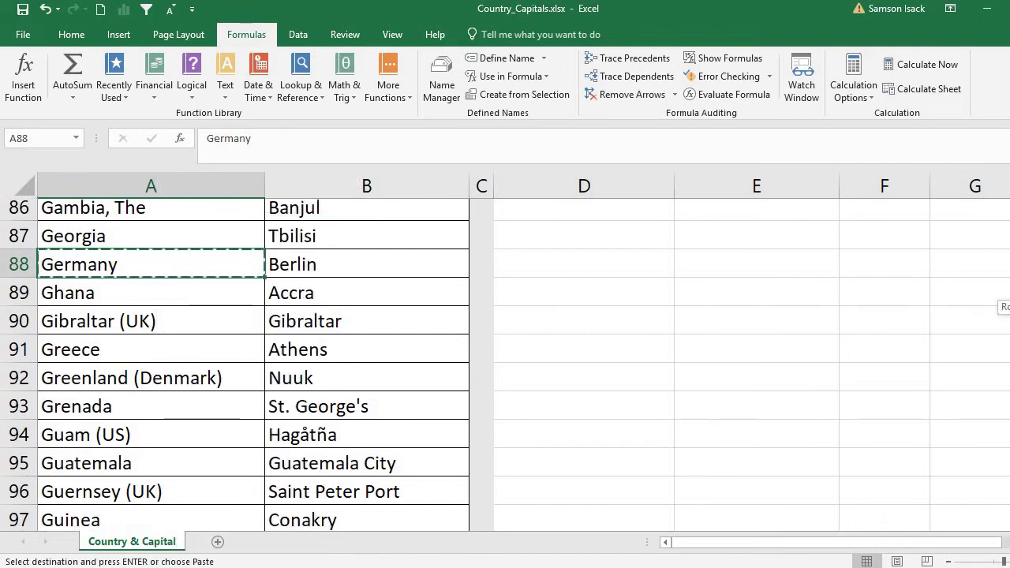
pyautogui.scroll(20, 505, 362)
pyautogui.rightClick(144, 244)
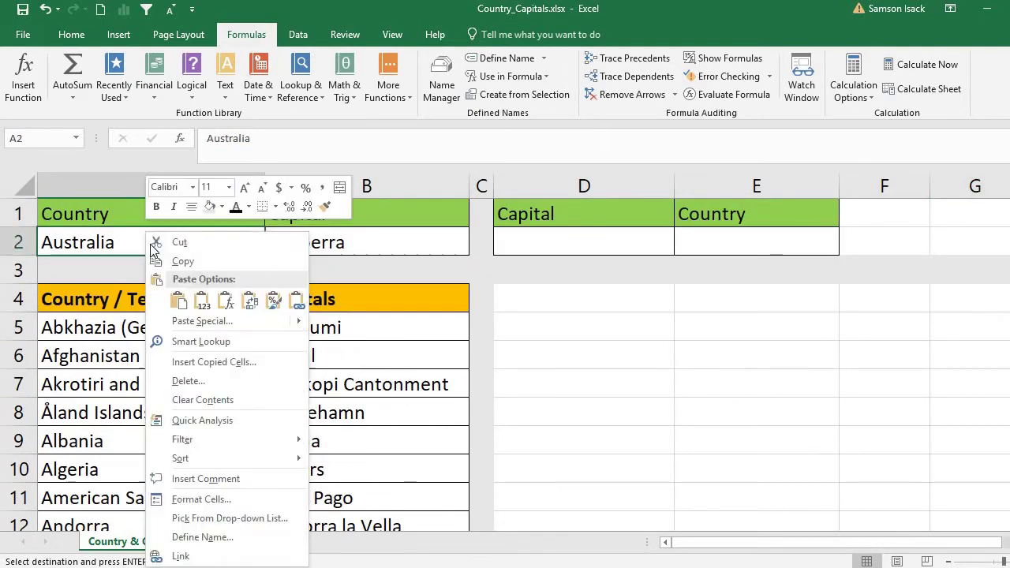
pyautogui.click(195, 298)
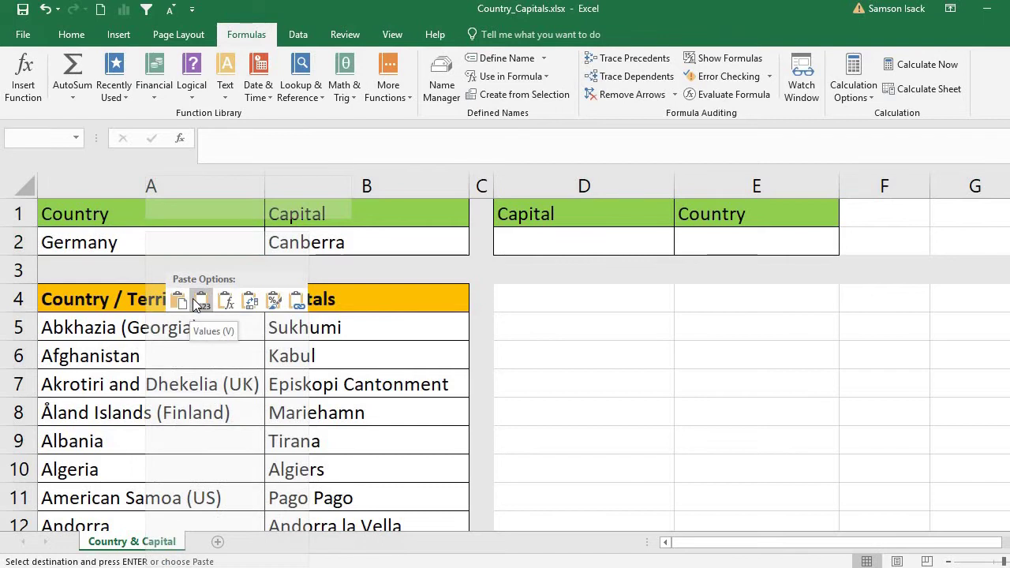
pyautogui.click(302, 241)
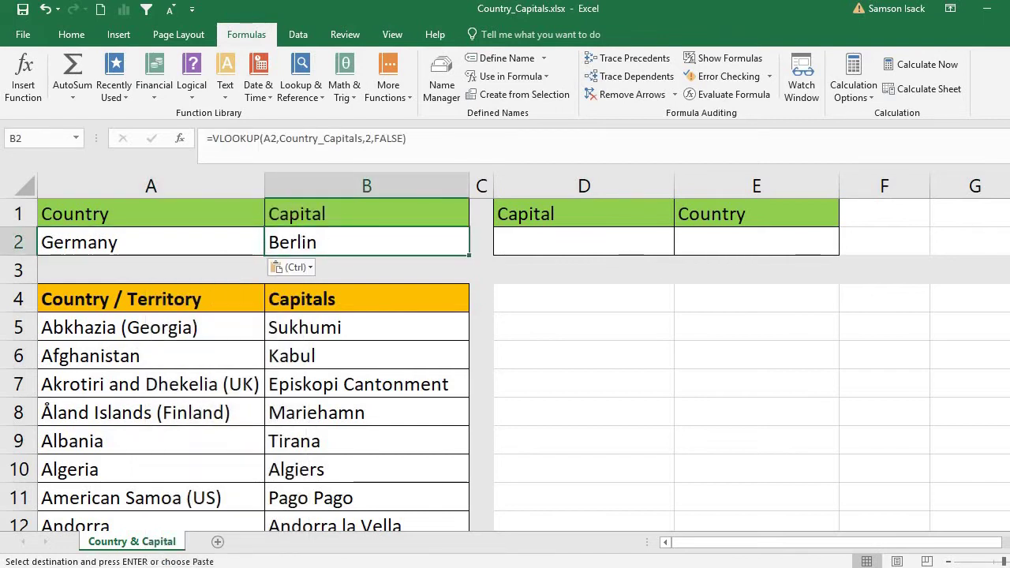
pyautogui.click(223, 360)
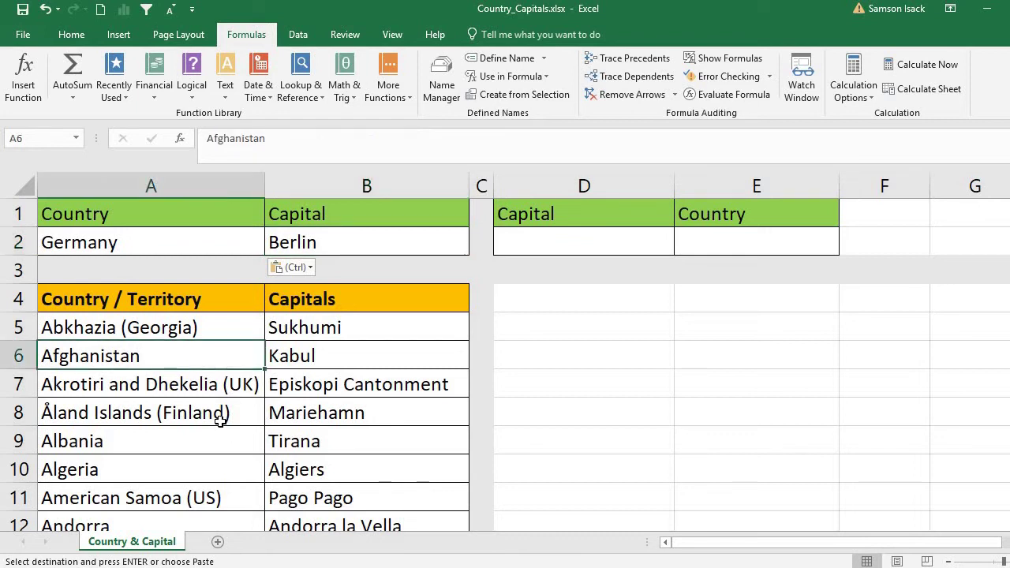
pyautogui.click(221, 421)
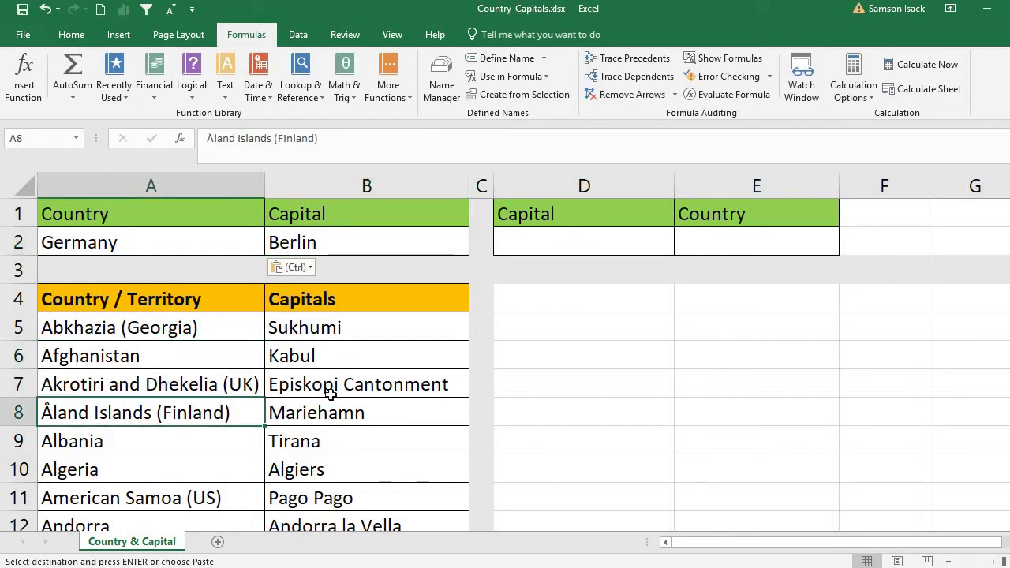
pyautogui.click(240, 245)
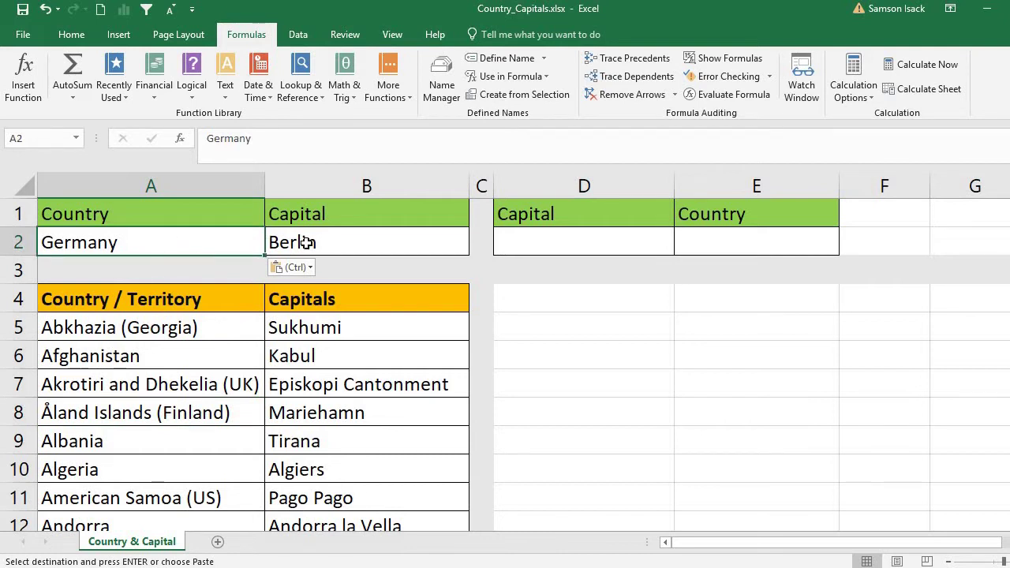
pyautogui.click(331, 242)
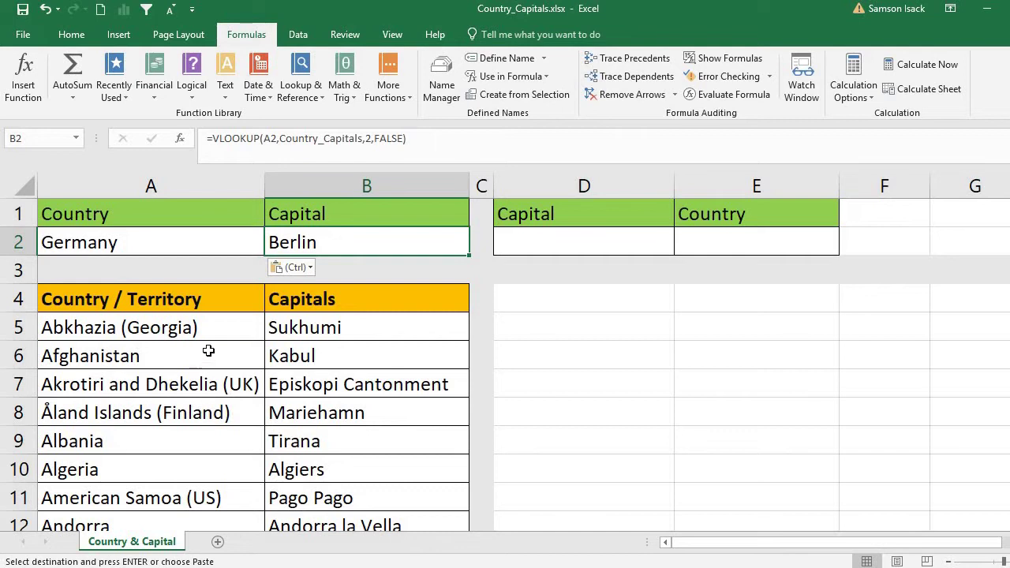
# Add List data validation to cell A2 with the countries in =$A$5:$A$253 as its source
pyautogui.click(195, 245)
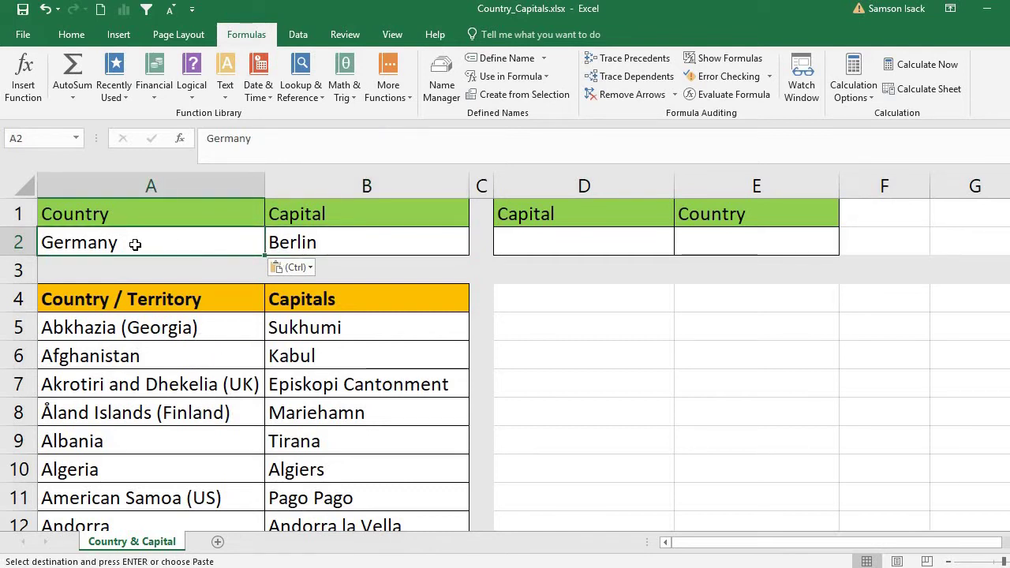
pyautogui.click(308, 36)
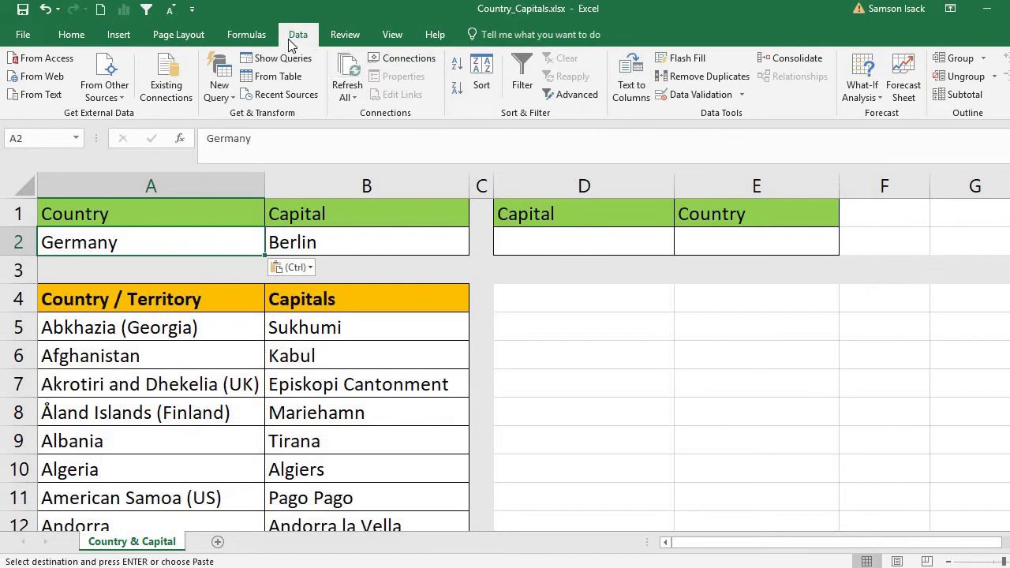
pyautogui.click(694, 98)
pyautogui.click(561, 325)
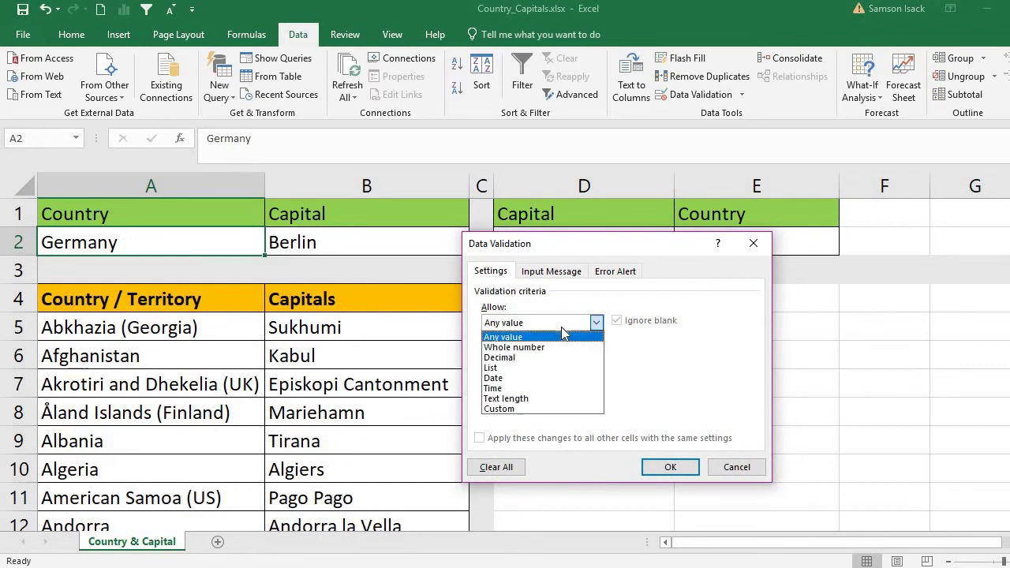
pyautogui.click(537, 367)
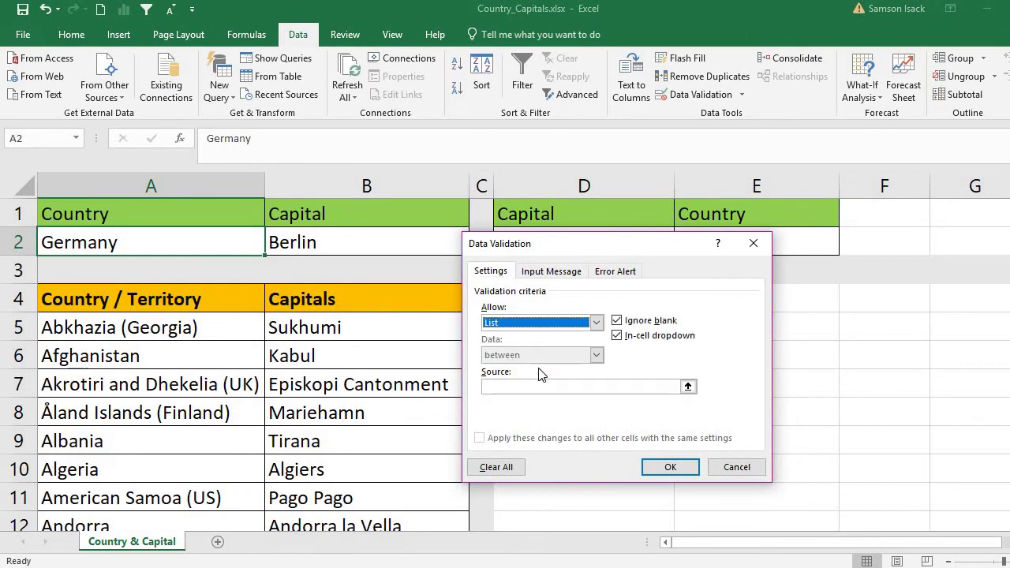
pyautogui.click(688, 387)
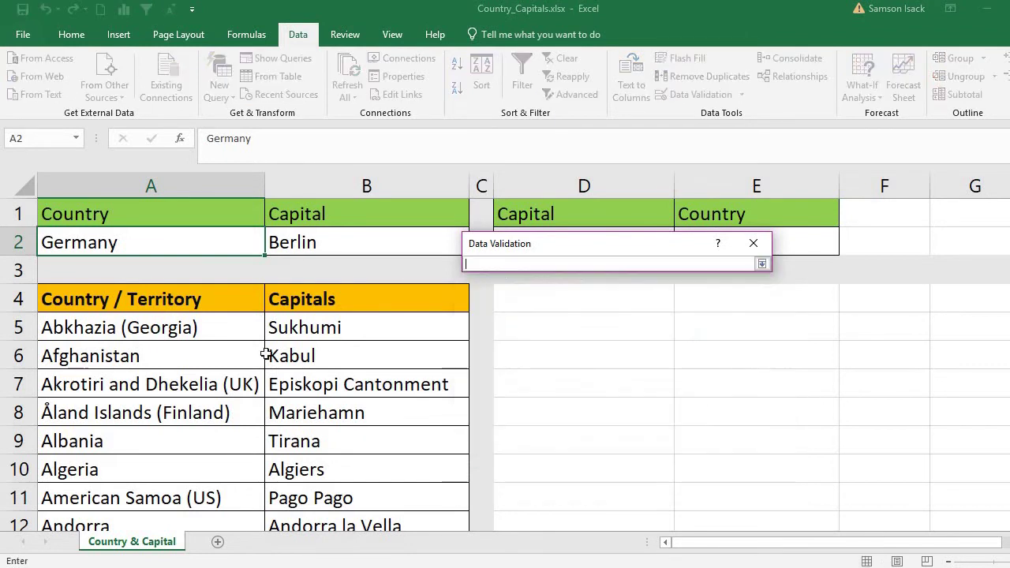
pyautogui.click(223, 335)
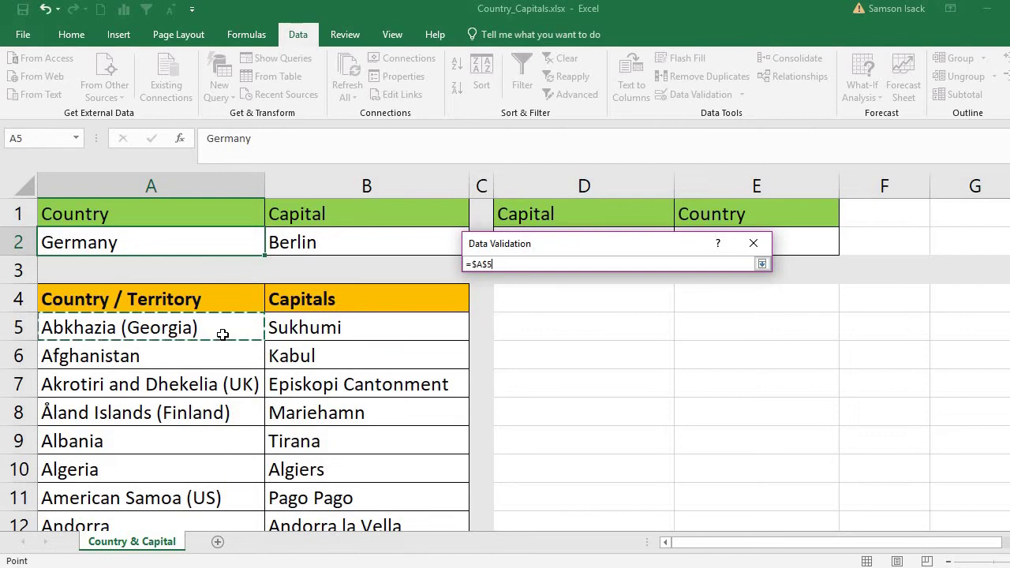
pyautogui.hotkey('ctrl', 'shift', 'Down')
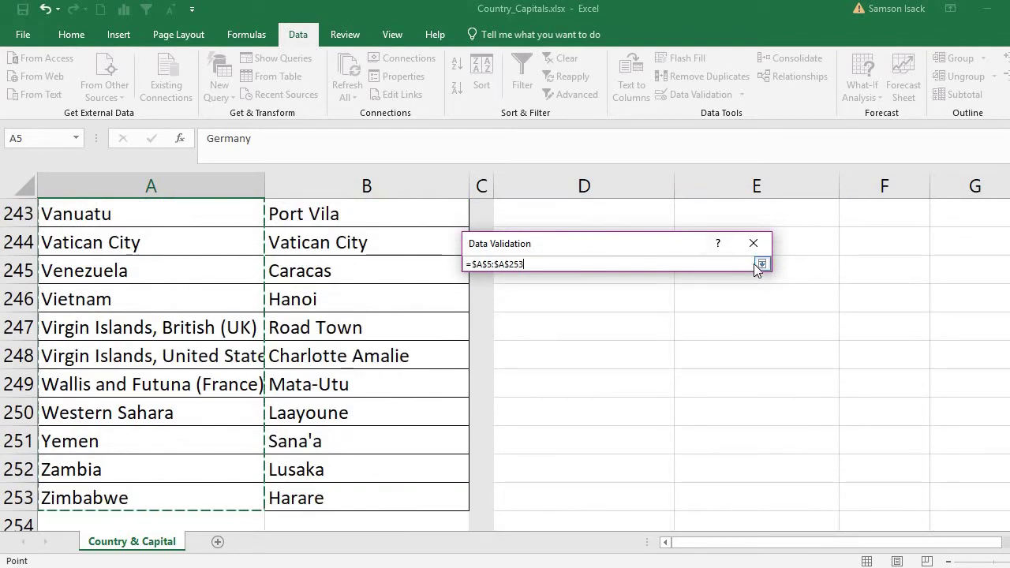
pyautogui.click(762, 263)
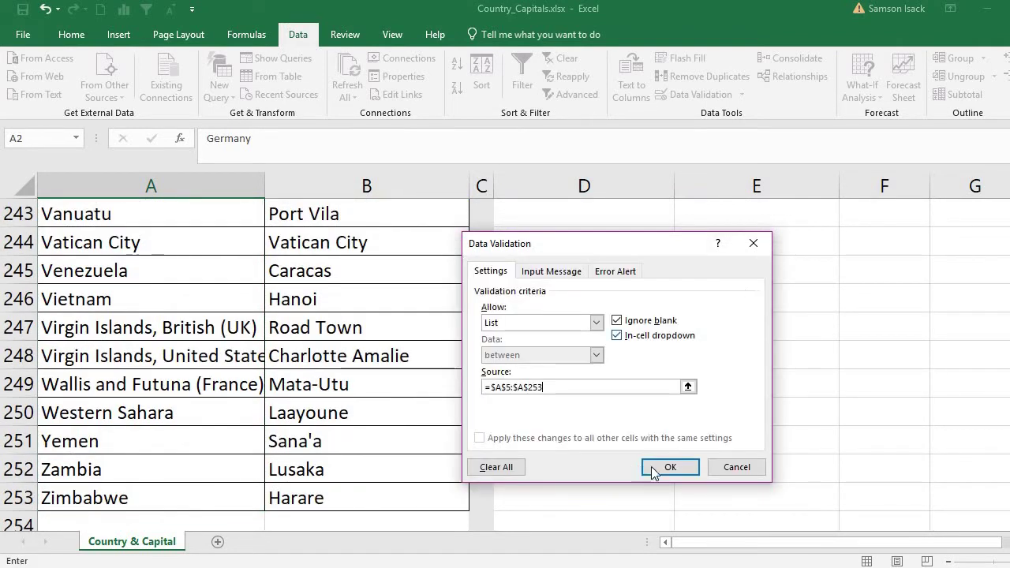
pyautogui.click(655, 469)
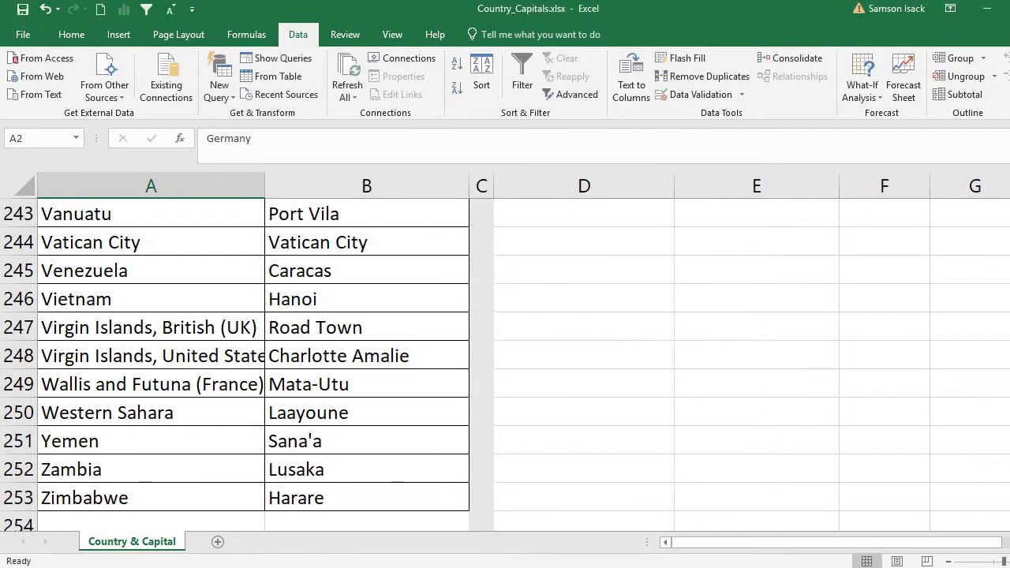
# Test the validation list in A2 by choosing Greece and after it Russia as the country
pyautogui.scroll(20, 236, 355)
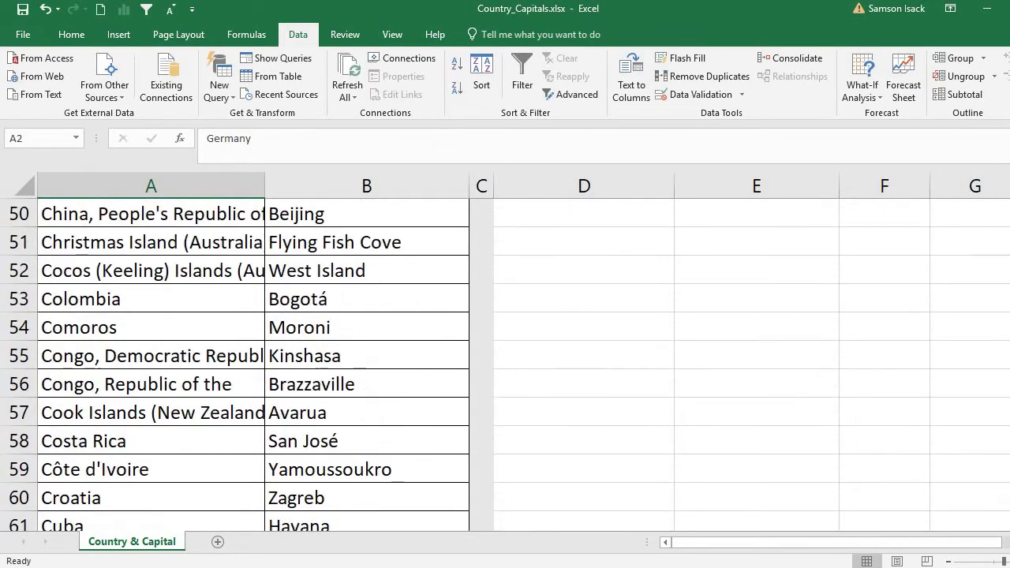
pyautogui.scroll(16, 67, 293)
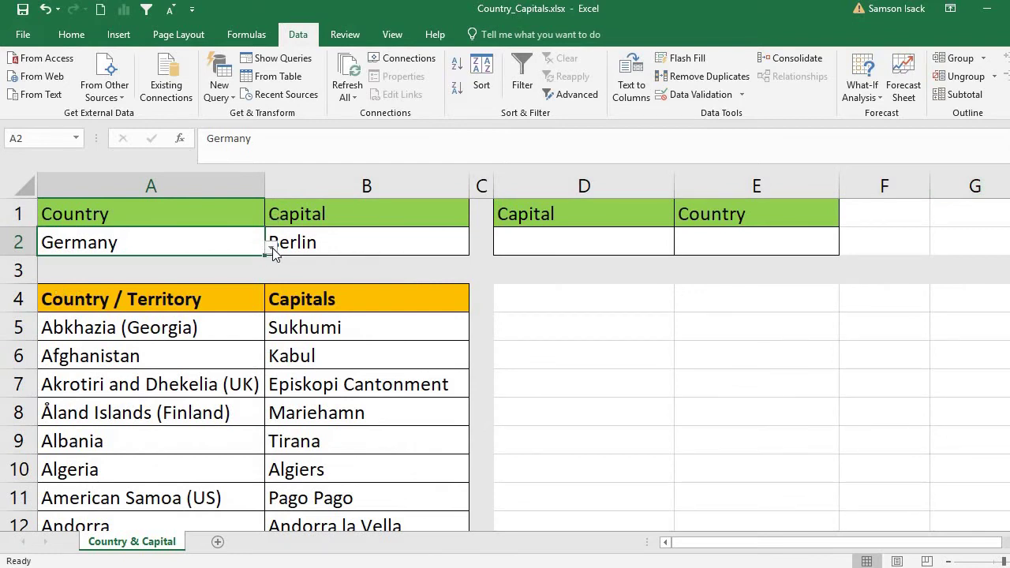
pyautogui.click(271, 250)
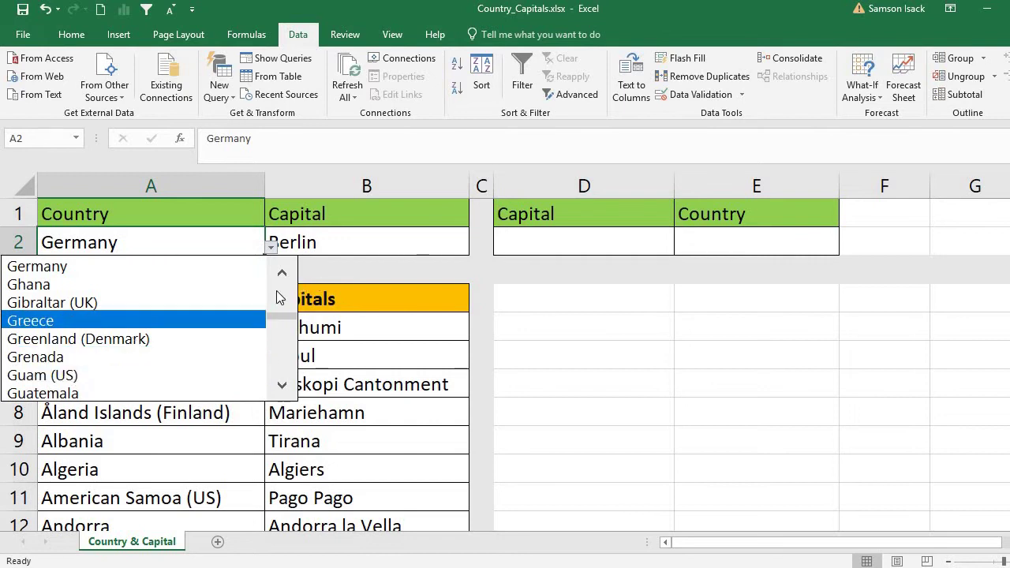
pyautogui.click(194, 321)
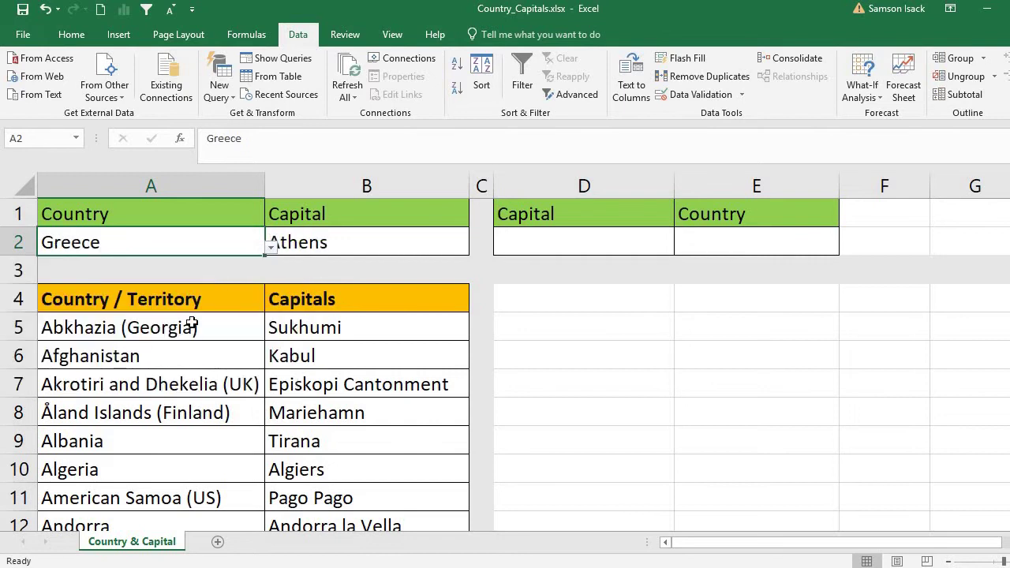
pyautogui.click(272, 247)
pyautogui.moveTo(276, 342); pyautogui.dragTo(277, 349)
pyautogui.click(201, 358)
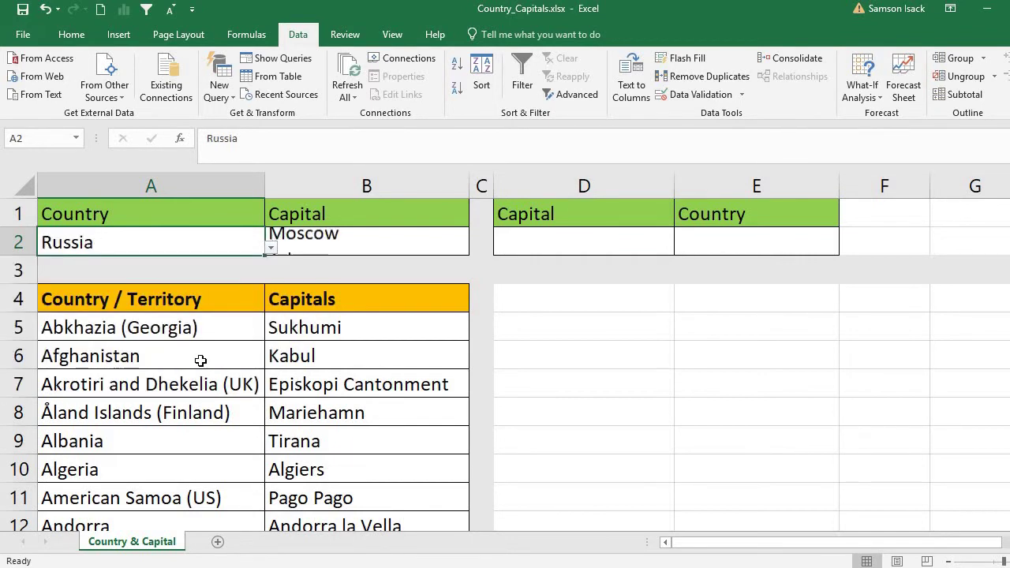
# Choose Singapore from the validation list in A2 and check the VLOOKUP result in B2
pyautogui.click(274, 247)
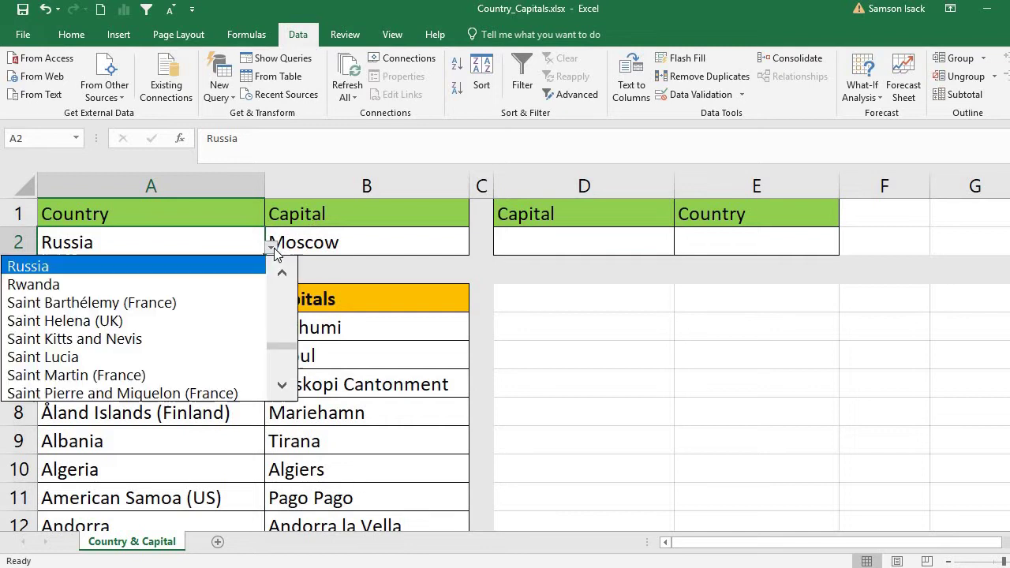
pyautogui.click(286, 383)
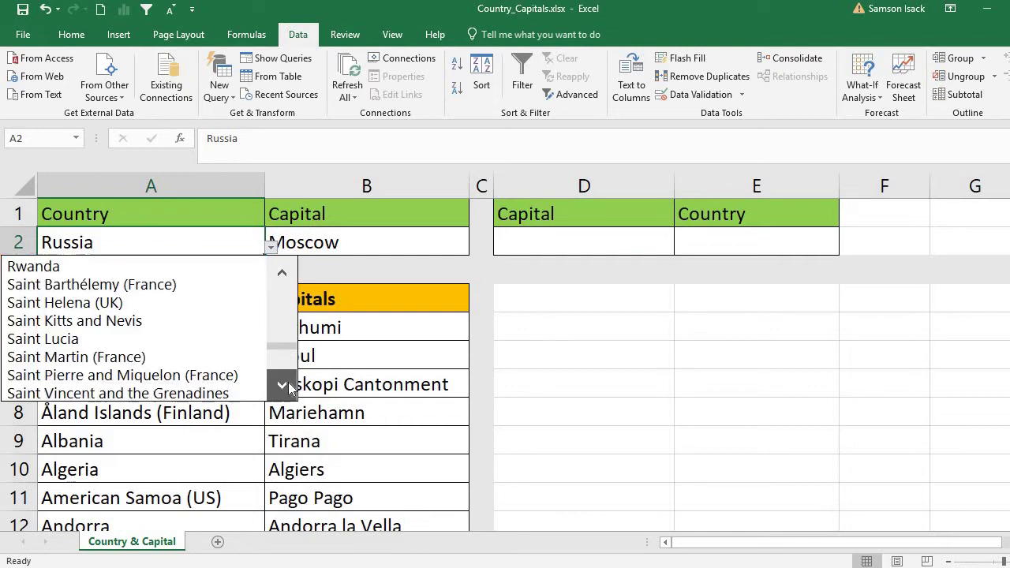
pyautogui.moveTo(288, 381); pyautogui.dragTo(288, 381)
pyautogui.click(155, 373)
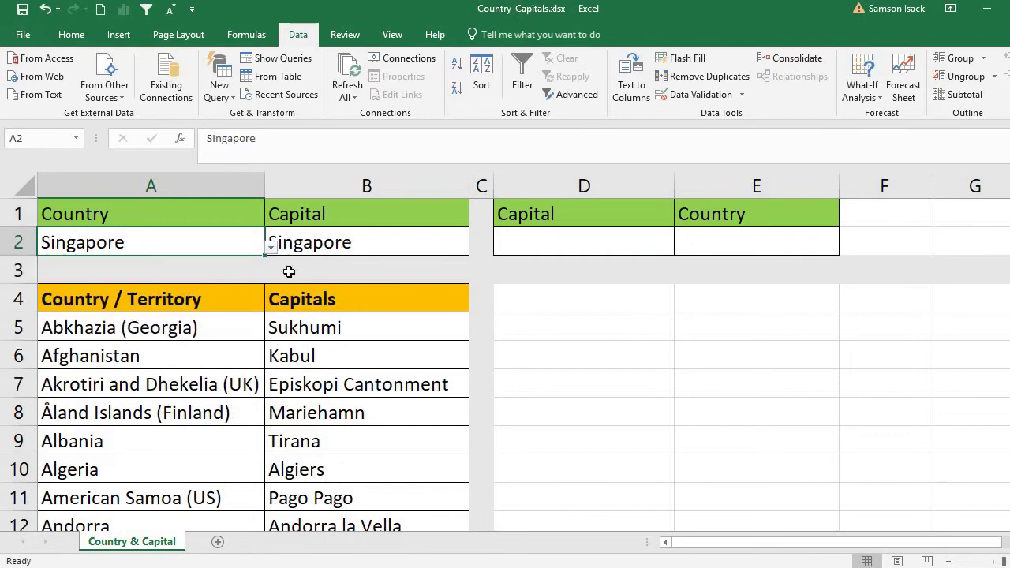
pyautogui.click(355, 242)
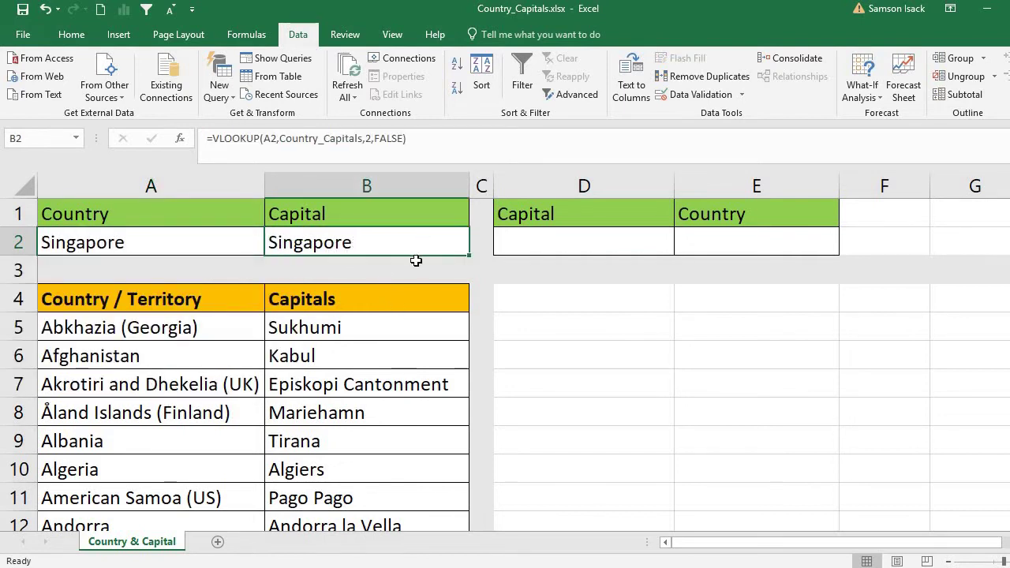
# Copy the Algeria and Algiers entries from A10:B10 into D10:E10 as values
pyautogui.click(221, 246)
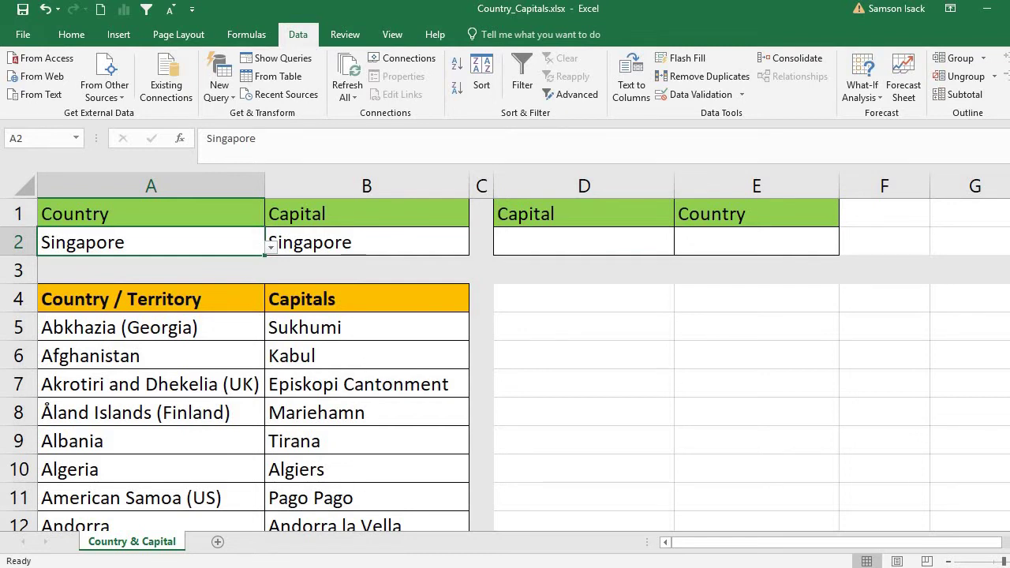
pyautogui.scroll(-4, 253, 399)
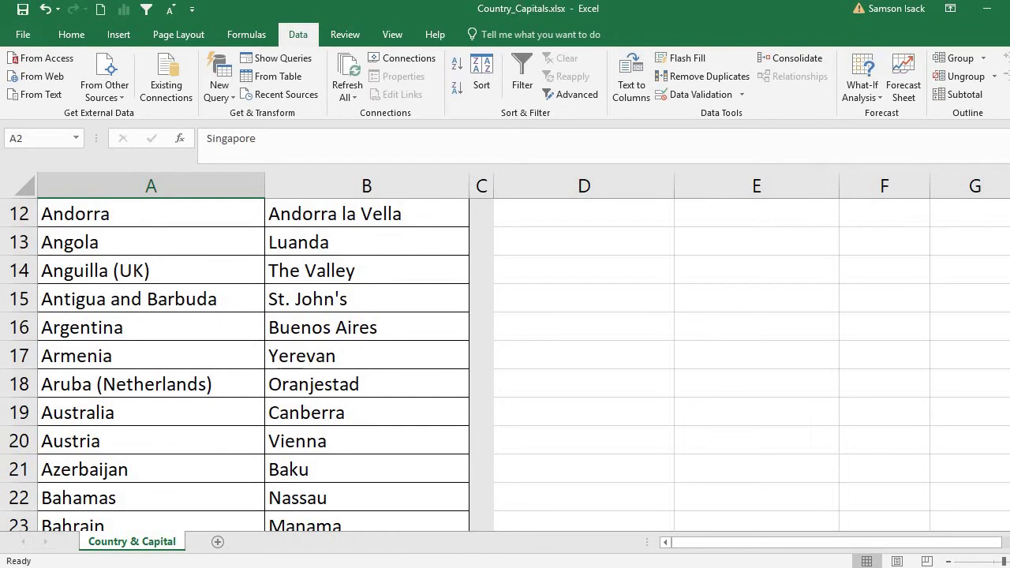
pyautogui.scroll(4, 232, 407)
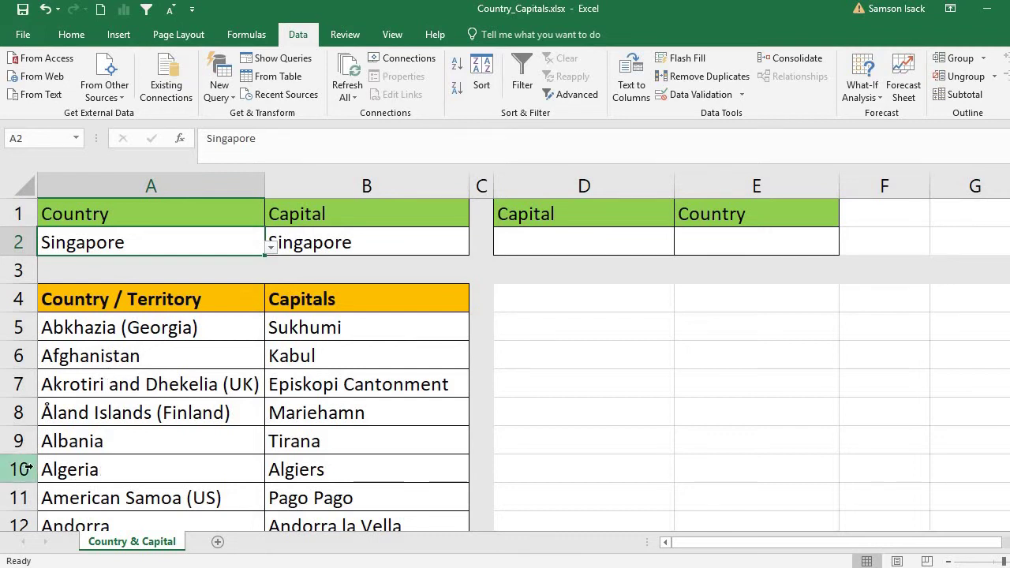
pyautogui.moveTo(61, 469); pyautogui.dragTo(296, 465)
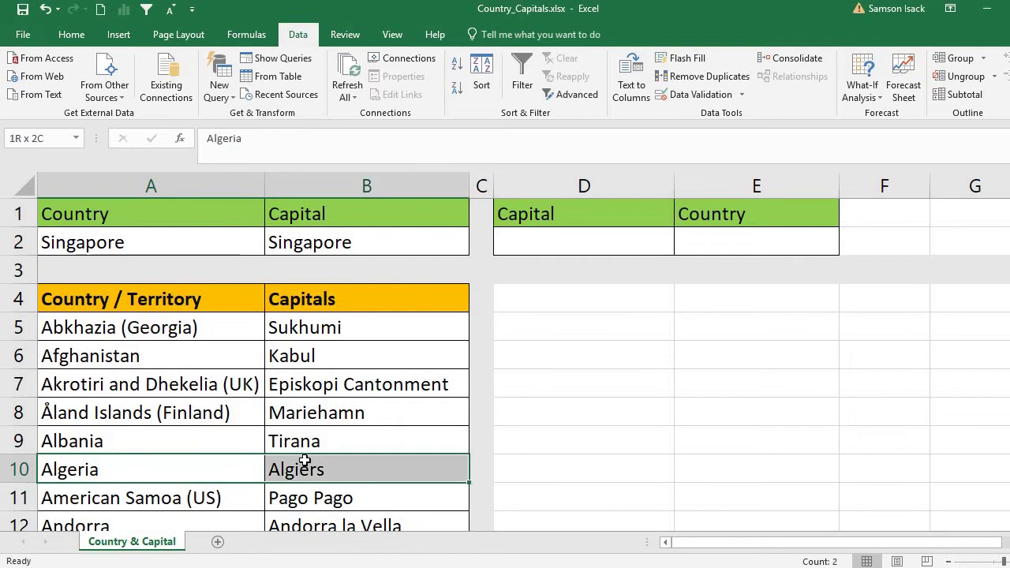
pyautogui.hotkey('ctrl', 'c')
pyautogui.click(588, 470)
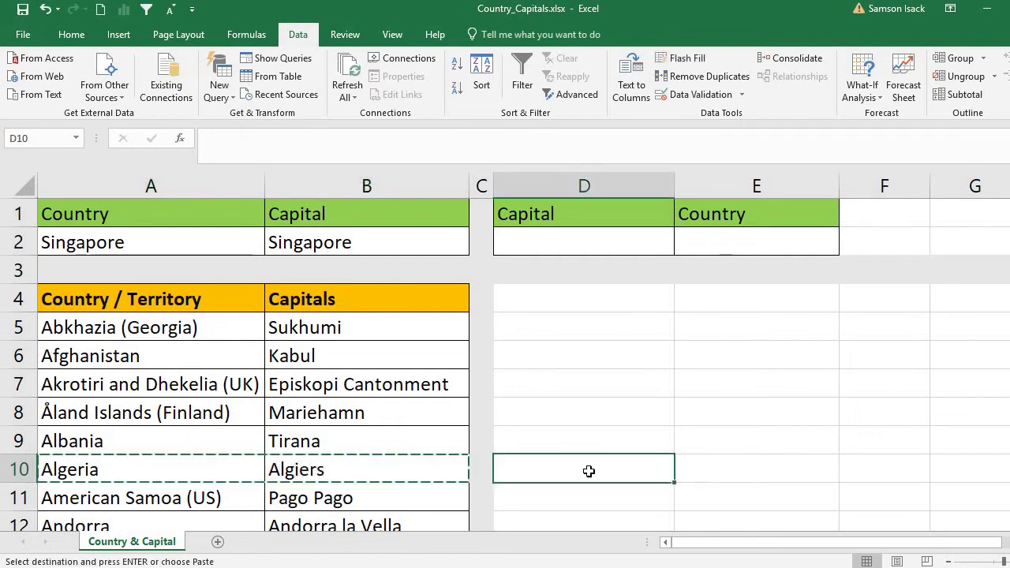
pyautogui.rightClick(589, 470)
pyautogui.click(645, 203)
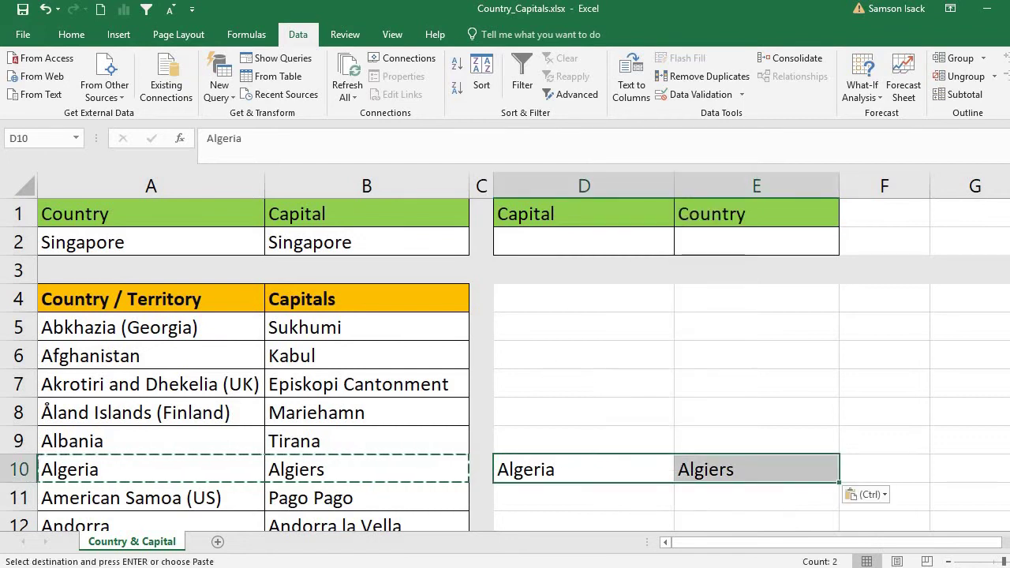
# Copy the Vietnam and Hanoi entries from A246:B246 over the Algeria row in A10:B10
pyautogui.scroll(-15, 505, 355)
pyautogui.scroll(-20, 505, 363)
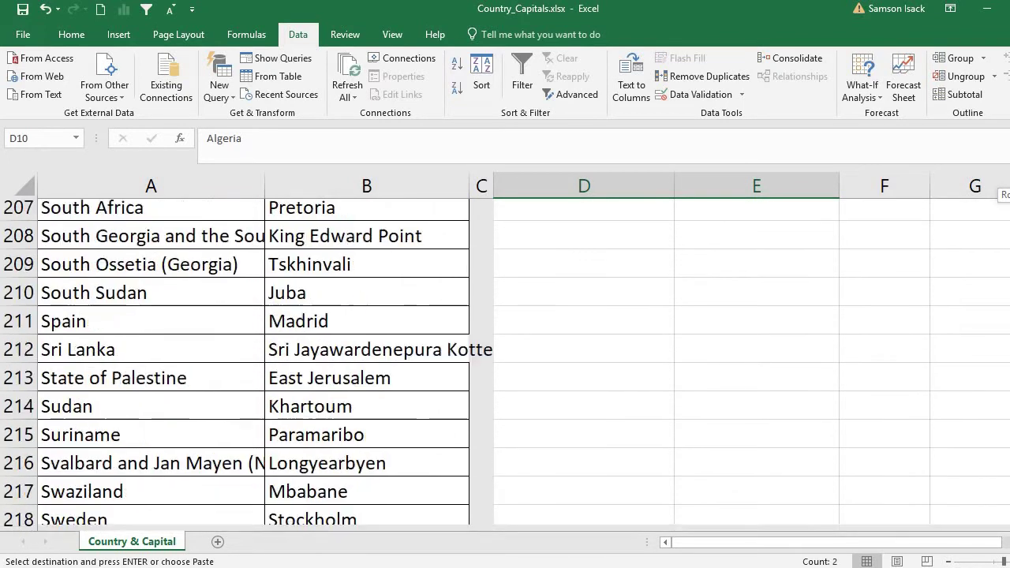
pyautogui.scroll(-3, 236, 363)
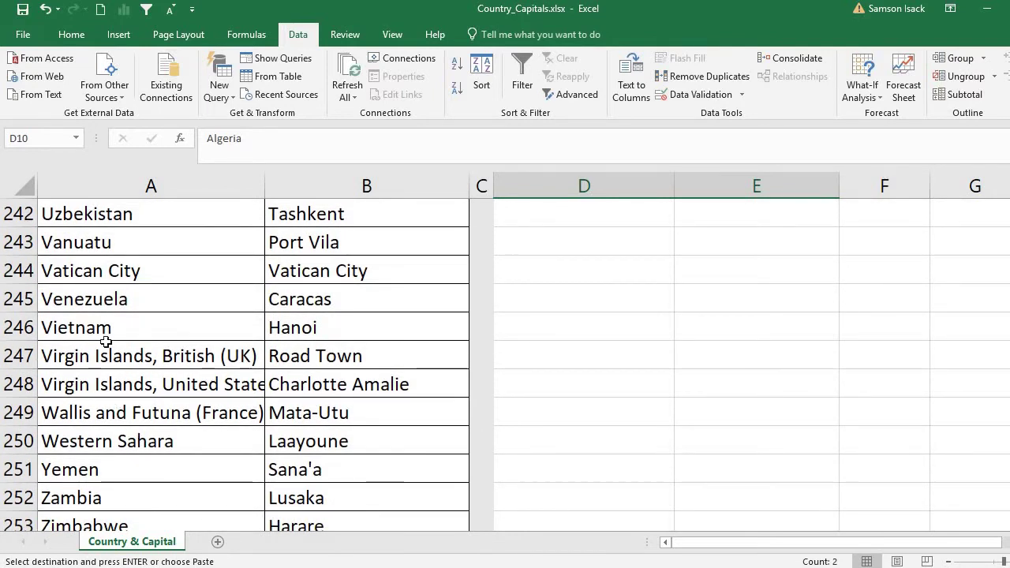
pyautogui.moveTo(106, 328); pyautogui.dragTo(344, 325)
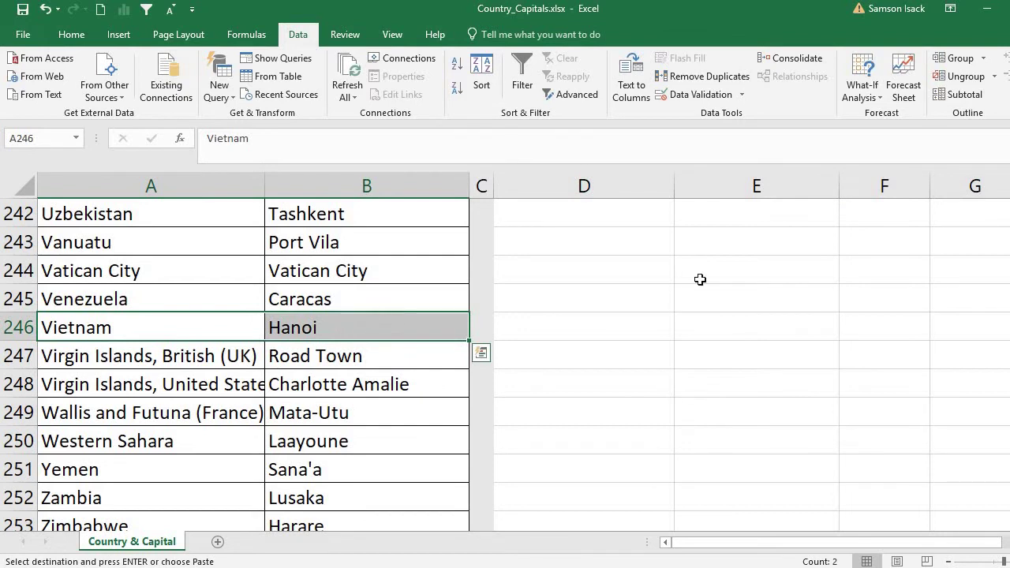
pyautogui.hotkey('ctrl', 'q')
pyautogui.press('Escape')
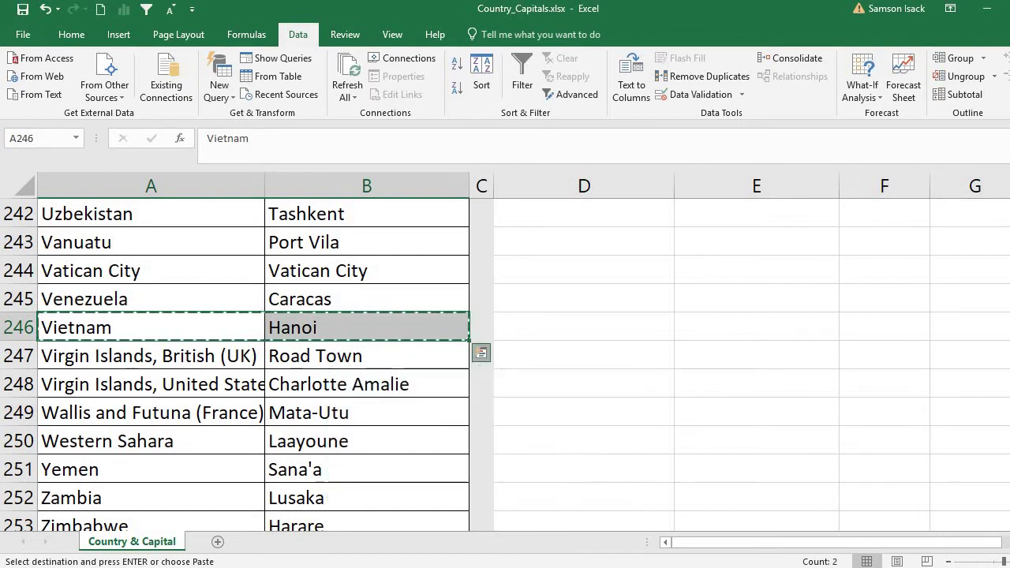
pyautogui.scroll(20, 641, 510)
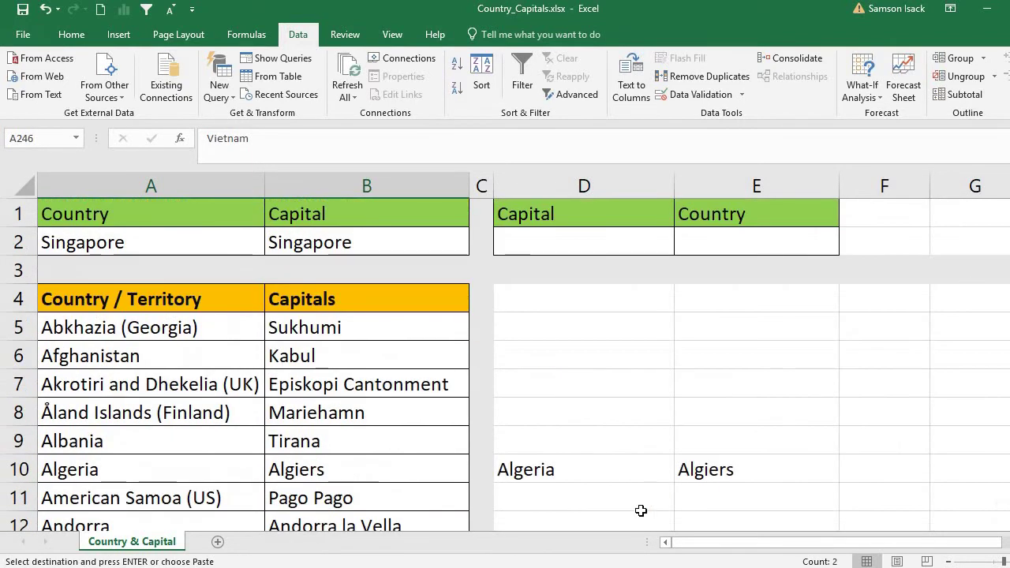
pyautogui.click(637, 502)
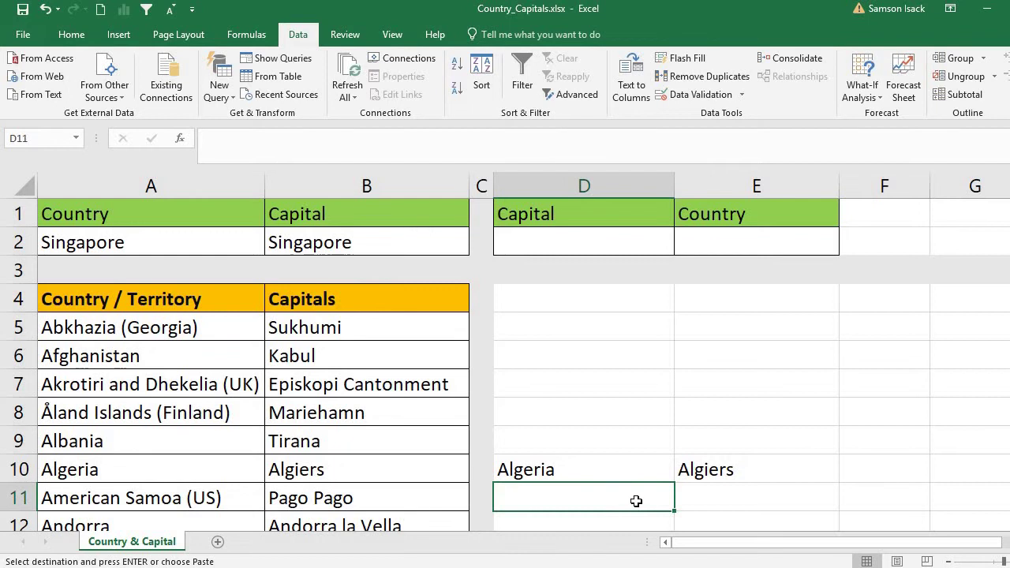
pyautogui.click(95, 471)
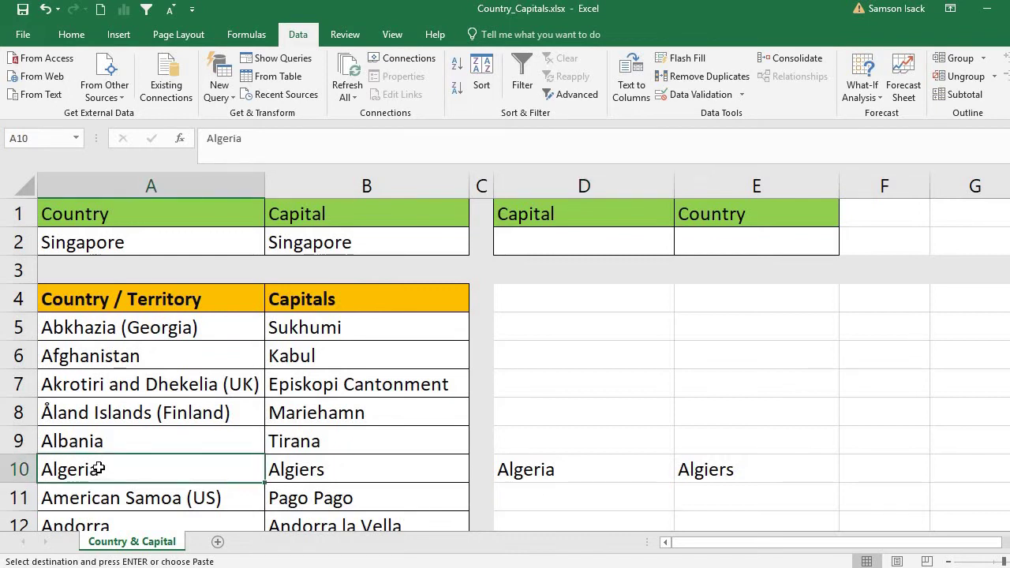
pyautogui.hotkey('ctrl', 'v')
pyautogui.click(322, 492)
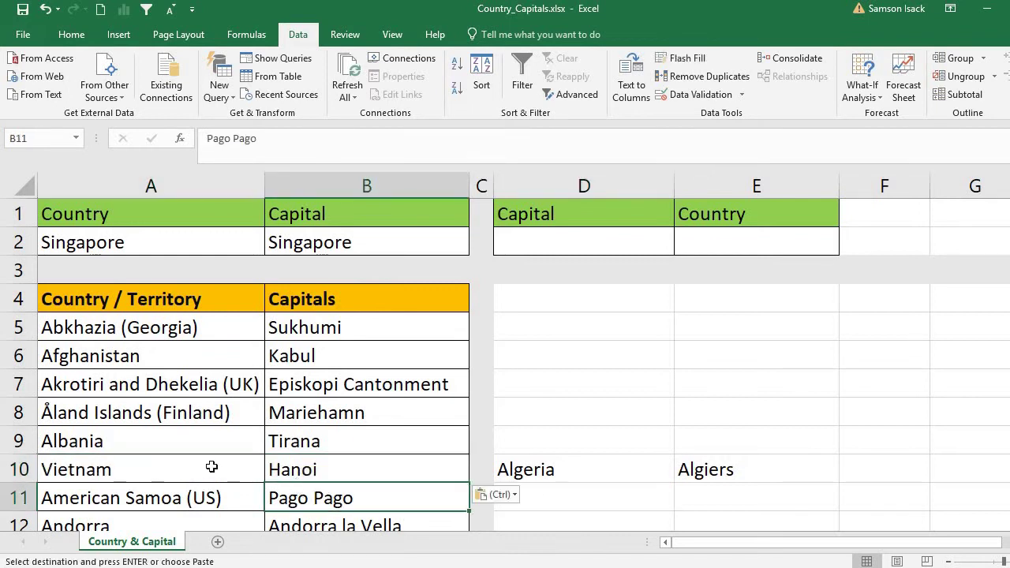
pyautogui.click(208, 468)
# Copy the Algeria and Algiers entries from D10:E10 over the Vietnam row in A246:B246 and end copy mode
pyautogui.moveTo(574, 472); pyautogui.dragTo(716, 471)
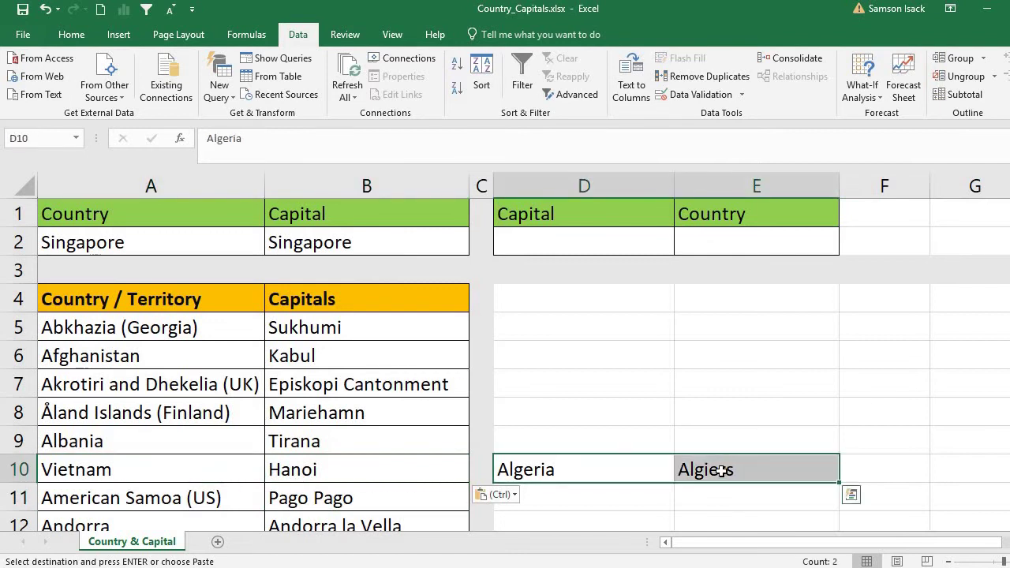
pyautogui.hotkey('ctrl', 'c')
pyautogui.scroll(-20, 505, 355)
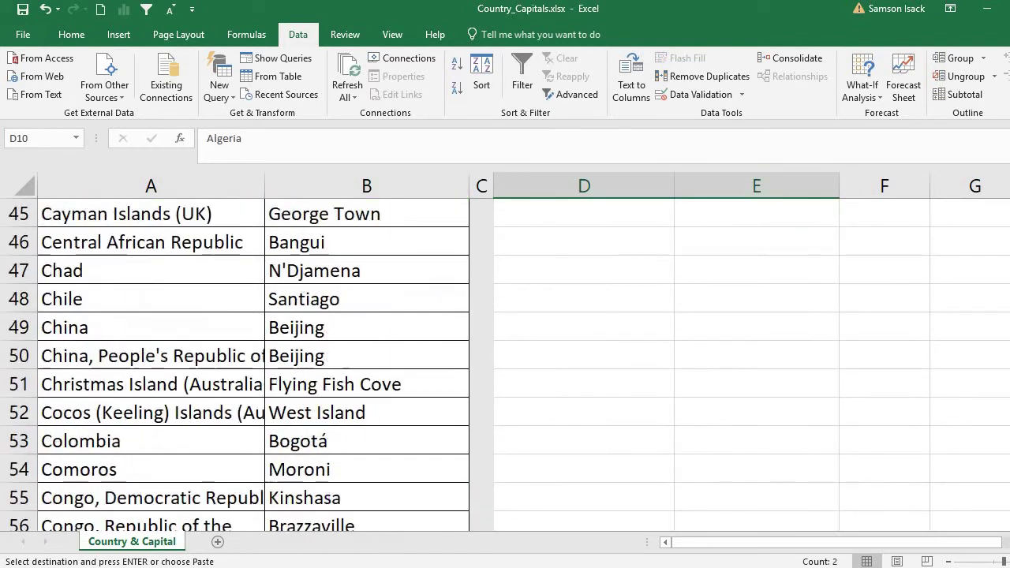
pyautogui.scroll(-20, 505, 355)
pyautogui.scroll(-5, 505, 355)
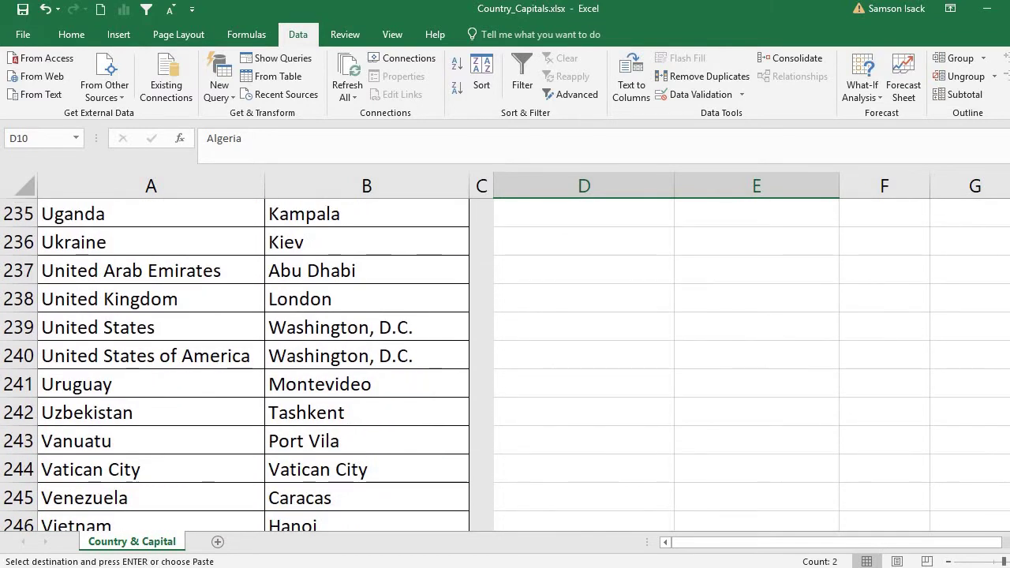
pyautogui.click(137, 520)
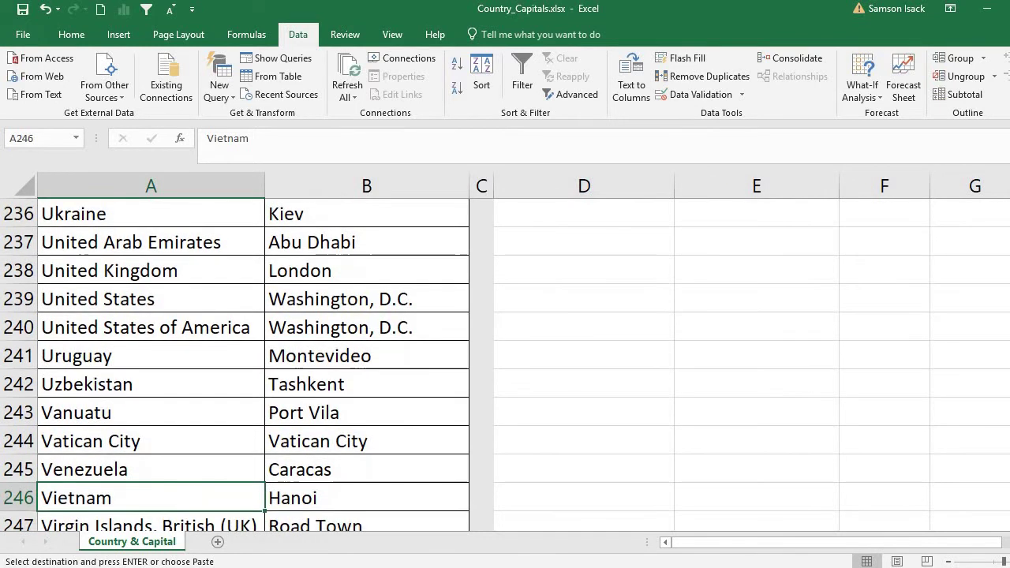
pyautogui.hotkey('ctrl', 'v')
pyautogui.click(198, 419)
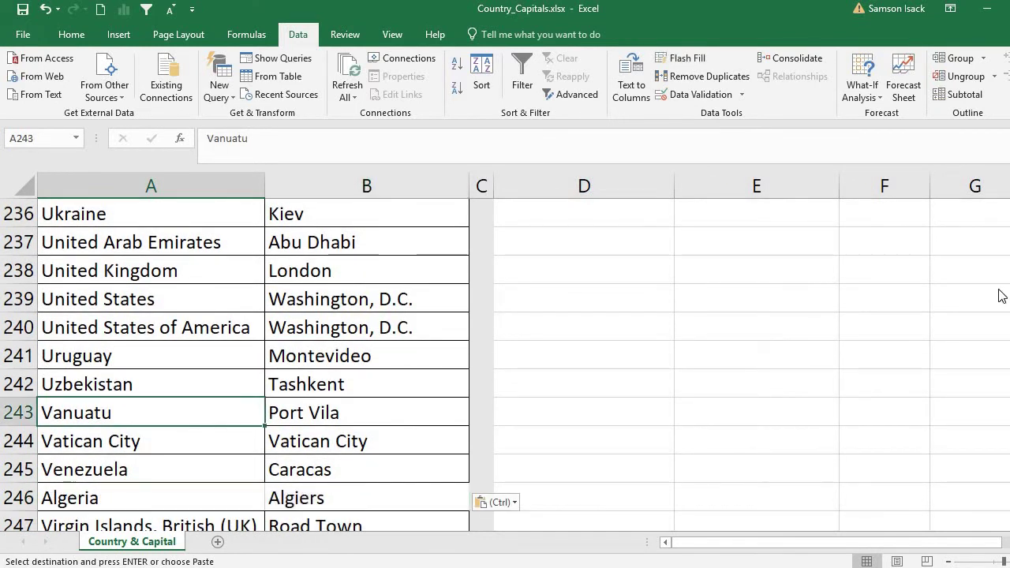
pyautogui.scroll(20, 322, 344)
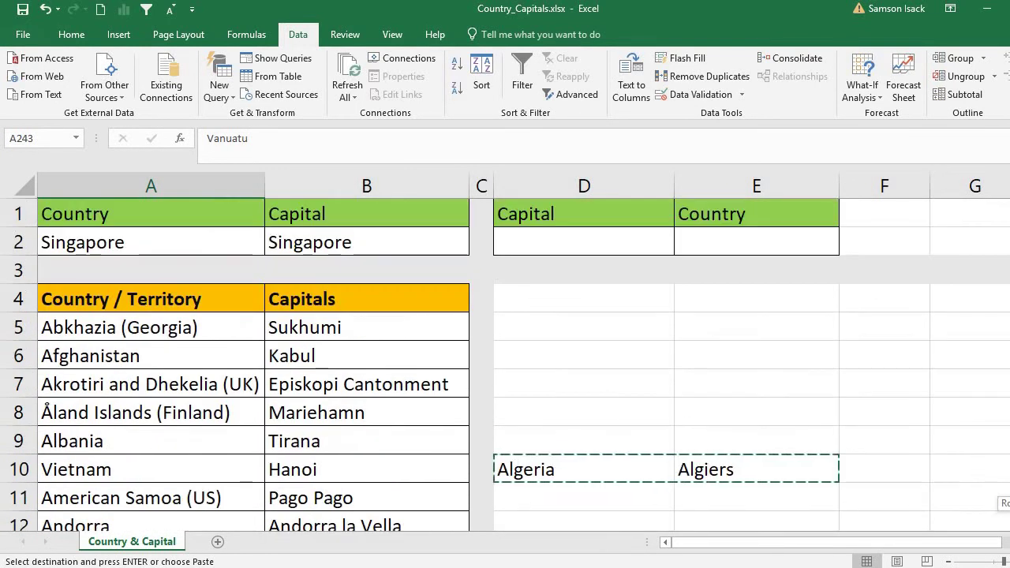
pyautogui.doubleClick(542, 471)
pyautogui.click(601, 433)
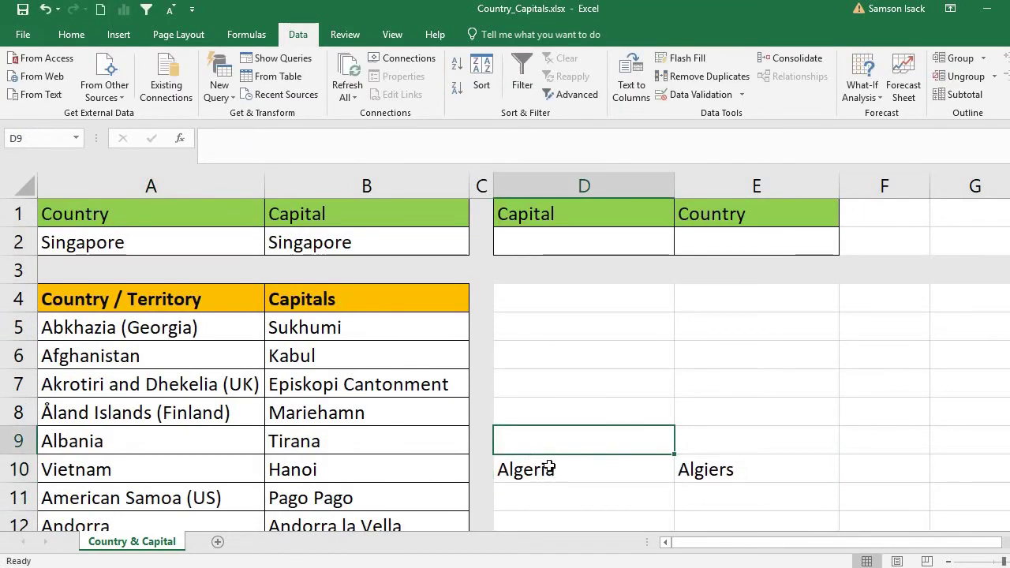
pyautogui.click(549, 469)
# Choose Algeria from the validation list in A2 and check the VLOOKUP result in B2
pyautogui.click(150, 244)
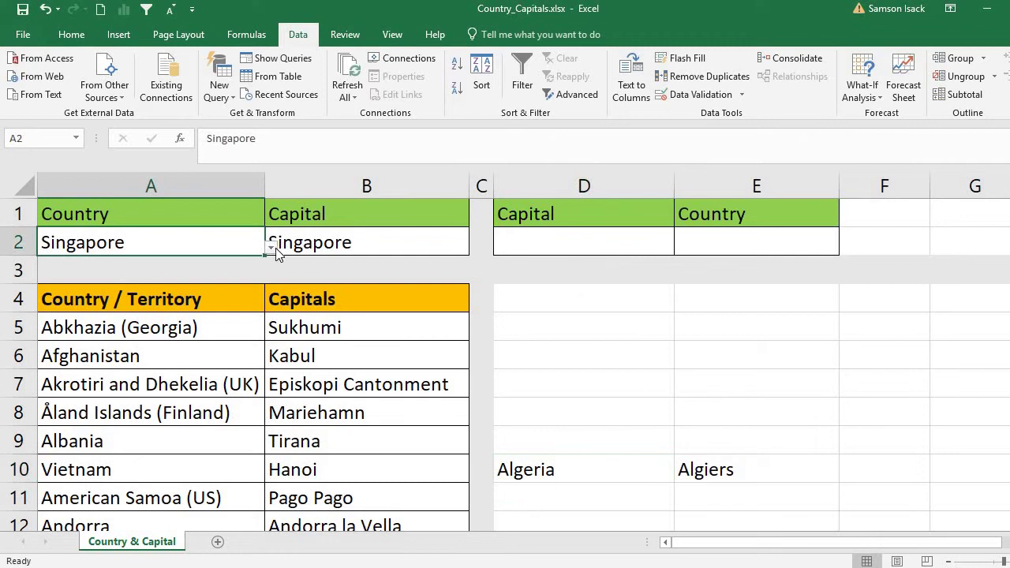
pyautogui.click(271, 247)
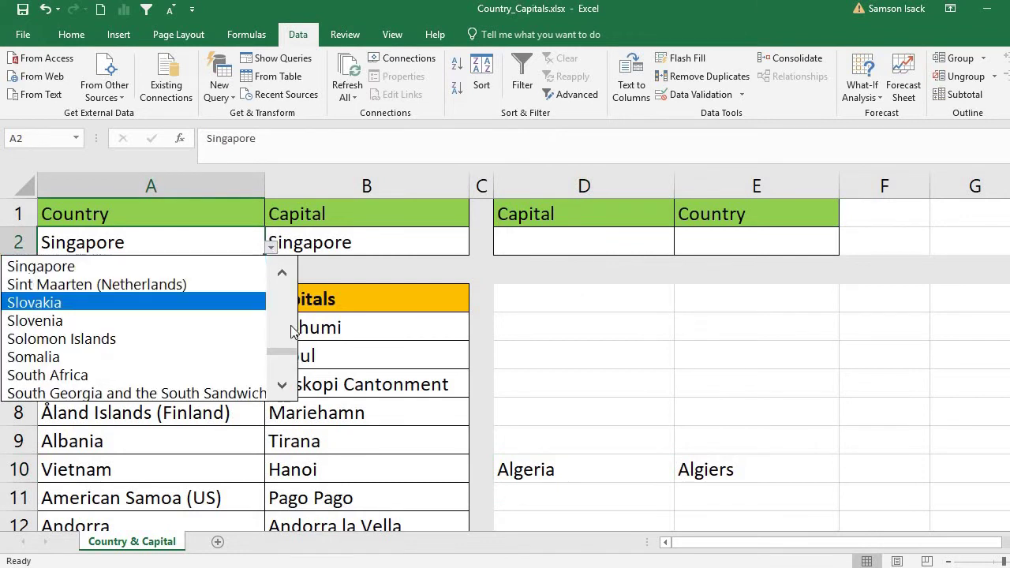
pyautogui.scroll(-10, 289, 378)
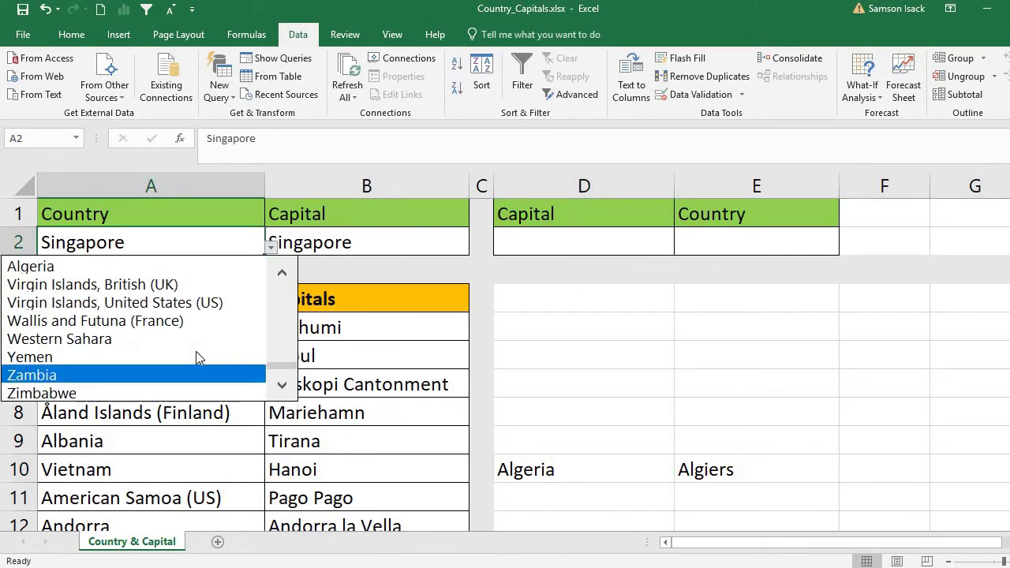
pyautogui.click(135, 266)
pyautogui.click(343, 240)
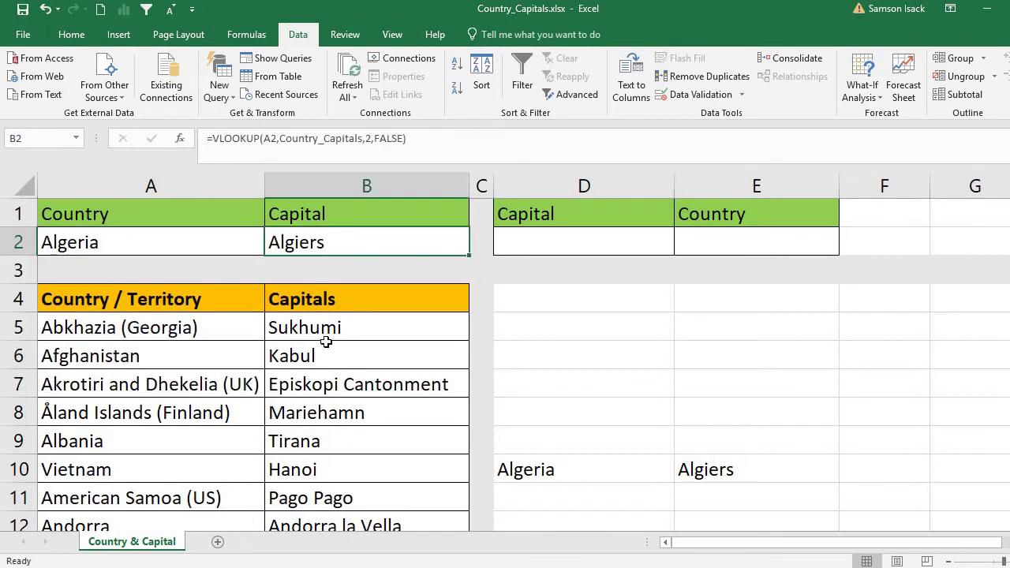
# Choose Vietnam from the validation list in A2 and check the VLOOKUP result in B2
pyautogui.click(251, 245)
pyautogui.click(271, 247)
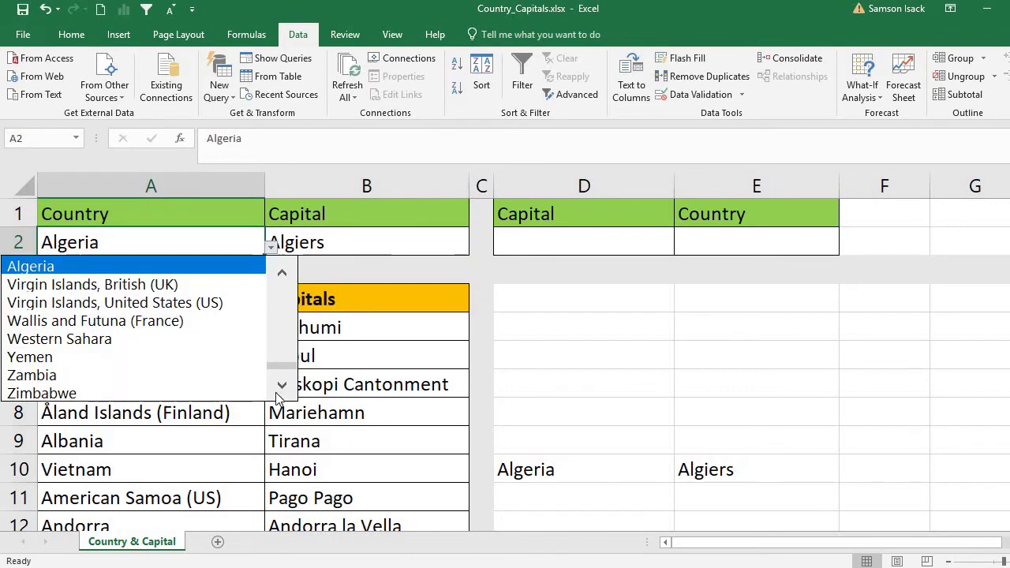
pyautogui.click(283, 274)
pyautogui.click(282, 274)
pyautogui.click(282, 274)
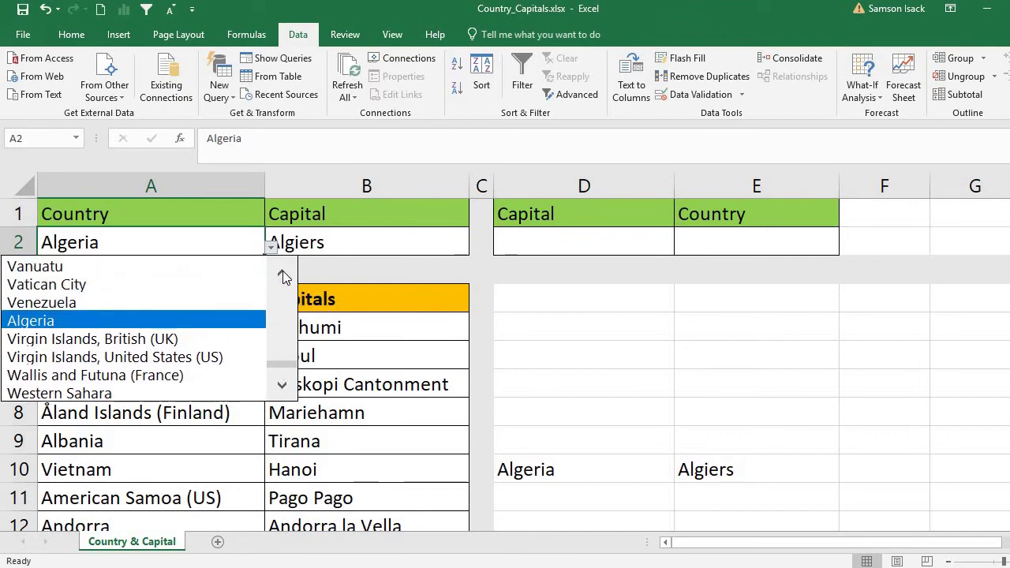
pyautogui.click(282, 273)
pyautogui.click(282, 274)
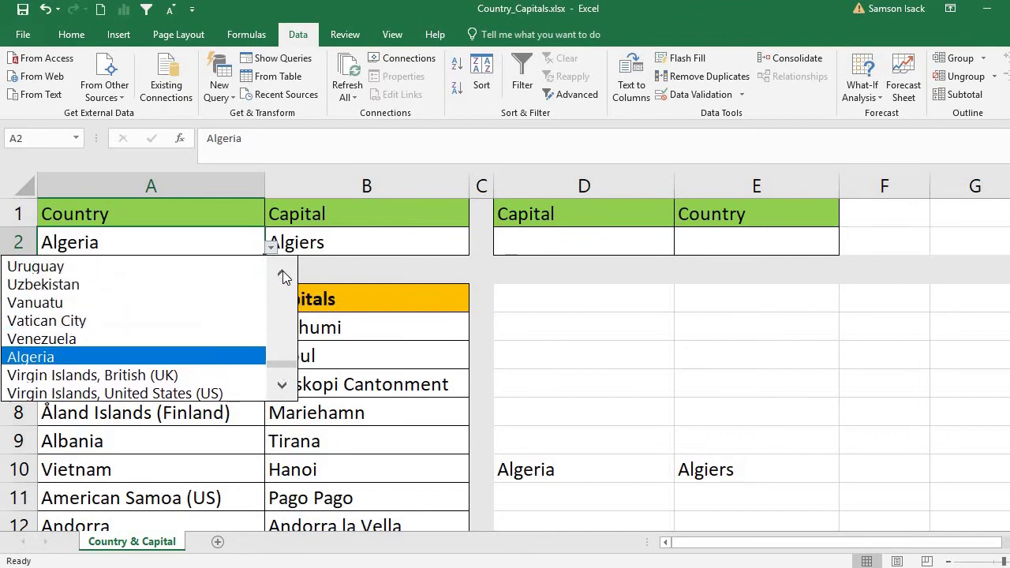
pyautogui.click(283, 275)
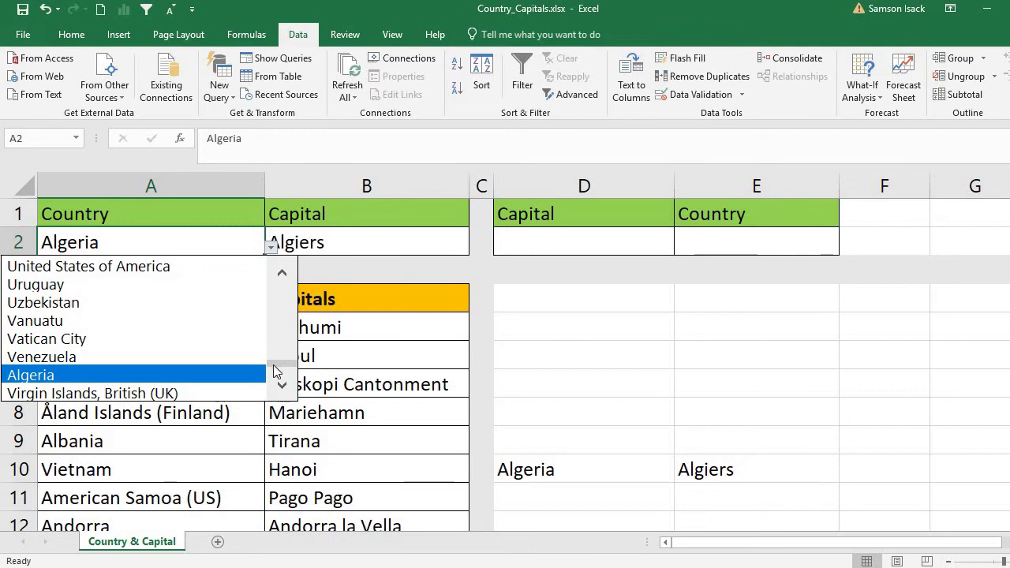
pyautogui.moveTo(282, 364); pyautogui.dragTo(283, 264)
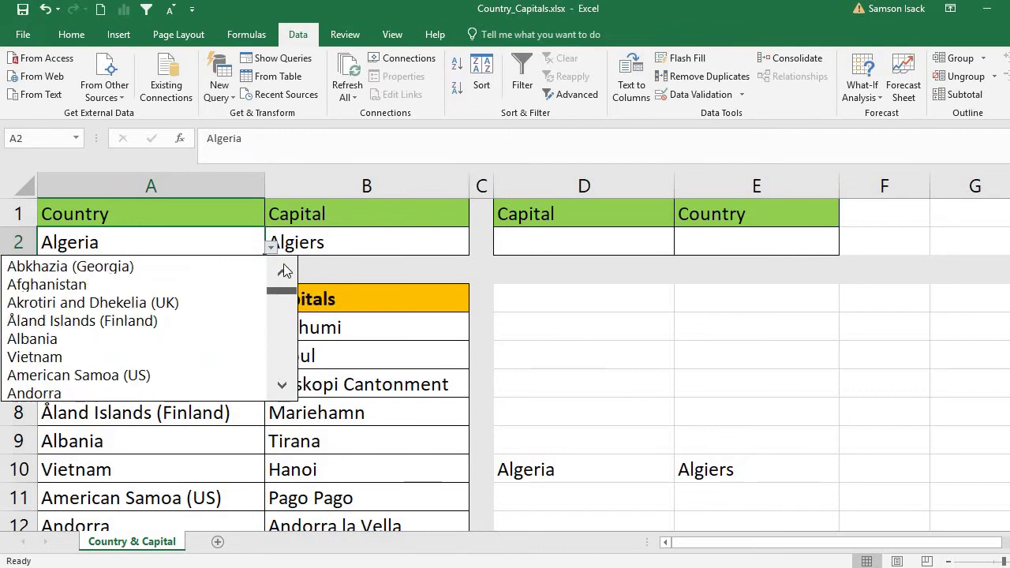
pyautogui.click(140, 355)
pyautogui.click(364, 243)
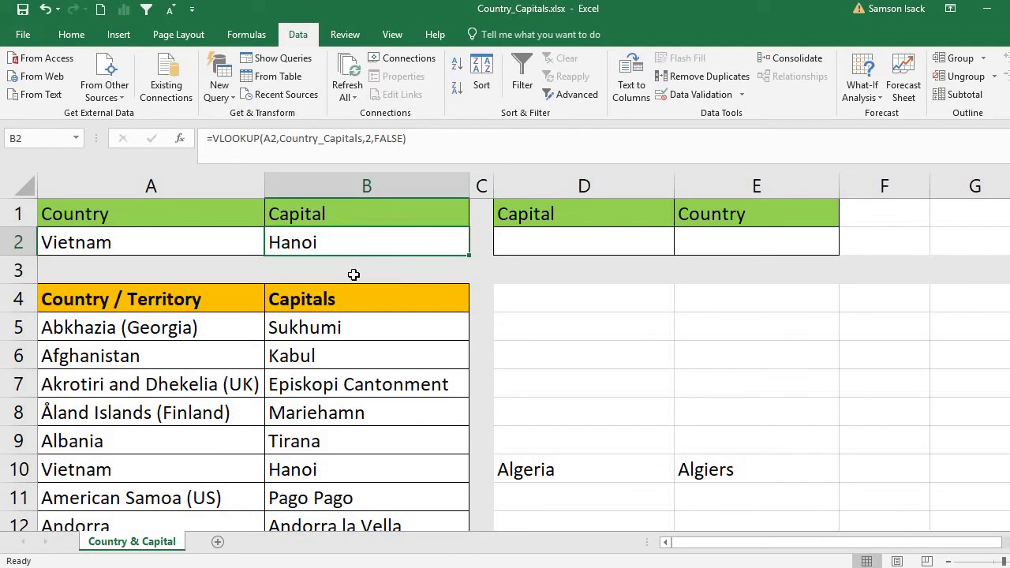
pyautogui.click(230, 323)
pyautogui.moveTo(210, 355); pyautogui.dragTo(206, 469)
pyautogui.click(189, 359)
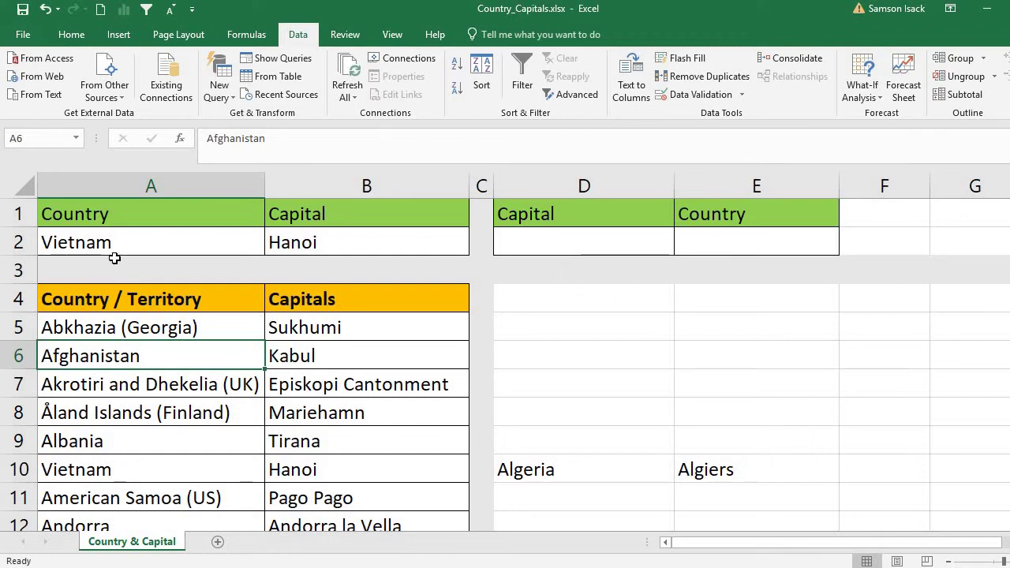
pyautogui.click(154, 243)
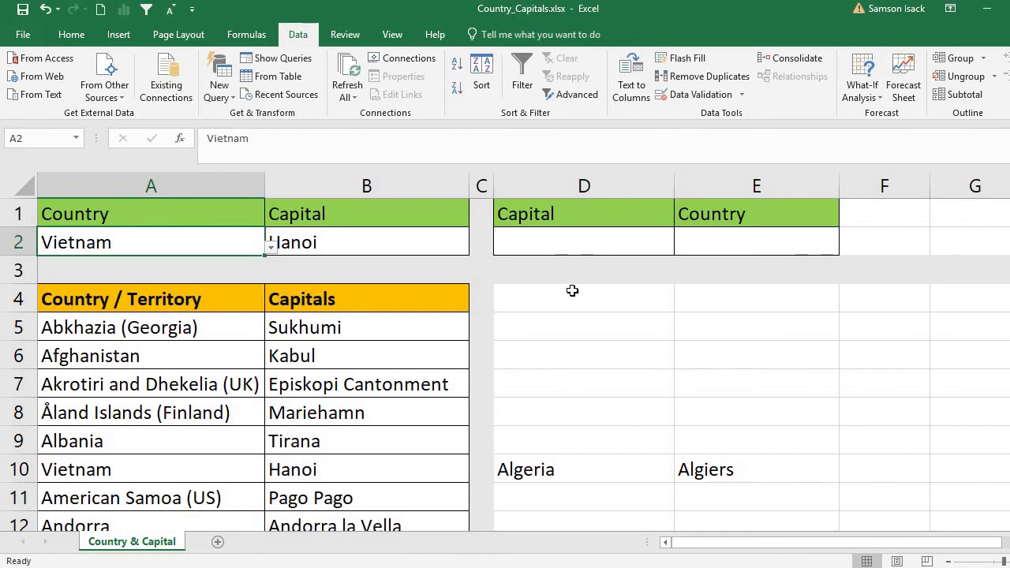
pyautogui.click(592, 242)
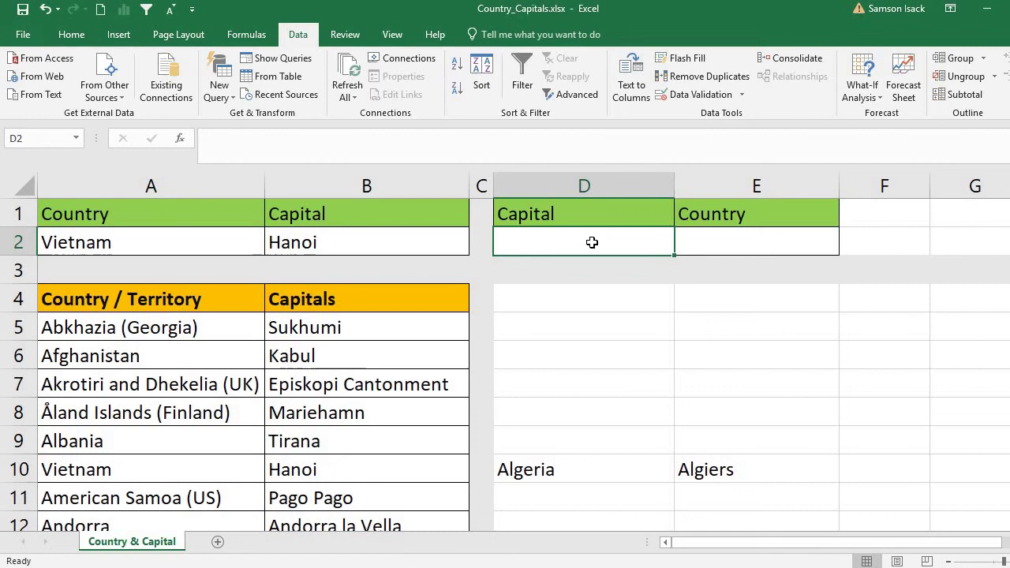
pyautogui.click(798, 241)
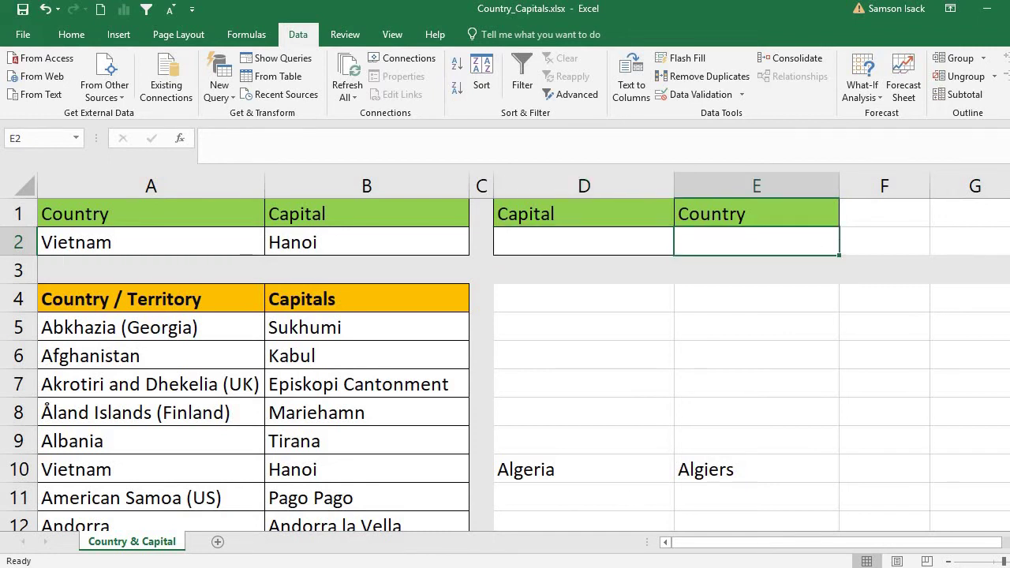
pyautogui.moveTo(106, 298); pyautogui.dragTo(339, 312)
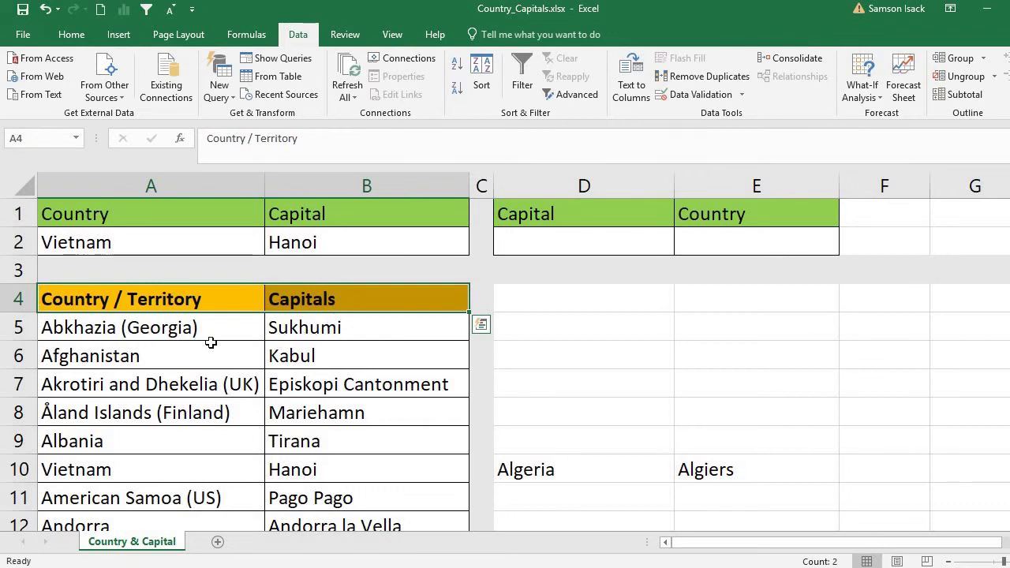
pyautogui.click(208, 333)
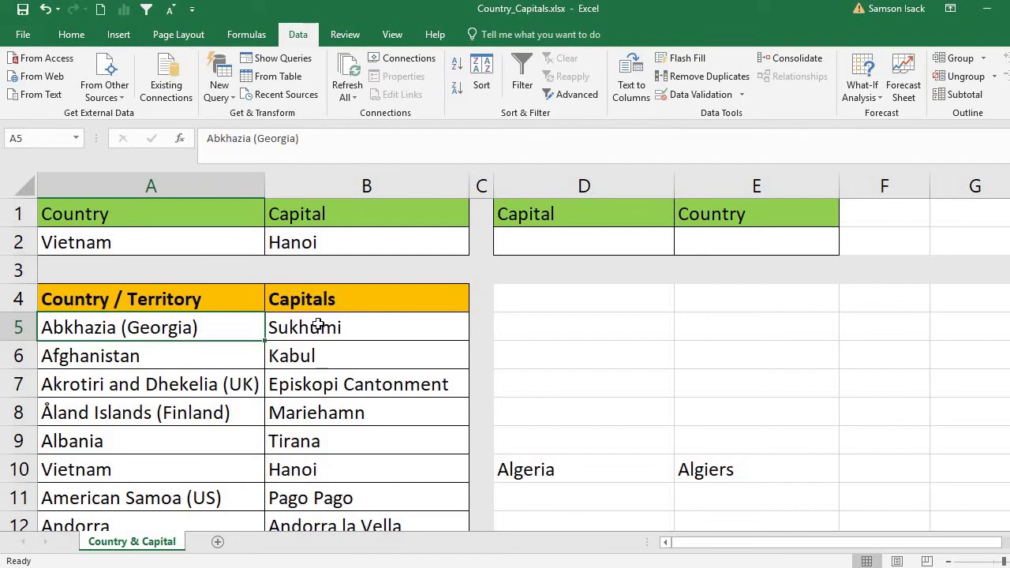
pyautogui.click(542, 248)
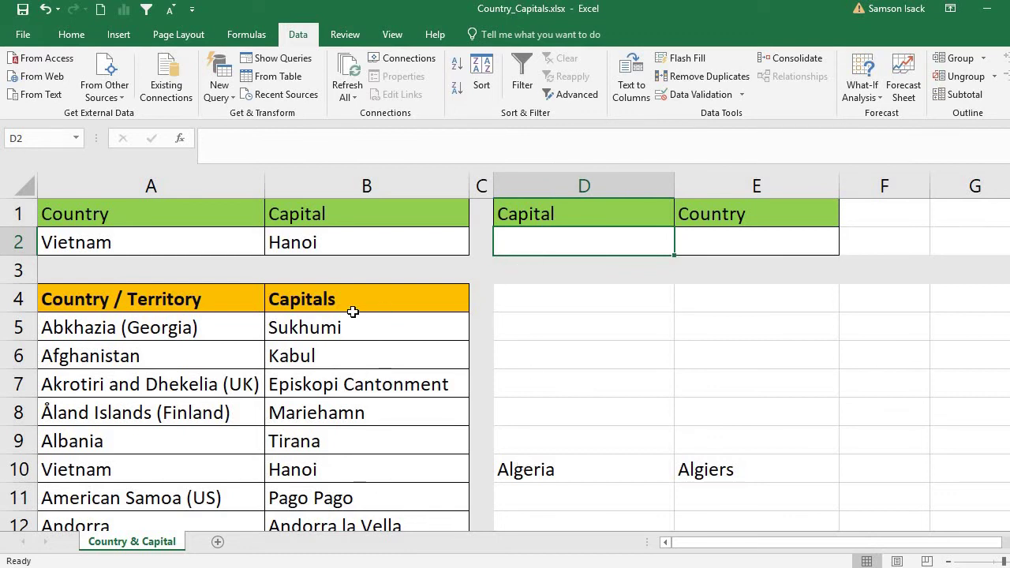
# Copy the Capitals column B4:B253, including its header, into column D starting at D4
pyautogui.moveTo(305, 299); pyautogui.dragTo(324, 432)
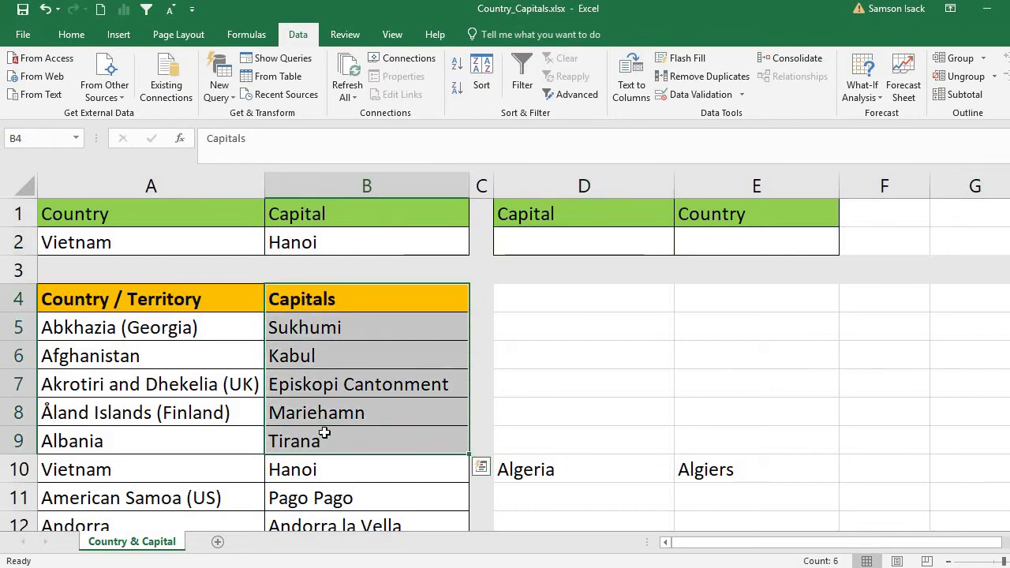
pyautogui.hotkey('ctrl', 'shift', 'Down')
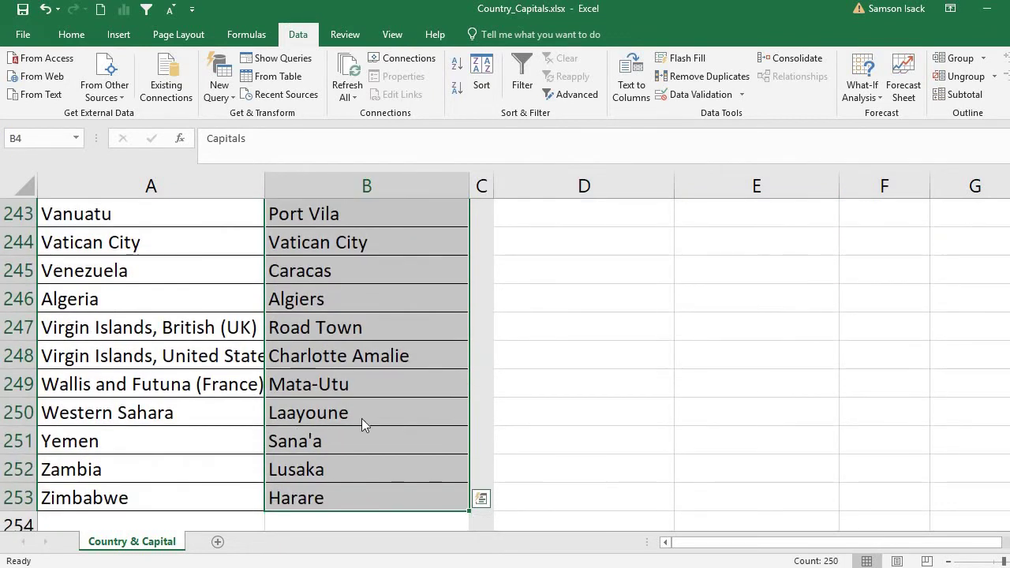
pyautogui.rightClick(361, 418)
pyautogui.click(400, 112)
pyautogui.scroll(20, 590, 341)
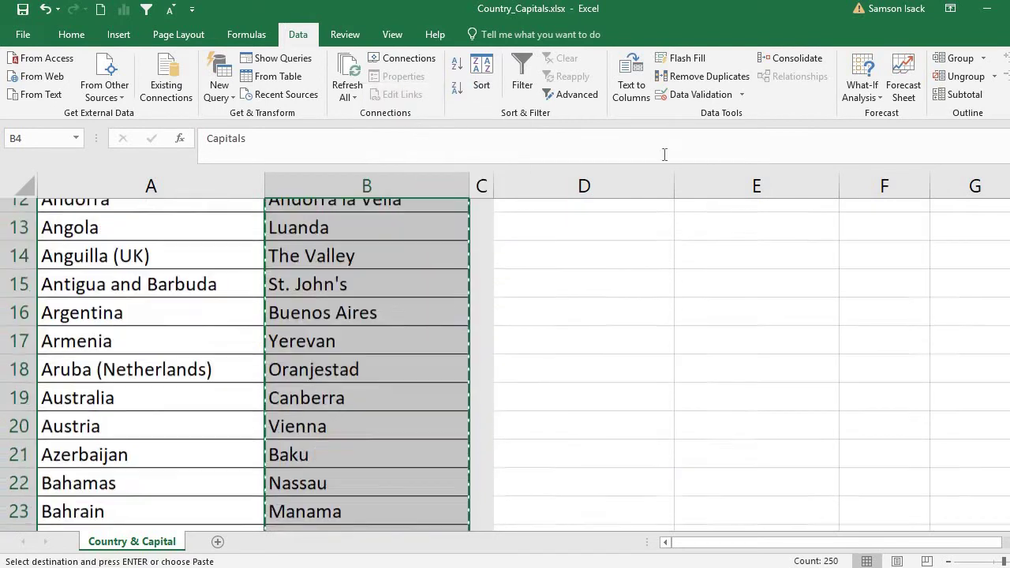
pyautogui.click(595, 299)
pyautogui.rightClick(596, 301)
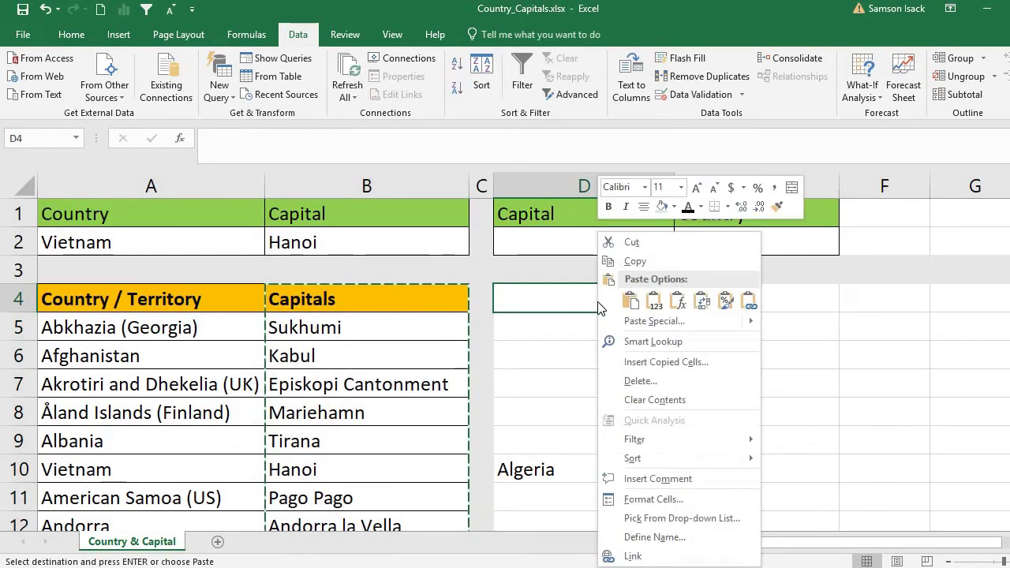
pyautogui.click(630, 301)
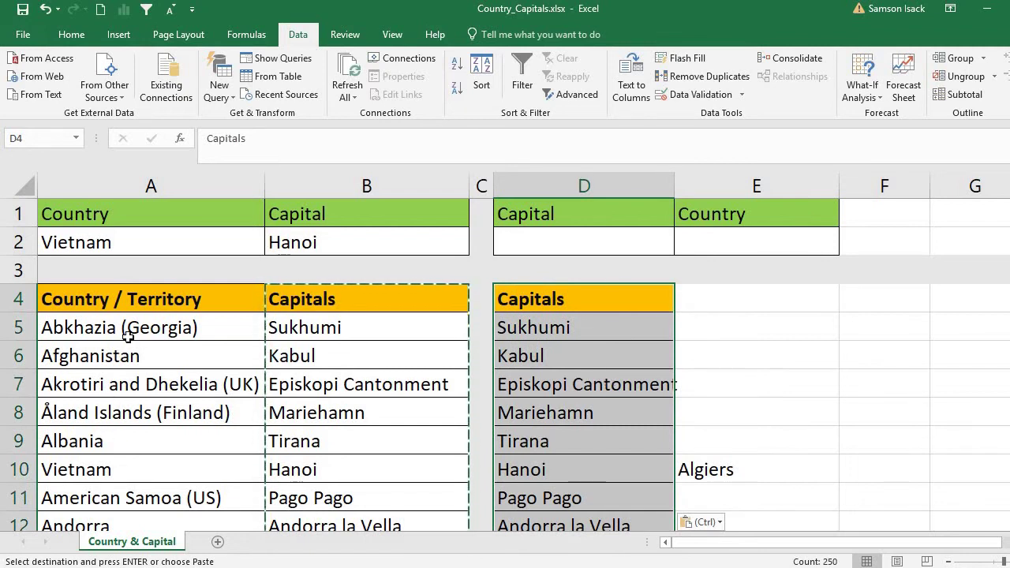
# Copy the Country / Territory column A4:A253 into column E starting at E4 and widen column E to fit the names
pyautogui.click(181, 302)
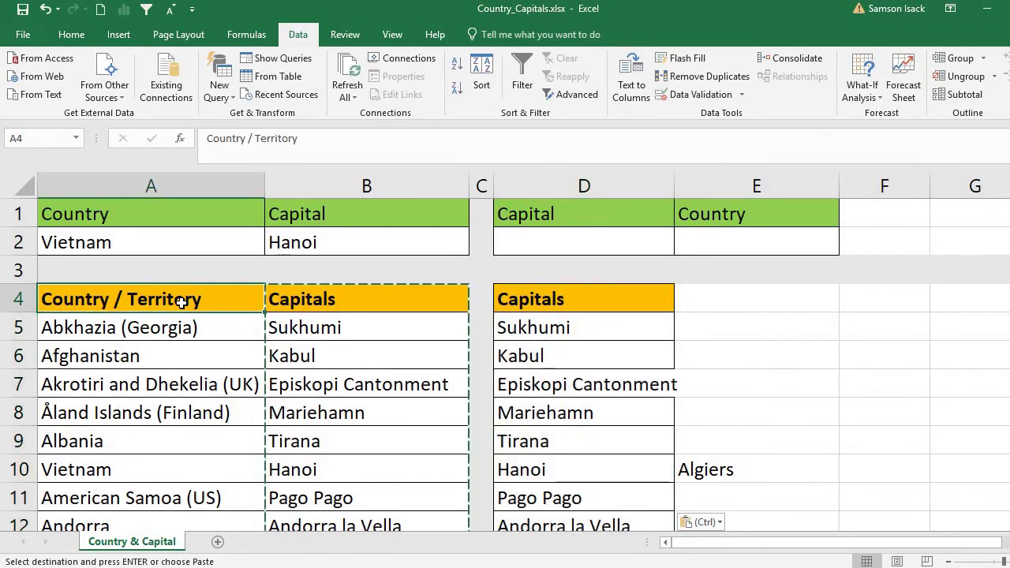
pyautogui.hotkey('ctrl', 'shift', 'Down')
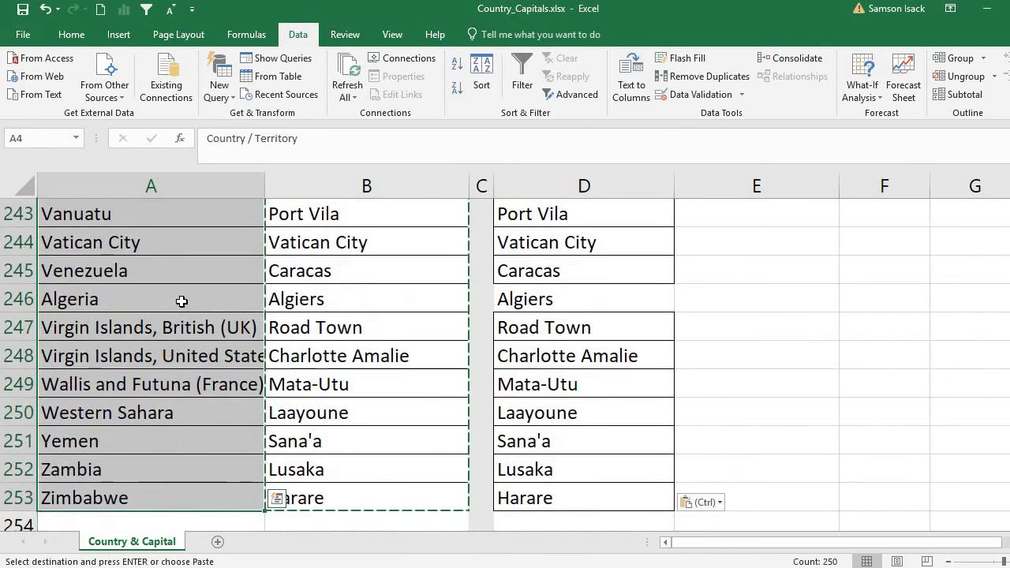
pyautogui.rightClick(104, 321)
pyautogui.click(157, 261)
pyautogui.hotkey('ctrl', 'BackSpace')
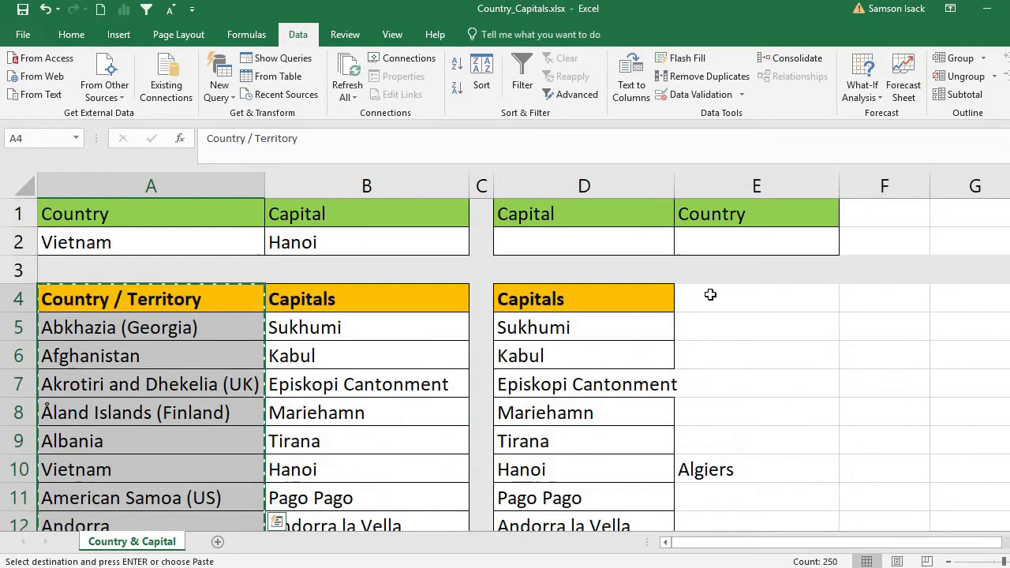
pyautogui.click(710, 294)
pyautogui.rightClick(710, 295)
pyautogui.click(743, 301)
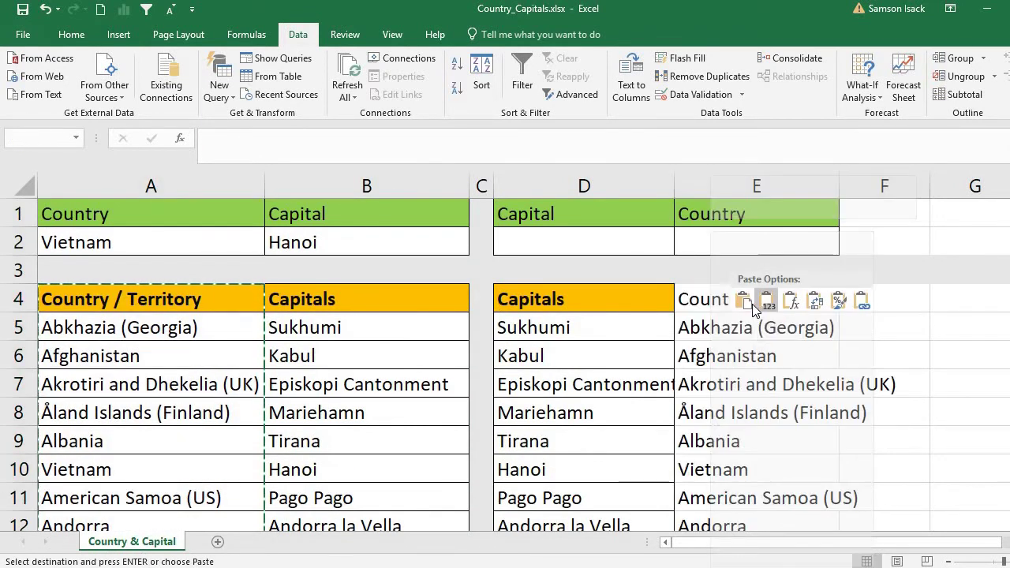
pyautogui.click(801, 412)
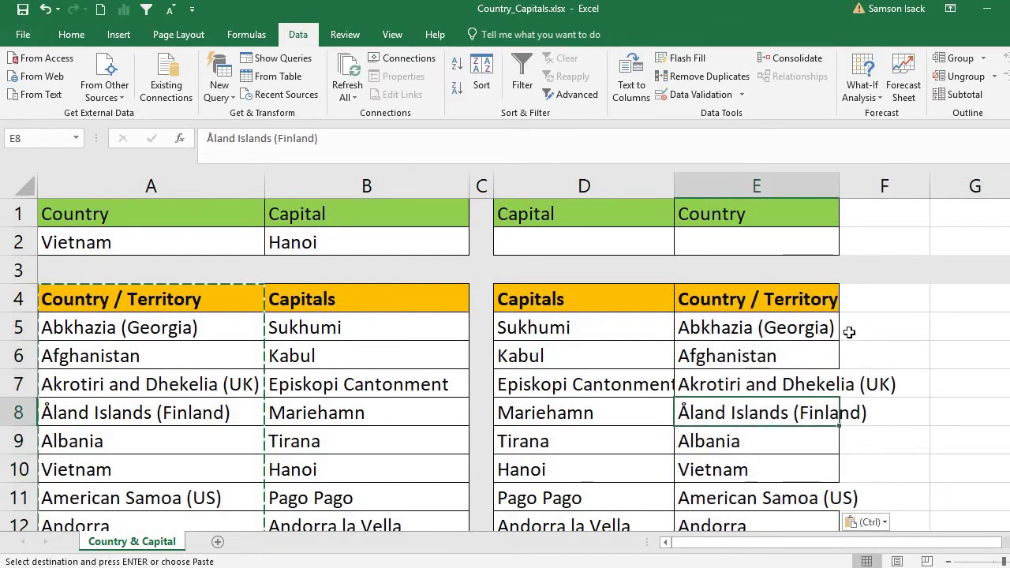
pyautogui.moveTo(839, 187); pyautogui.dragTo(904, 189)
# Copy the capital Sukhumi from D5 into the lookup cell D2 and end copy mode
pyautogui.click(667, 248)
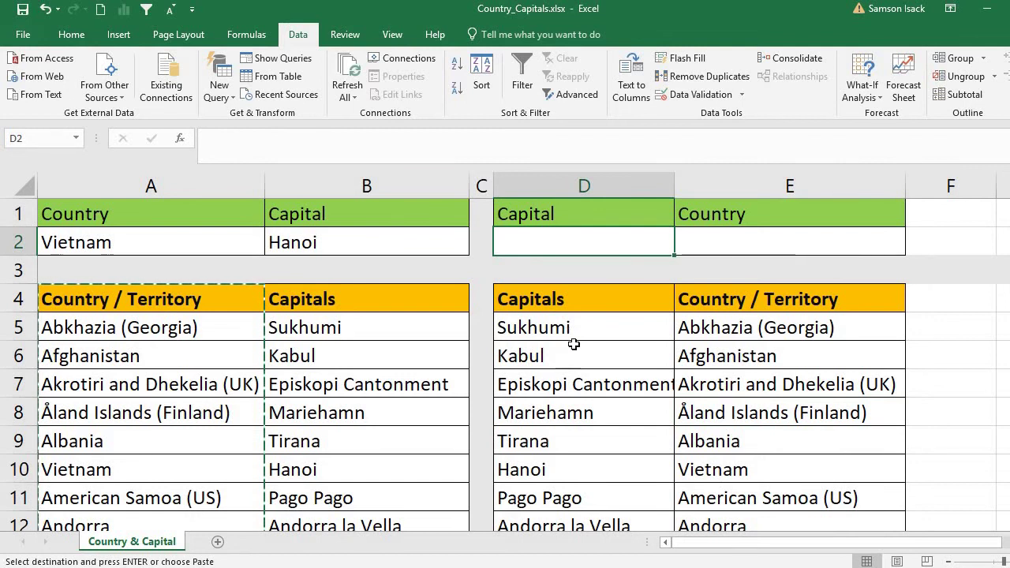
pyautogui.click(563, 328)
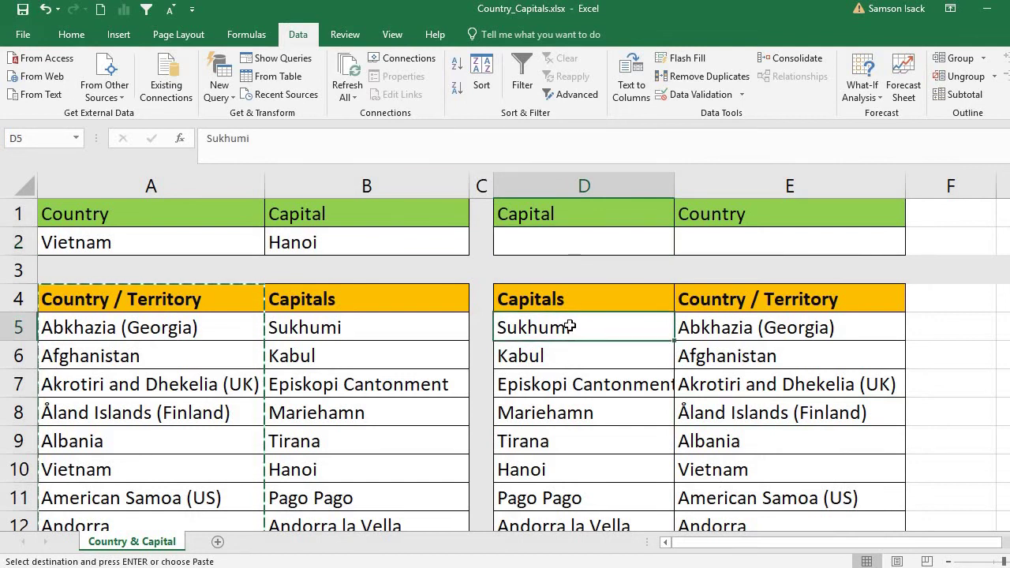
pyautogui.hotkey('ctrl', 'c')
pyautogui.click(589, 238)
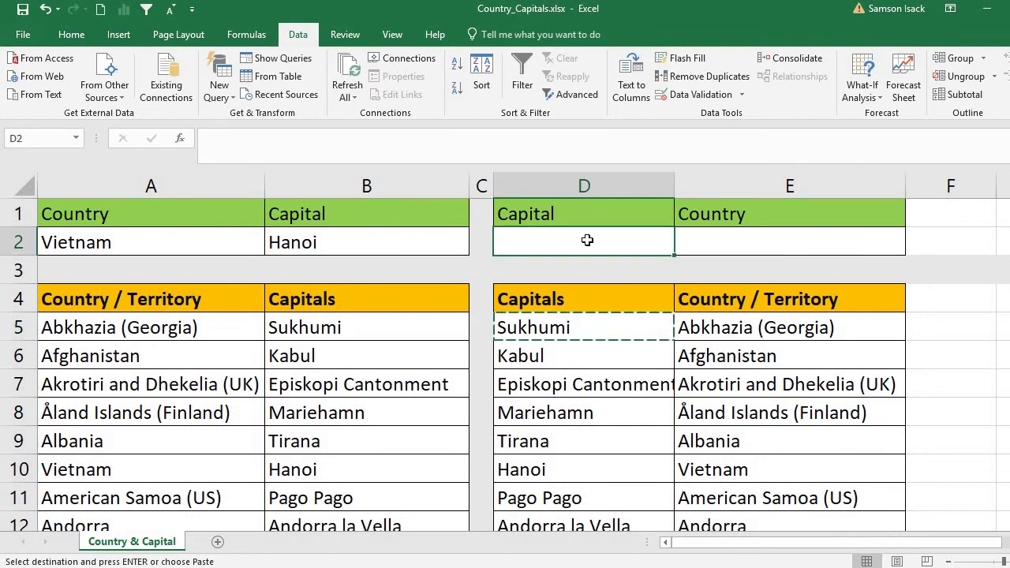
pyautogui.hotkey('ctrl', 'v')
pyautogui.click(704, 245)
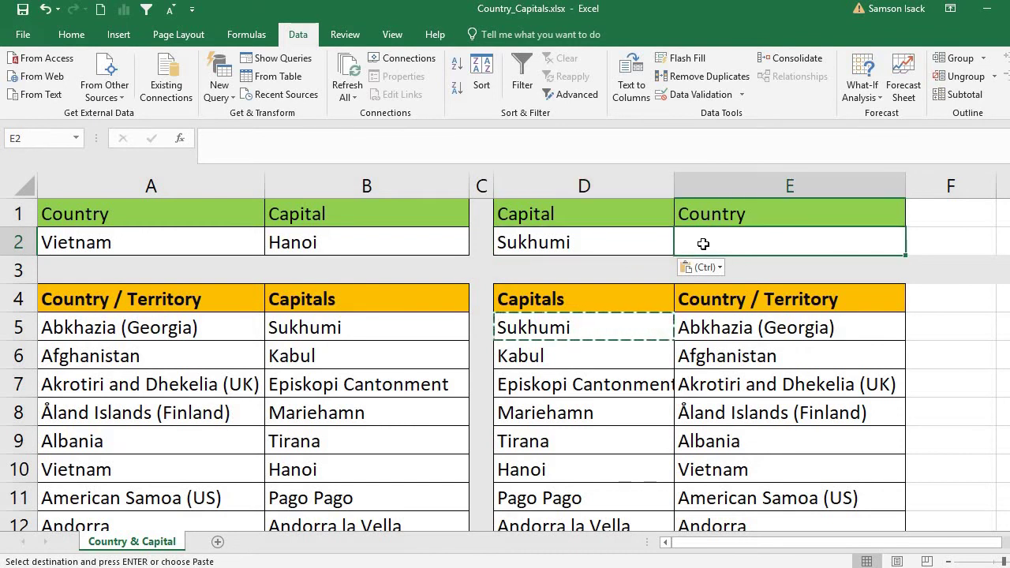
pyautogui.press('Escape')
# Start a VLOOKUP formula in E2 with D2 as the lookup value
pyautogui.doubleClick(704, 245)
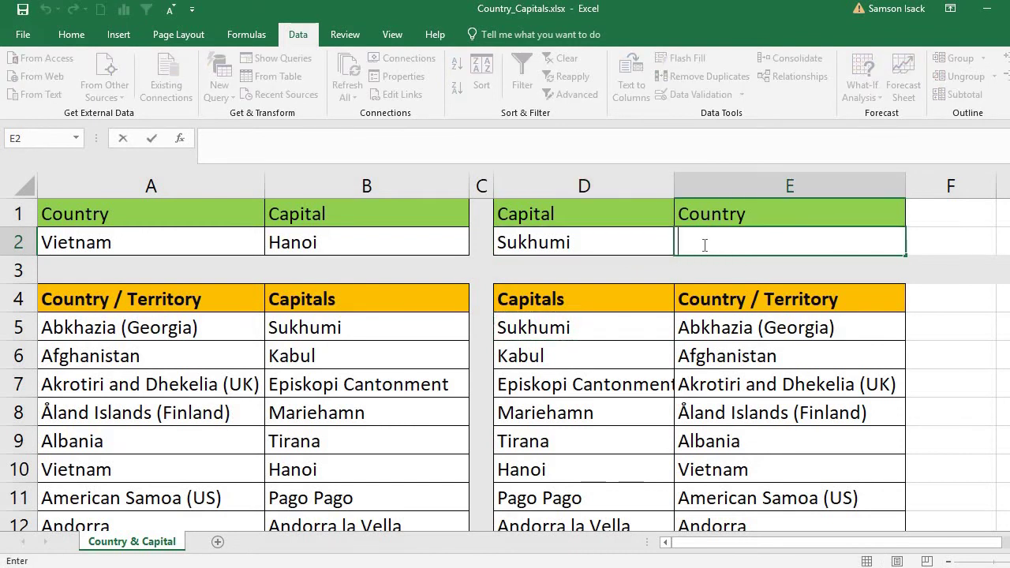
pyautogui.write('=VLOOKU')
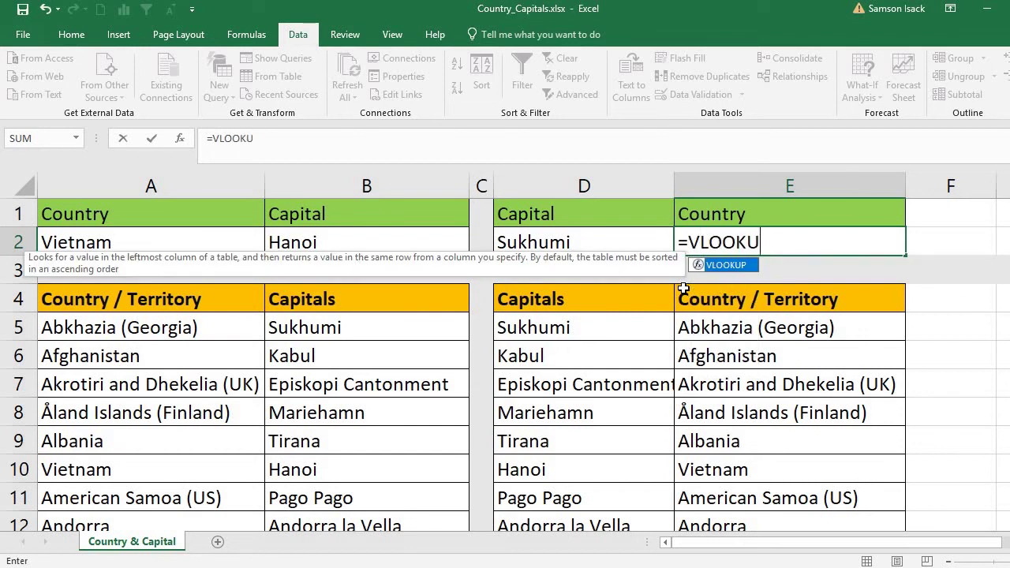
pyautogui.write('P(')
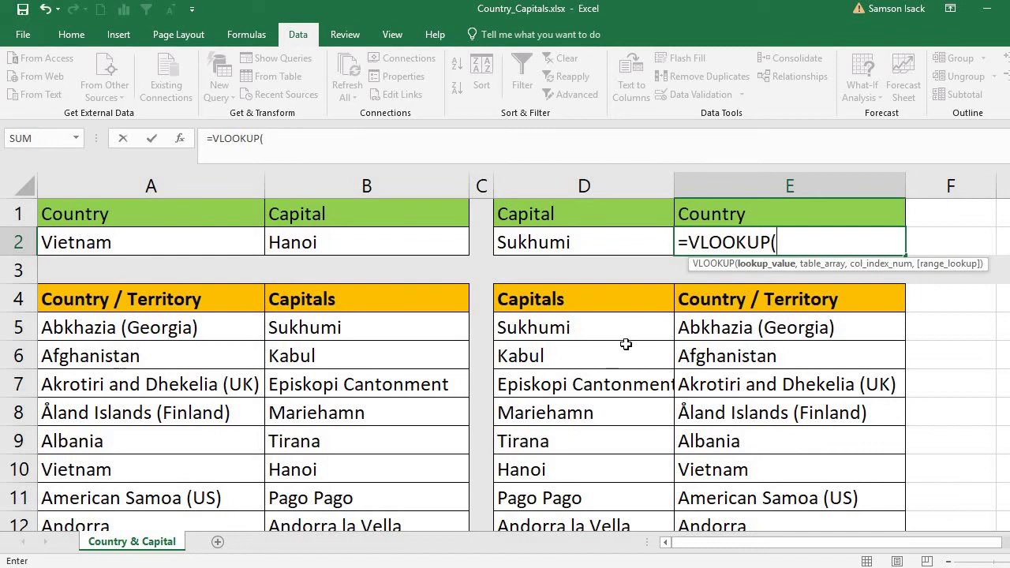
pyautogui.click(528, 239)
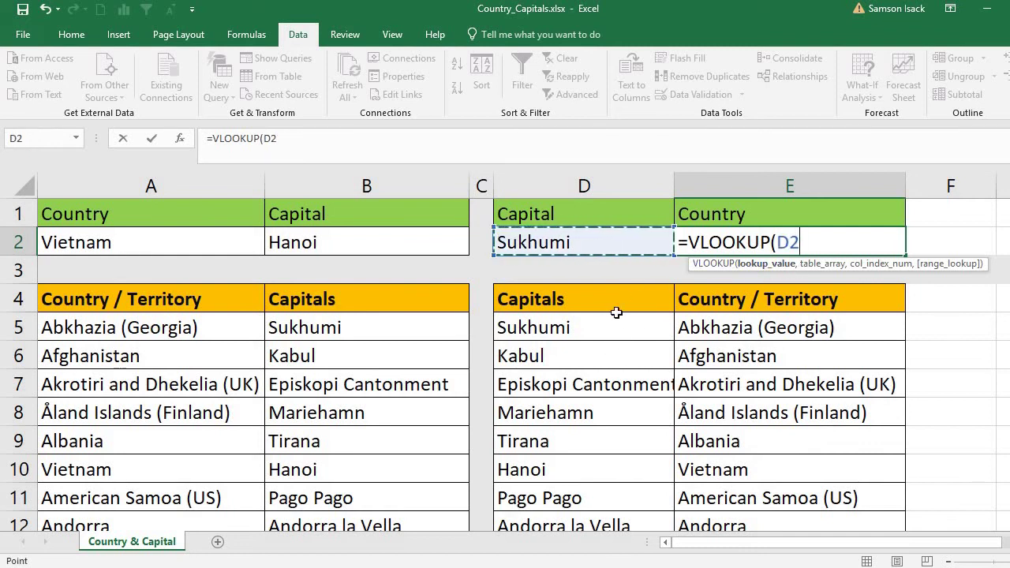
pyautogui.write(',')
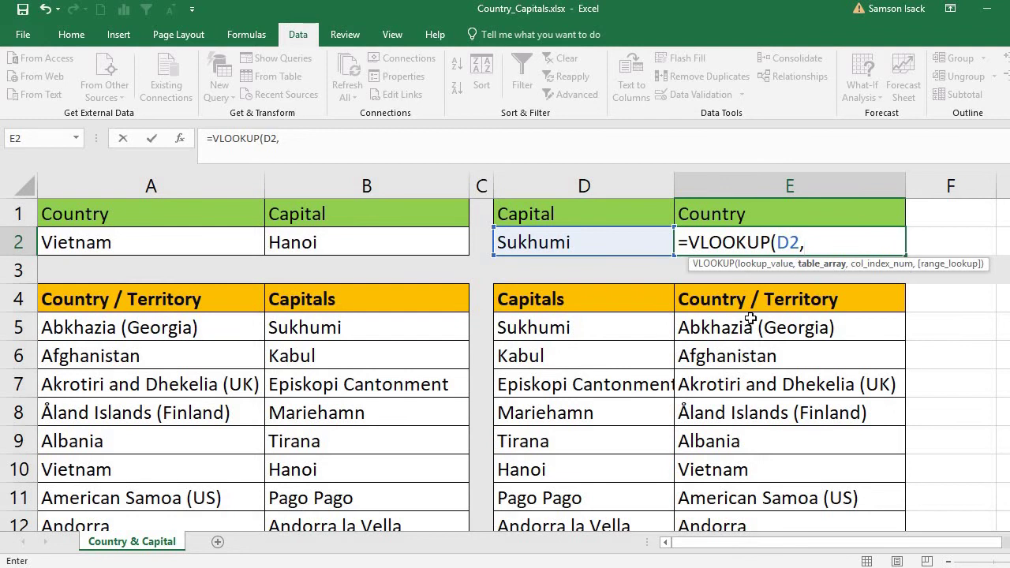
# Set the table array of the E2 VLOOKUP formula to D5:E253
pyautogui.moveTo(619, 325); pyautogui.dragTo(784, 333)
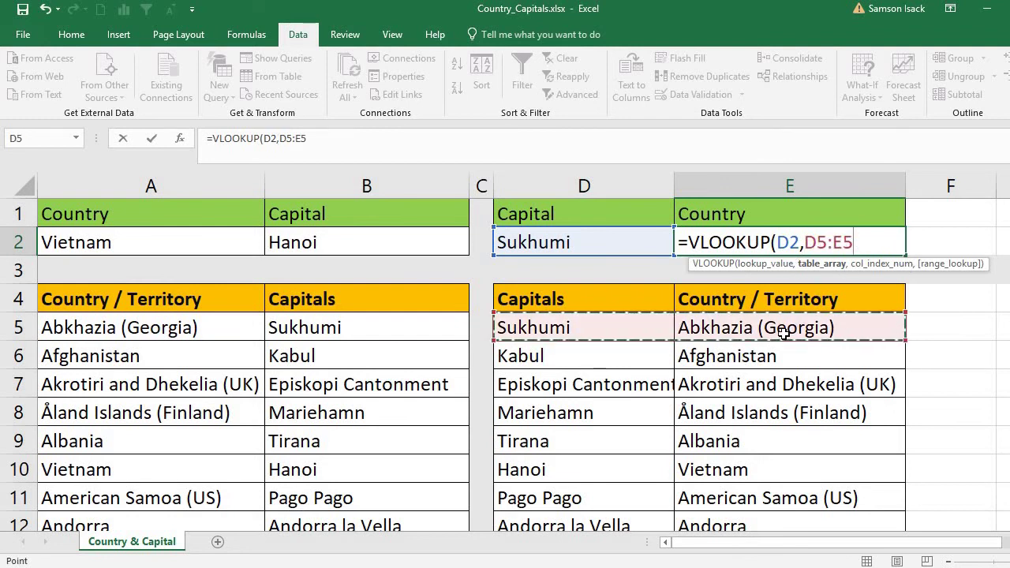
pyautogui.hotkey('ctrl', 'shift', 'Down')
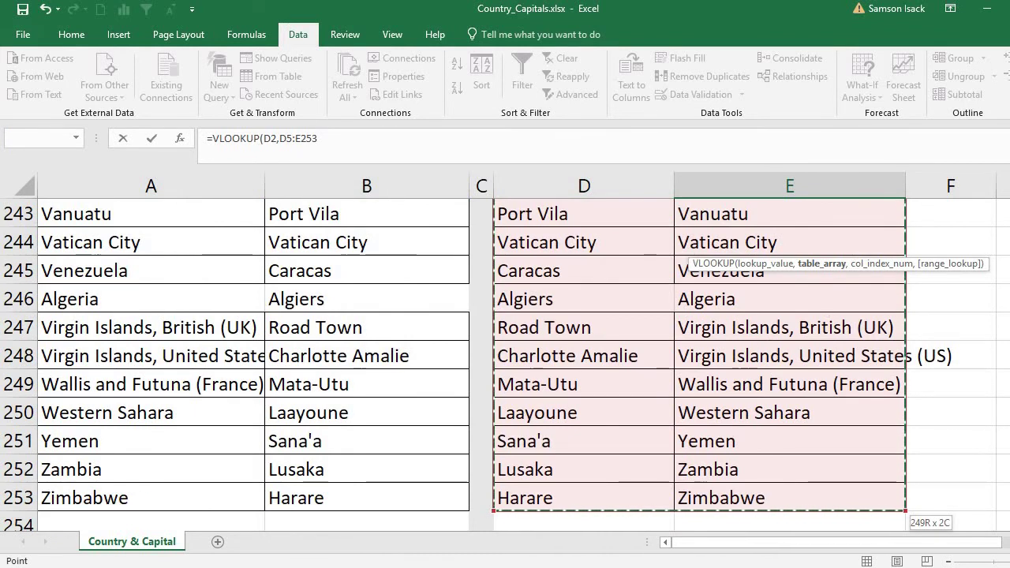
pyautogui.moveTo(1004, 504); pyautogui.dragTo(996, 221)
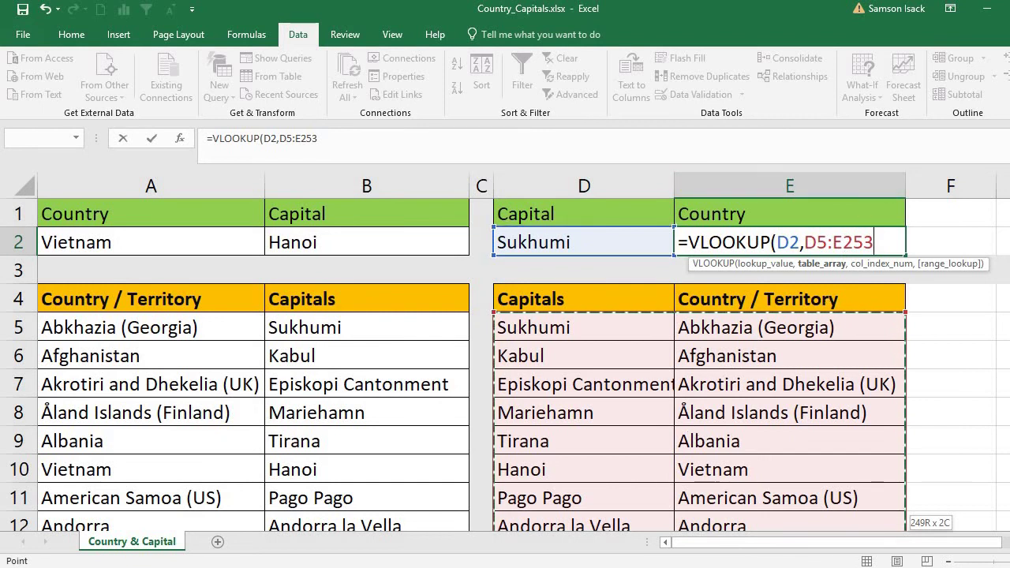
pyautogui.scroll(-20, 800, 496)
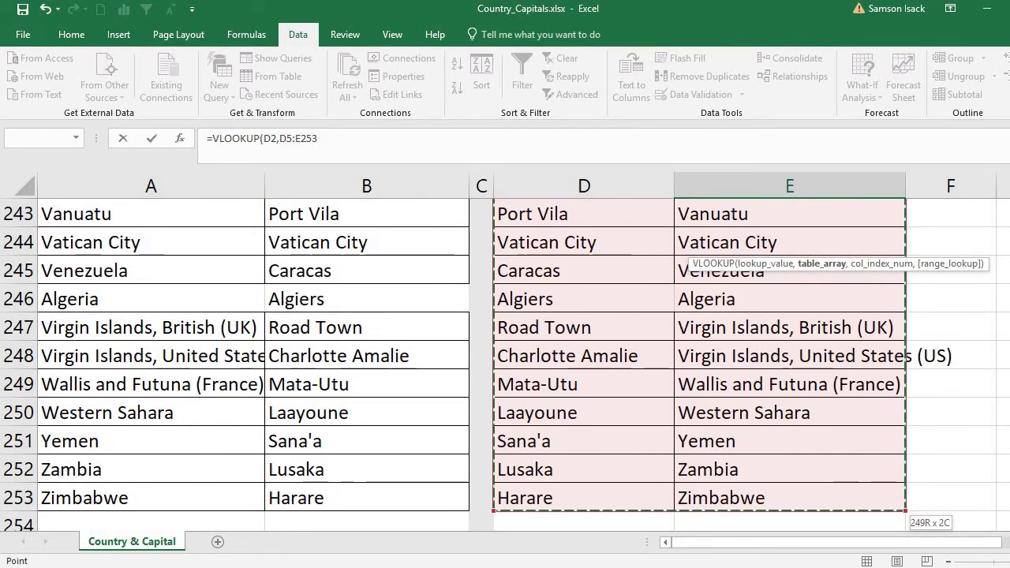
pyautogui.scroll(20, 848, 262)
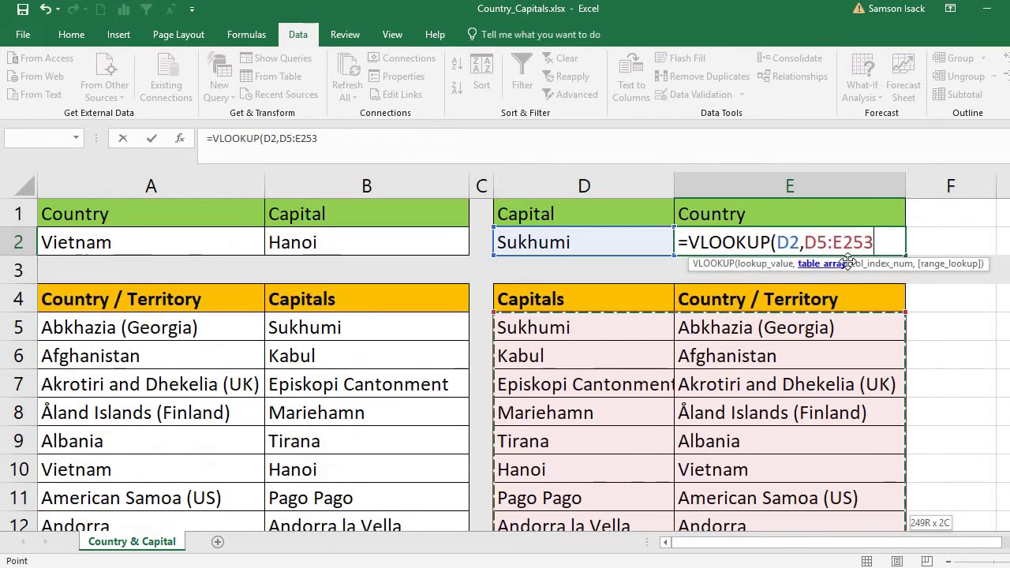
pyautogui.write(',')
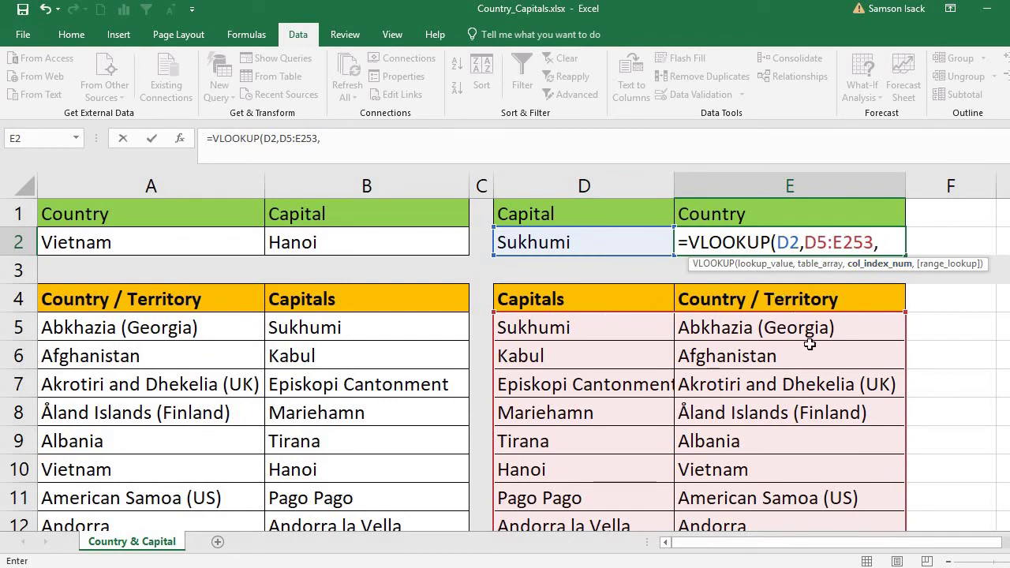
# Complete the E2 VLOOKUP formula with column index 2 and FALSE for an exact match
pyautogui.write(',')
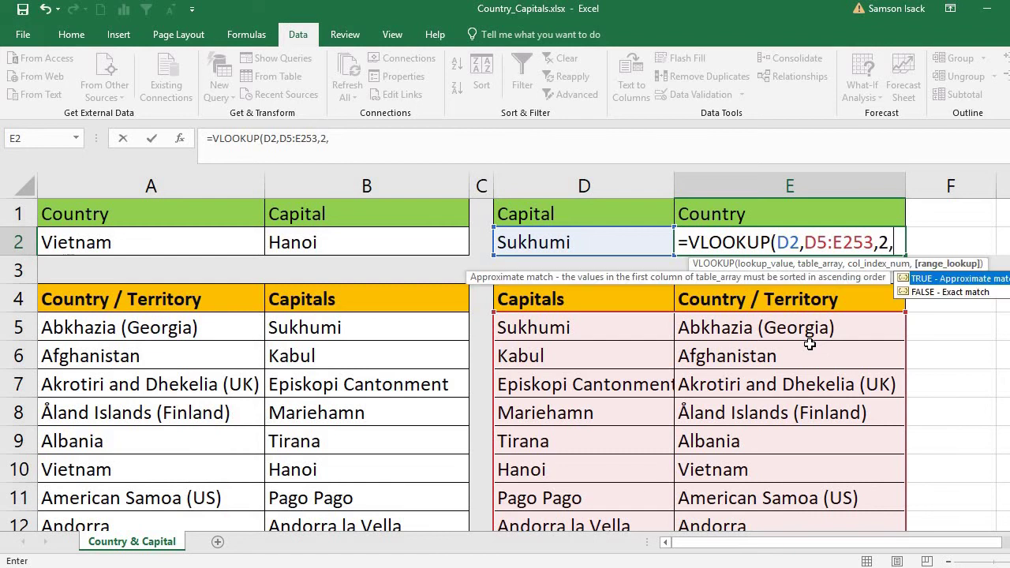
pyautogui.doubleClick(964, 293)
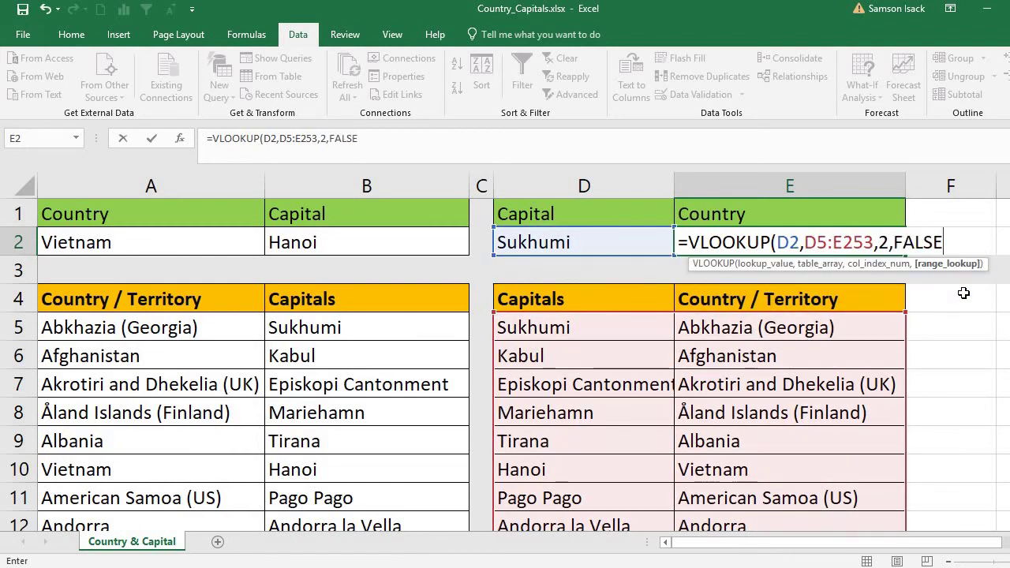
pyautogui.write(')')
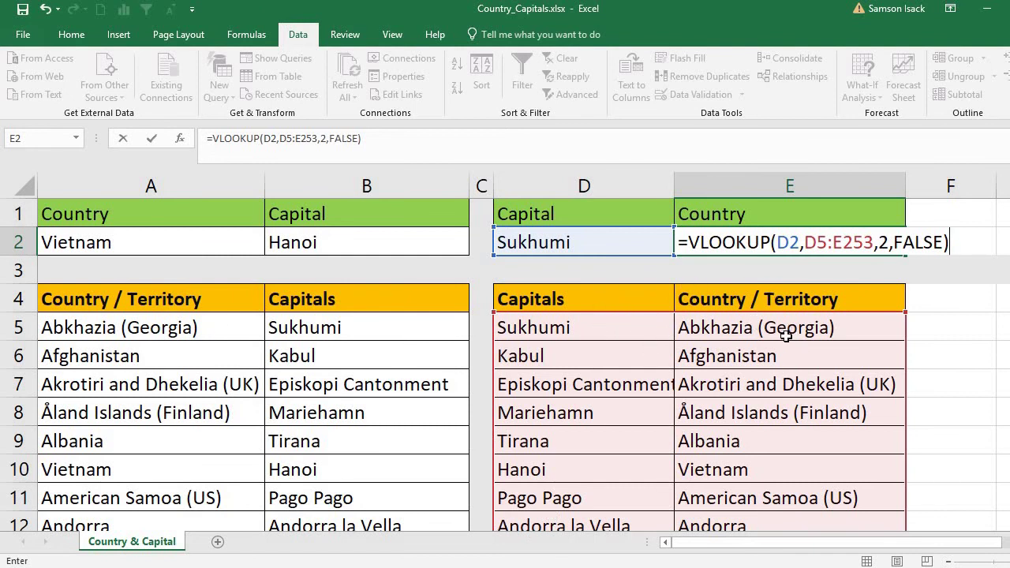
pyautogui.press('Return')
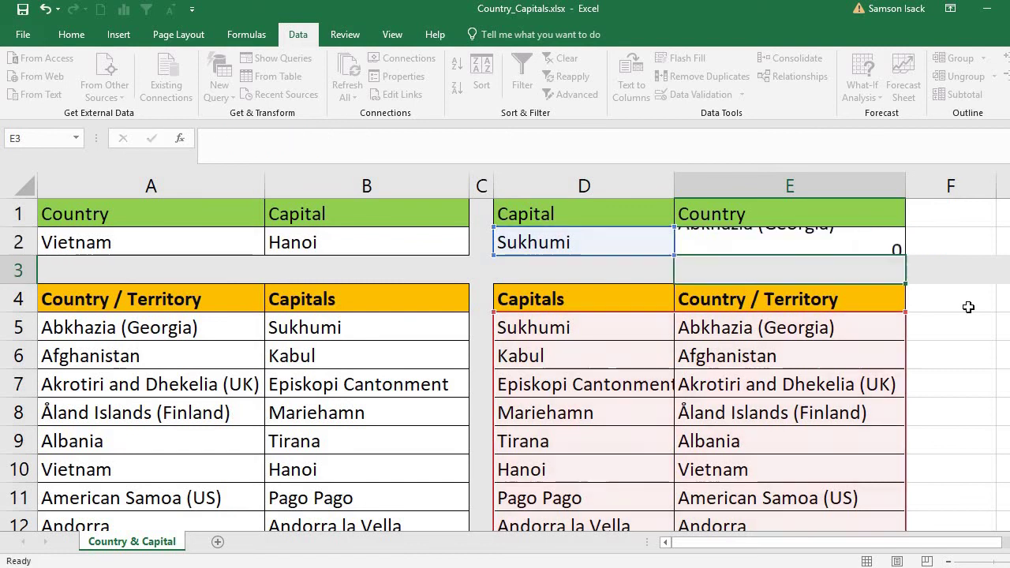
# Check the VLOOKUP result in E2 against the country listed beside Sukhumi in the copied table
pyautogui.click(812, 243)
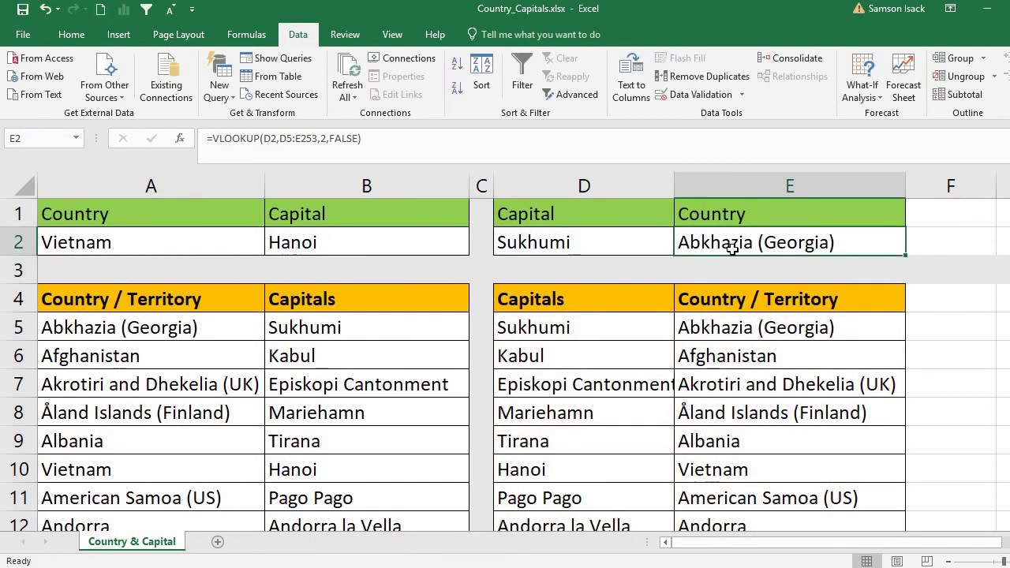
pyautogui.click(803, 327)
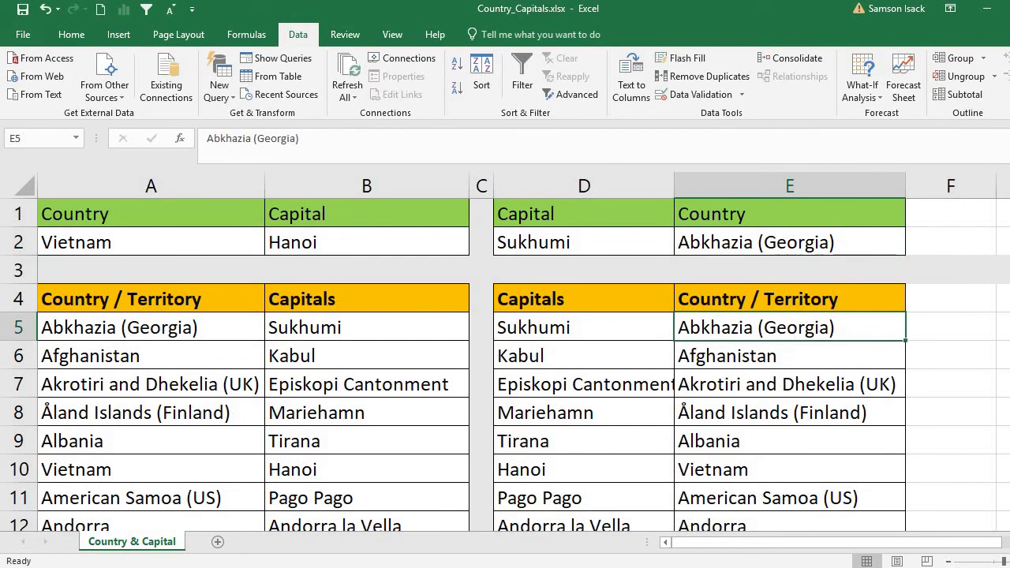
pyautogui.click(536, 357)
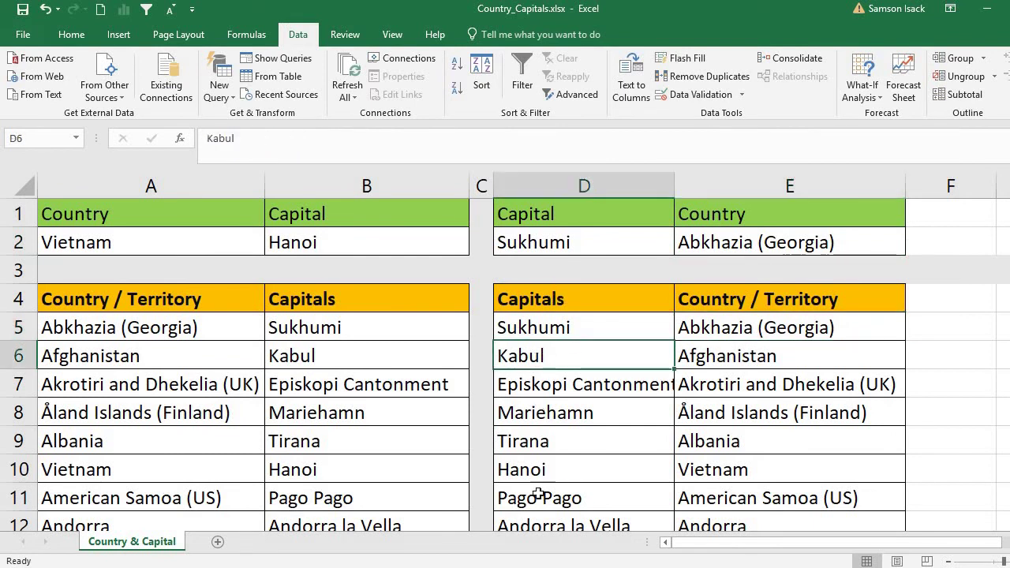
# Copy Hanoi from the reversed table into D2 and compare the E2 result with its country in the table
pyautogui.click(555, 471)
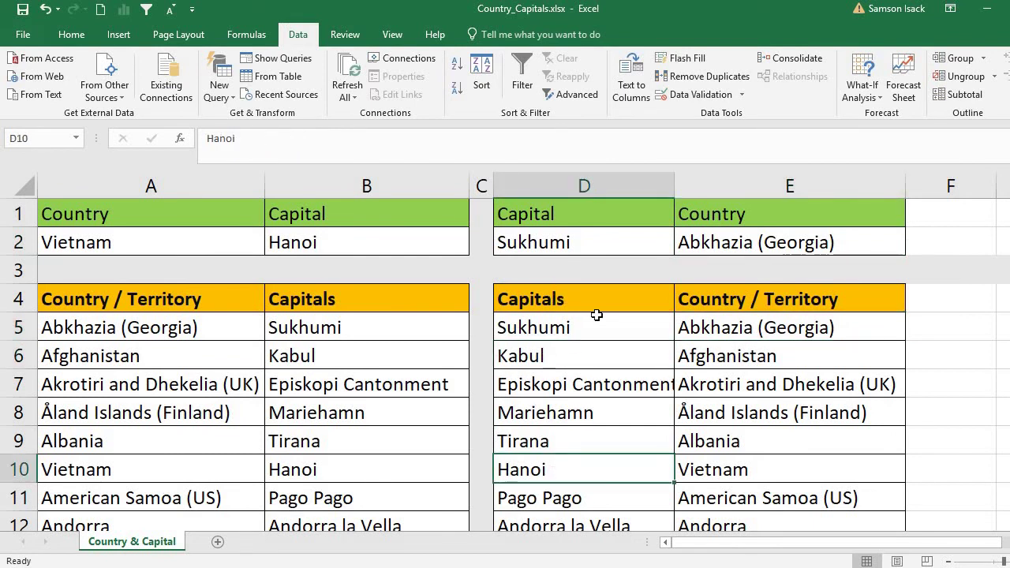
pyautogui.hotkey('ctrl', 'c')
pyautogui.click(594, 242)
pyautogui.hotkey('ctrl', 'v')
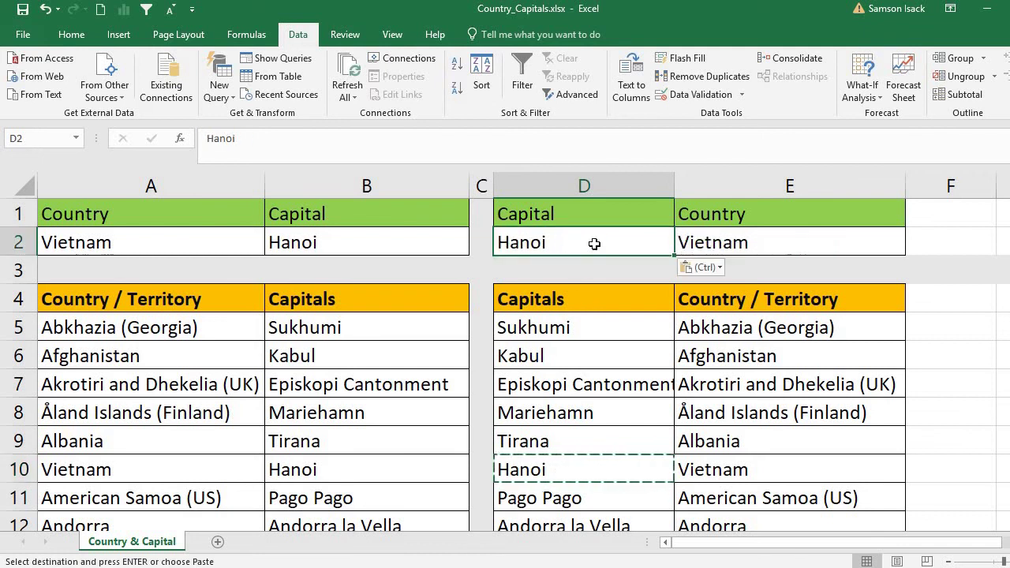
pyautogui.click(767, 464)
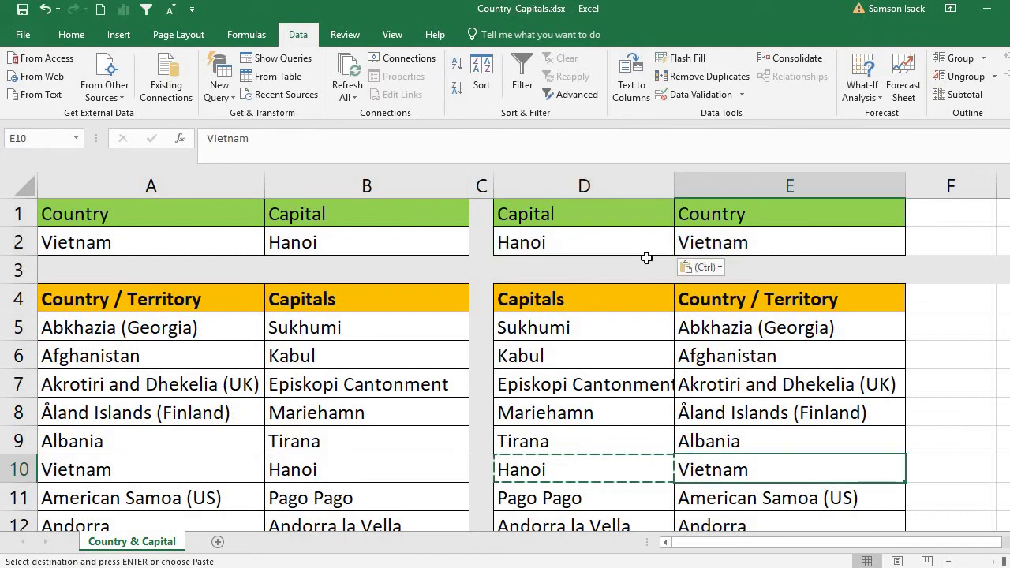
pyautogui.click(639, 239)
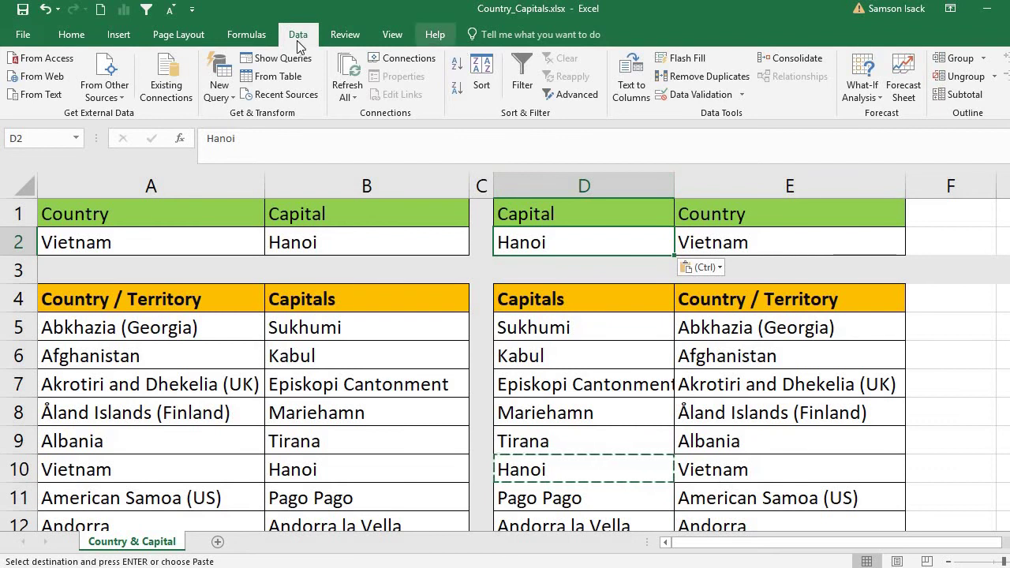
pyautogui.click(688, 95)
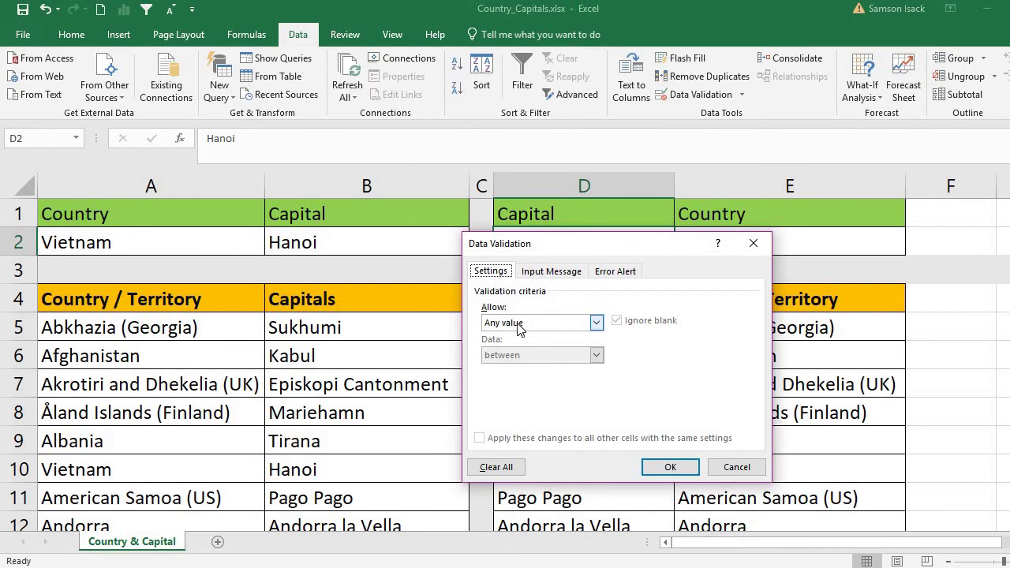
pyautogui.click(518, 322)
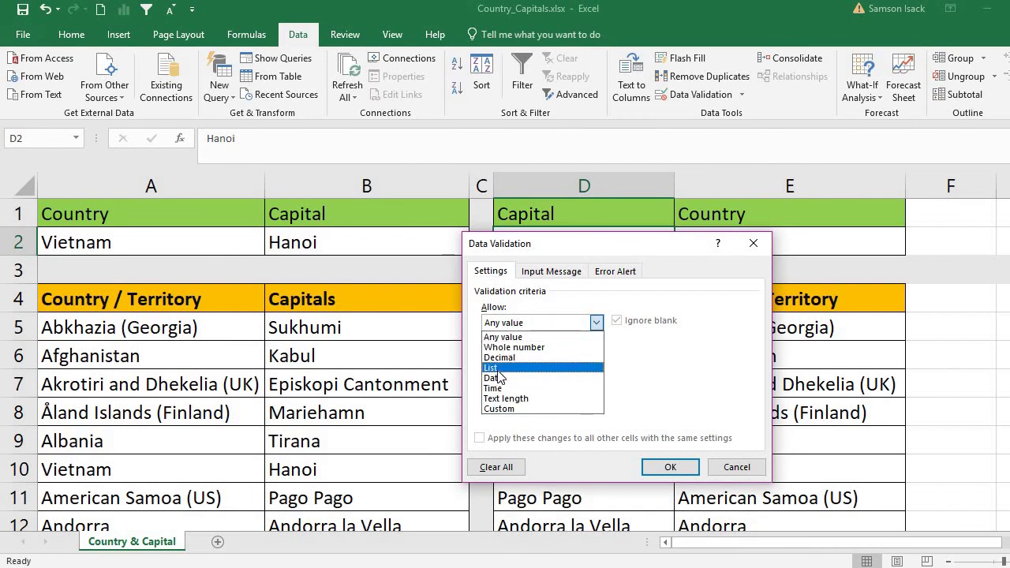
pyautogui.click(743, 244)
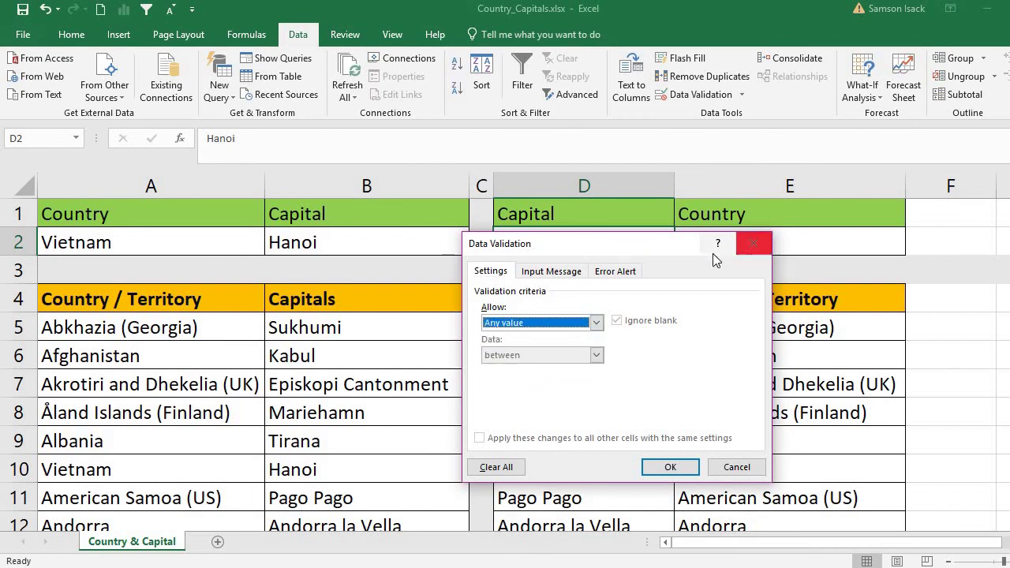
pyautogui.click(762, 247)
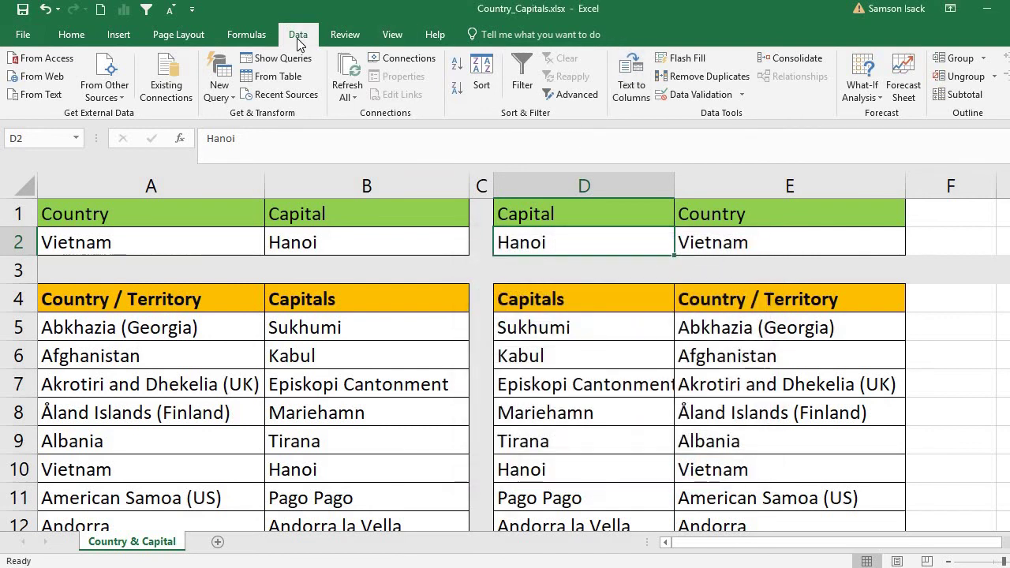
# Add List data validation to D2 with the capitals in =$D$5:$D$253 as the source
pyautogui.click(694, 94)
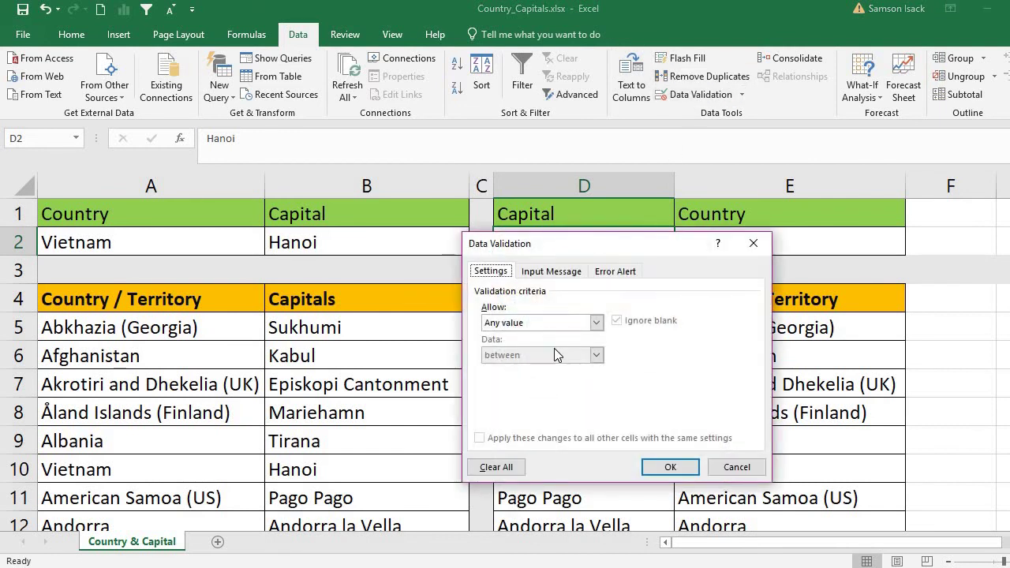
pyautogui.click(517, 326)
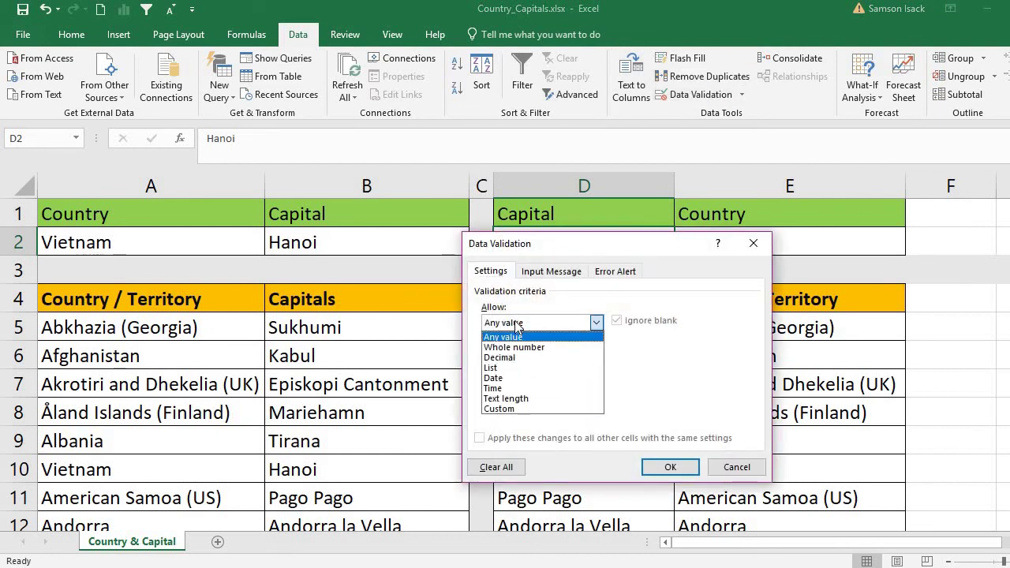
pyautogui.click(518, 368)
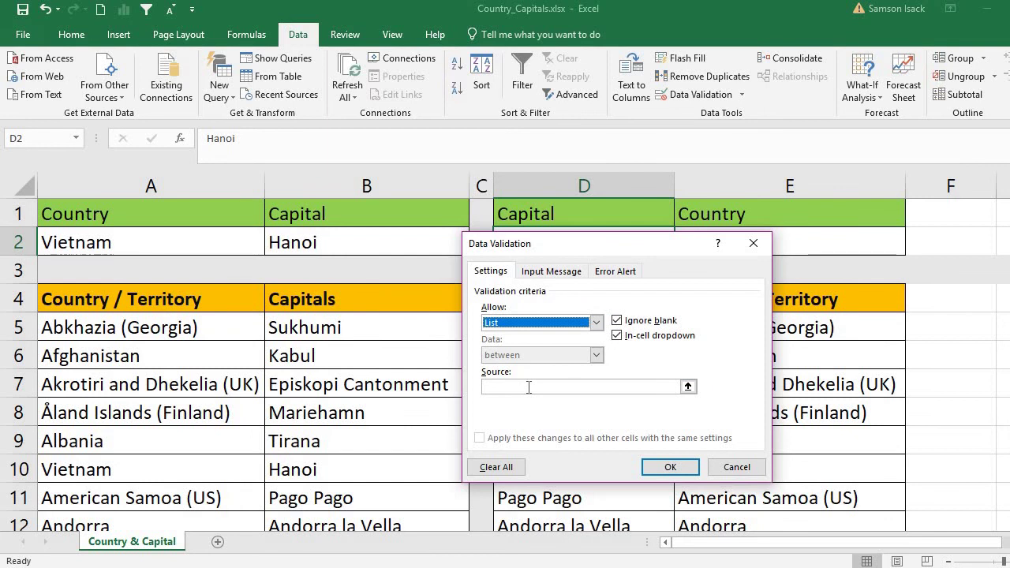
pyautogui.click(688, 386)
pyautogui.click(611, 330)
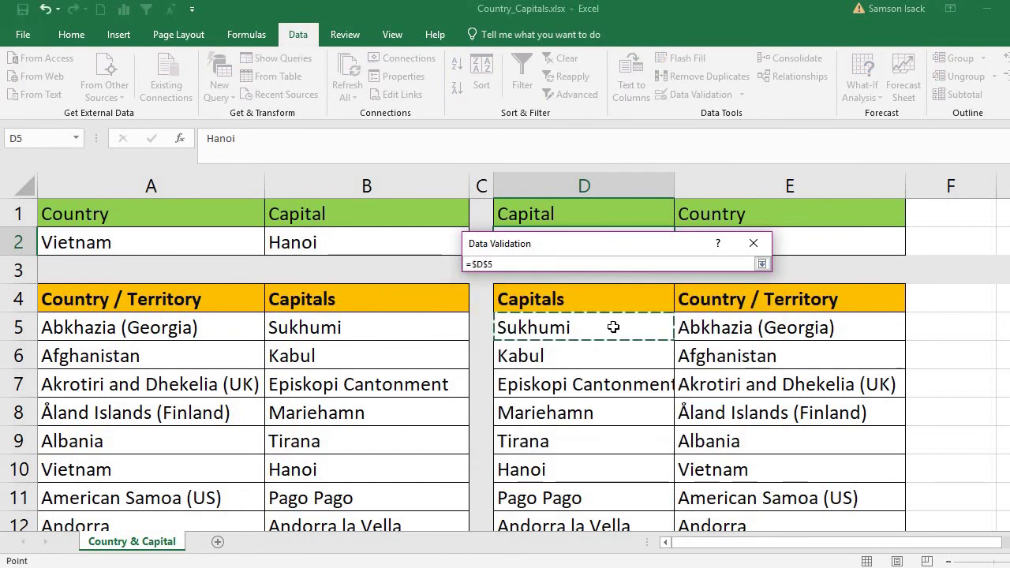
pyautogui.hotkey('ctrl', 'shift', 'Down')
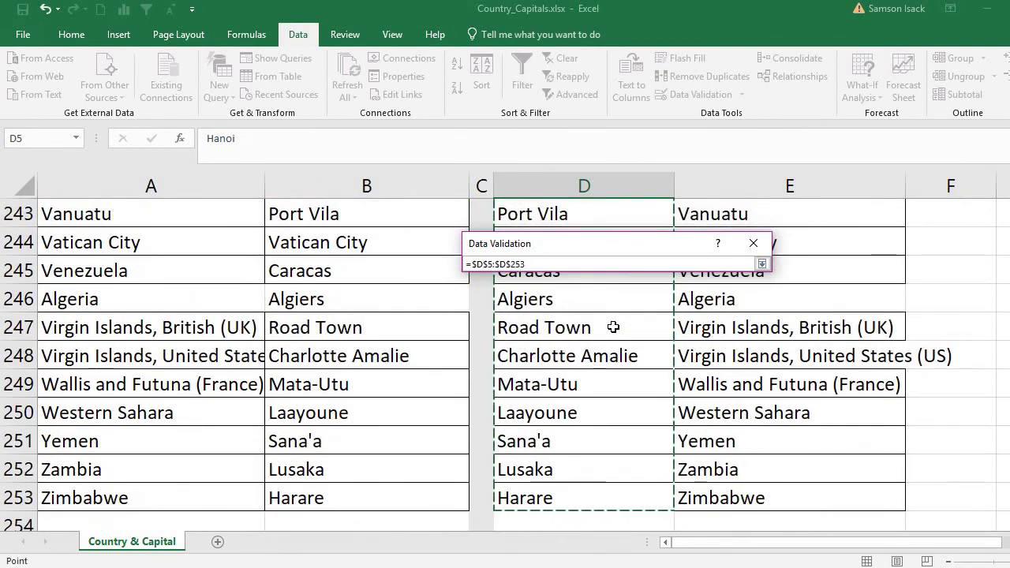
pyautogui.click(760, 262)
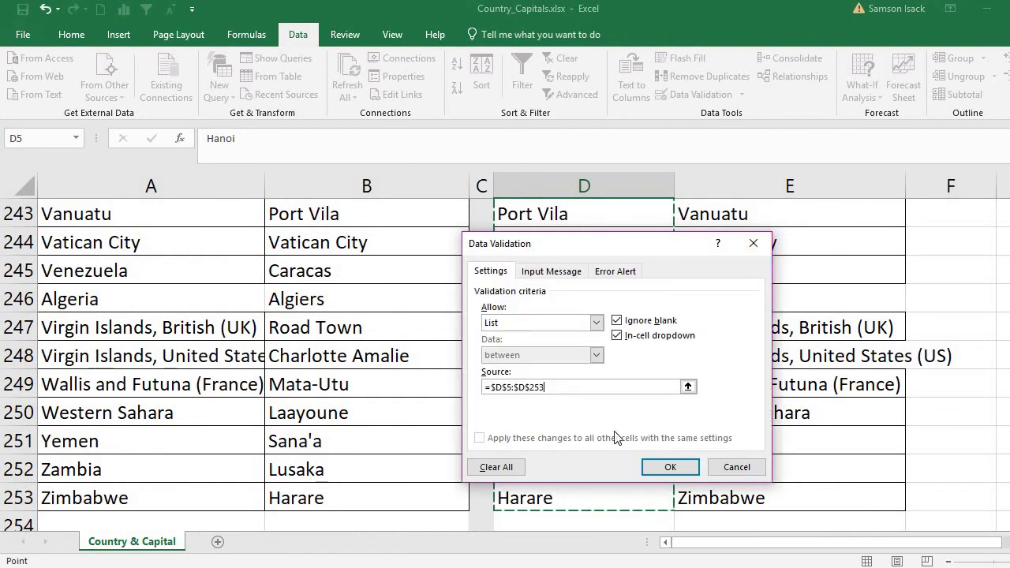
pyautogui.click(670, 467)
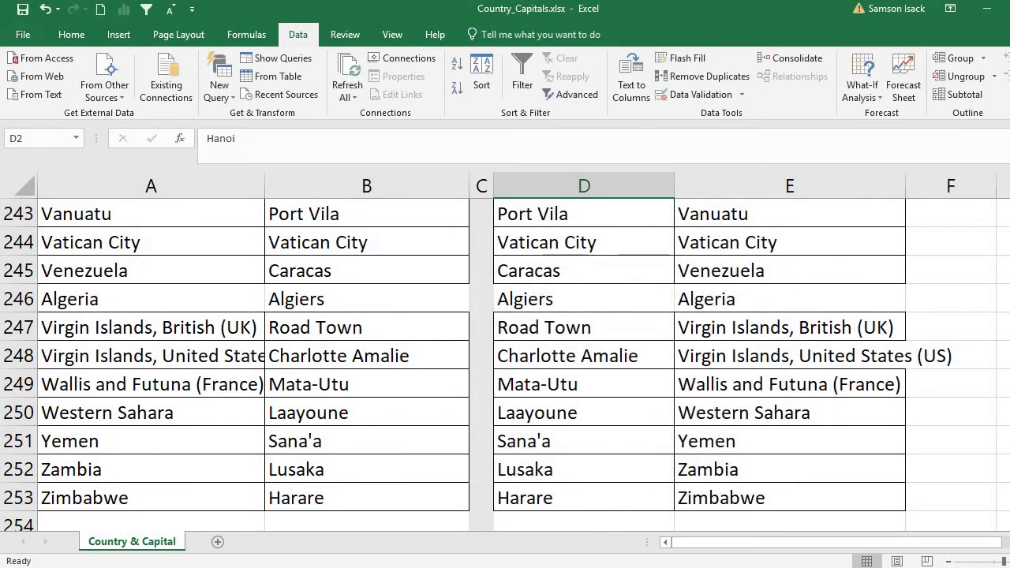
# Choose Brussels from the drop-down list in D2 and check the country returned in E2
pyautogui.scroll(20, 505, 355)
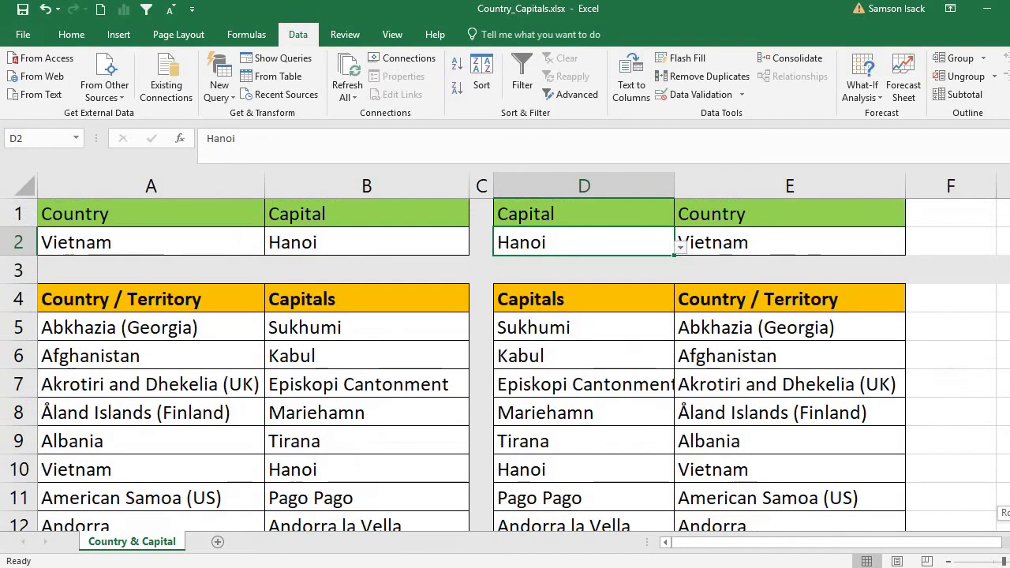
pyautogui.click(680, 247)
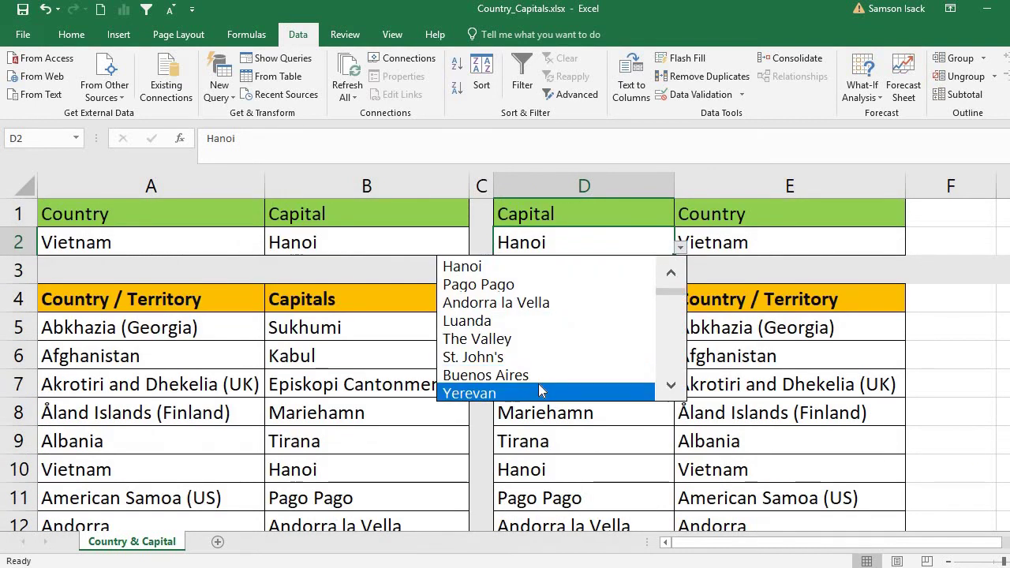
pyautogui.click(679, 386)
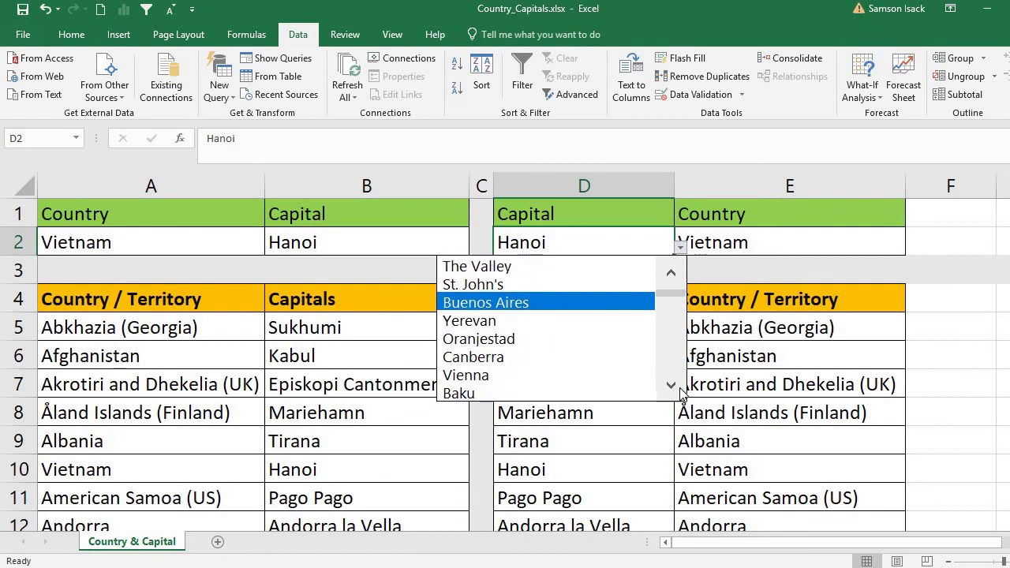
pyautogui.click(677, 386)
pyautogui.click(677, 387)
pyautogui.click(677, 386)
pyautogui.click(677, 386)
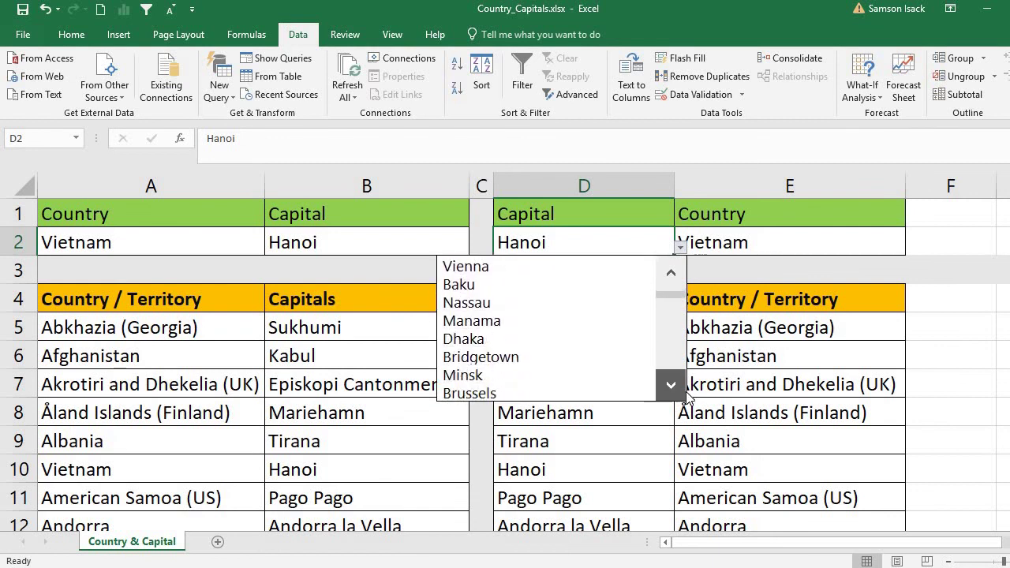
pyautogui.click(678, 387)
pyautogui.click(679, 386)
pyautogui.click(678, 386)
pyautogui.click(678, 387)
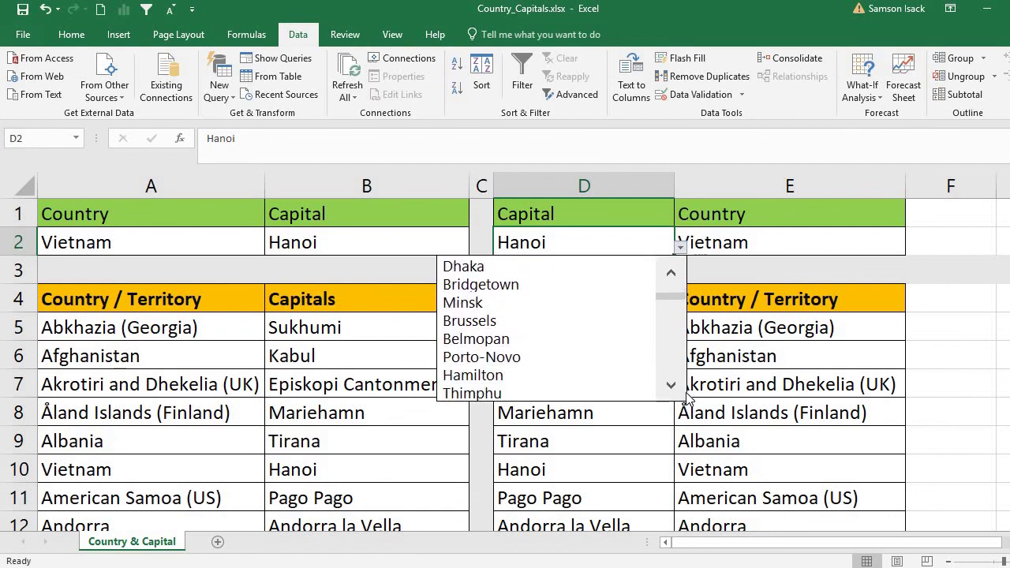
pyautogui.click(550, 322)
pyautogui.click(761, 239)
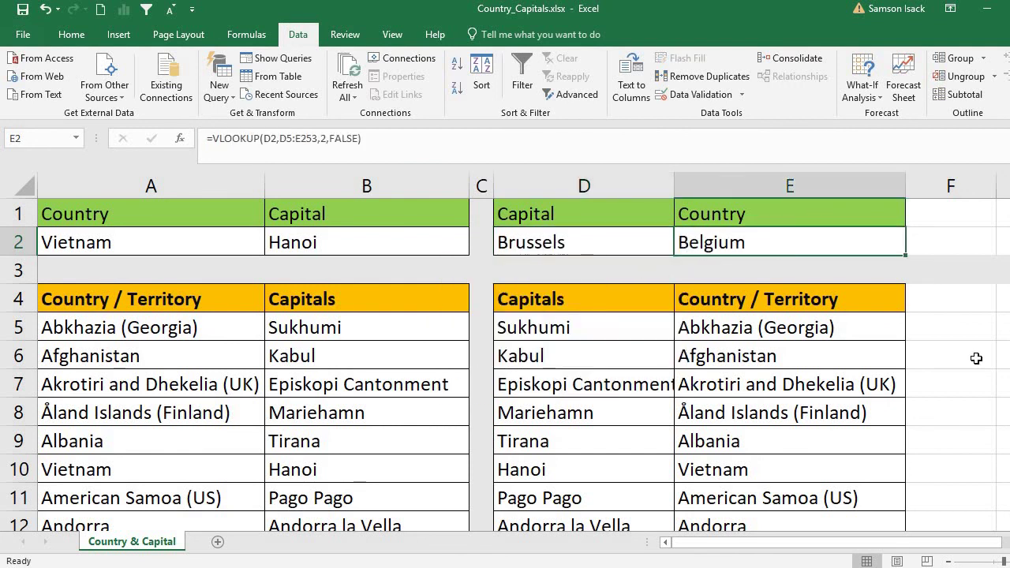
# Choose Beijing from the drop-down list in D2 and check the country returned in E2
pyautogui.click(665, 248)
pyautogui.click(680, 252)
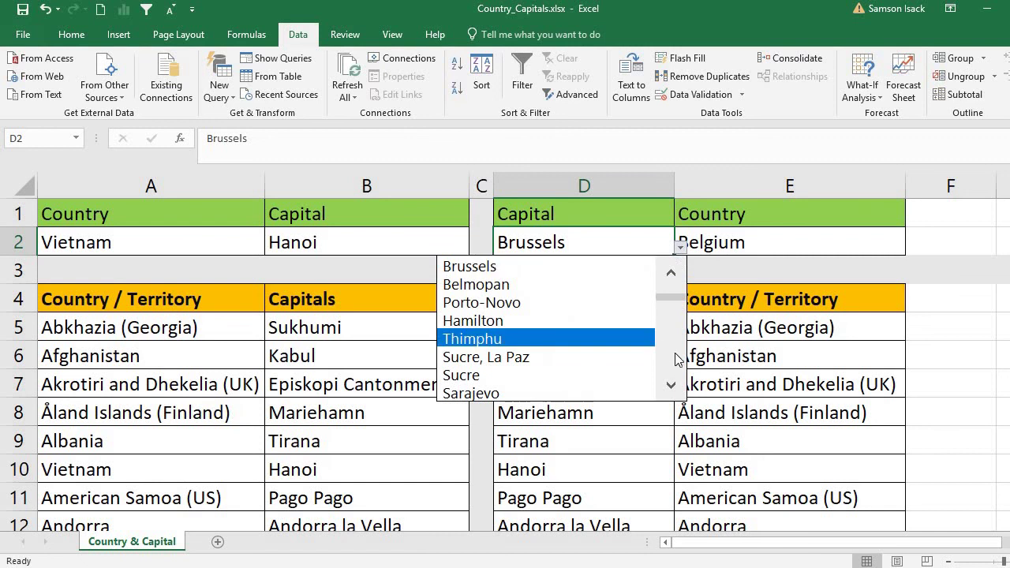
pyautogui.scroll(-6, 678, 360)
pyautogui.scroll(-3, 683, 369)
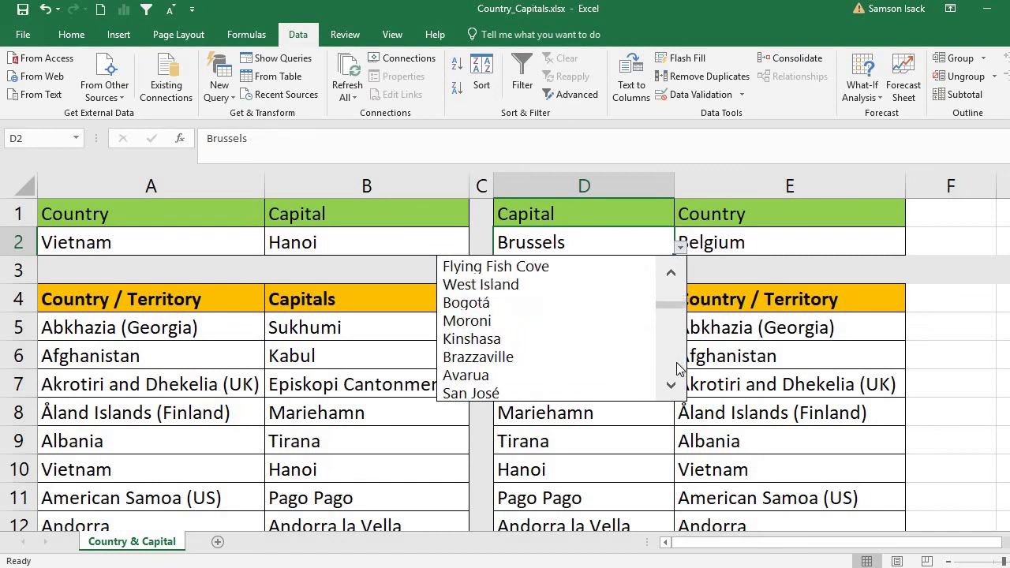
pyautogui.click(671, 275)
pyautogui.click(672, 275)
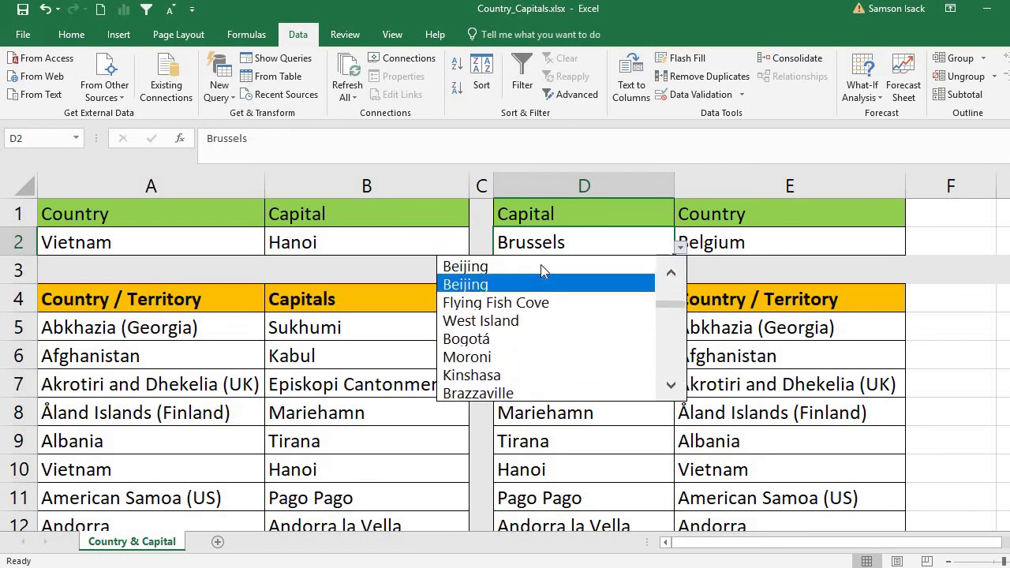
pyautogui.click(540, 266)
pyautogui.click(749, 243)
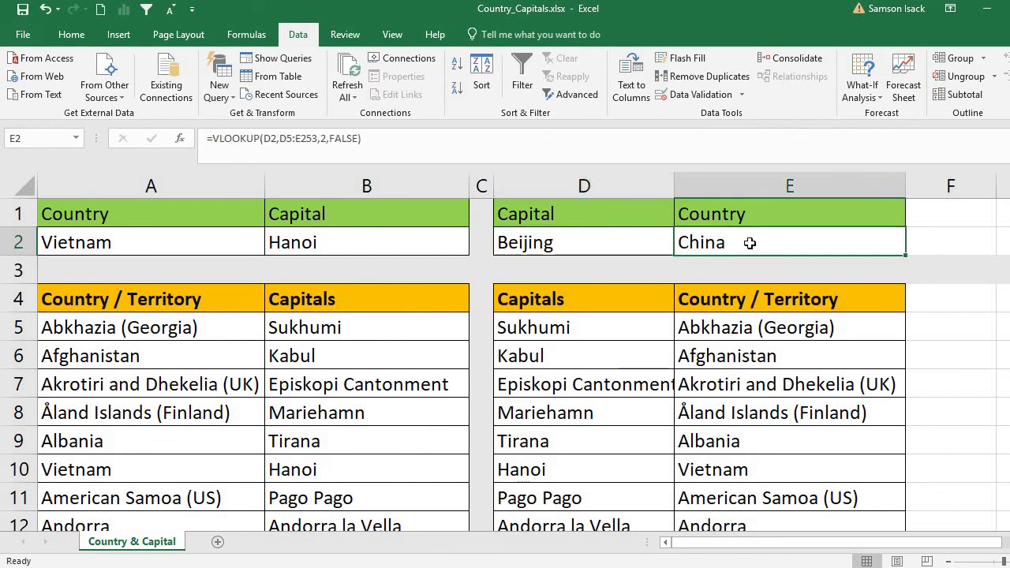